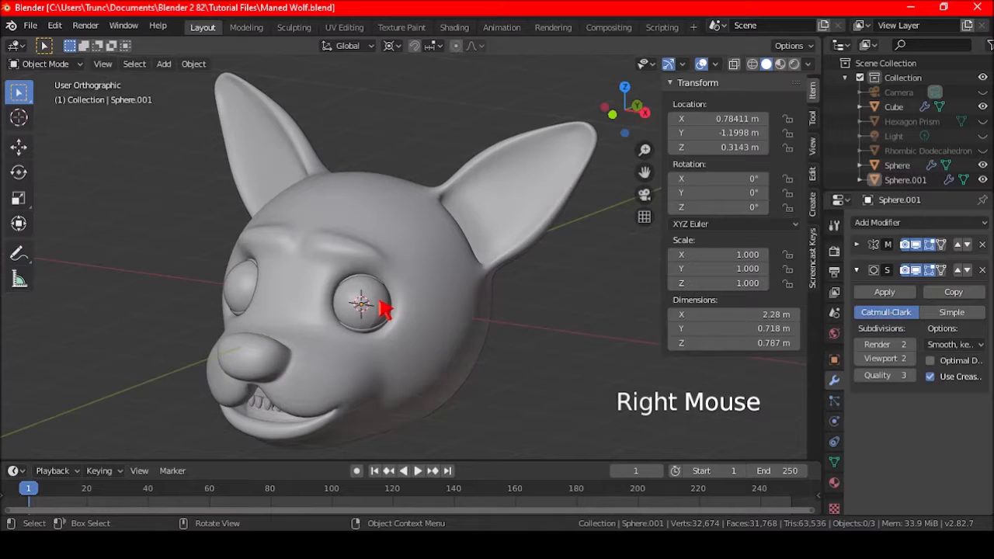
# Step: Select the eyeball object Sphere and hide the Cube and Sphere.001 objects in the viewport
pyautogui.click(404, 336)
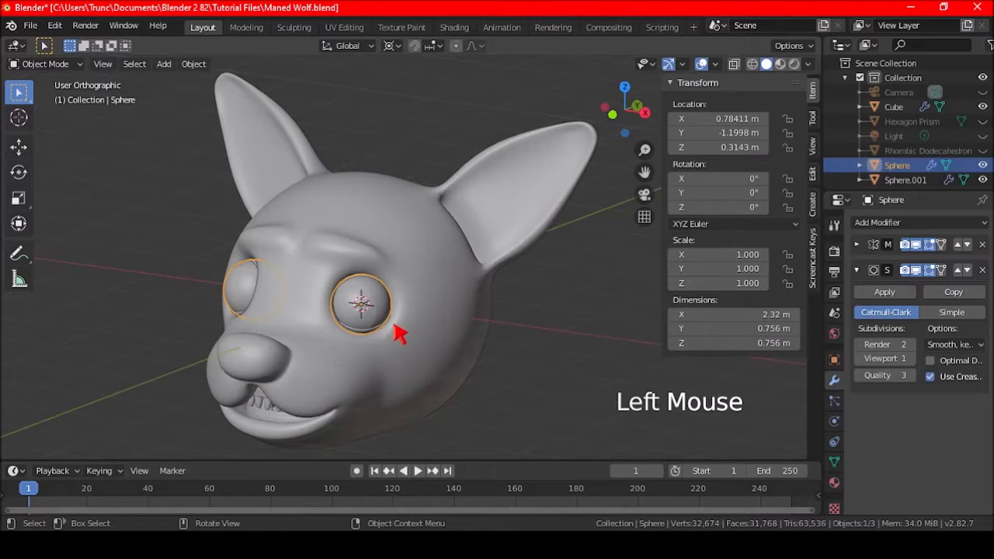
pyautogui.keyDown('shift'); pyautogui.moveTo(399, 334); pyautogui.dragTo(406, 282, button='middle'); pyautogui.keyUp('shift')
pyautogui.scroll(3, 443, 251)
pyautogui.keyDown('shift'); pyautogui.moveTo(443, 250); pyautogui.dragTo(405, 279, button='middle'); pyautogui.keyUp('shift')
pyautogui.scroll(3, 434, 298)
pyautogui.press('Tab')
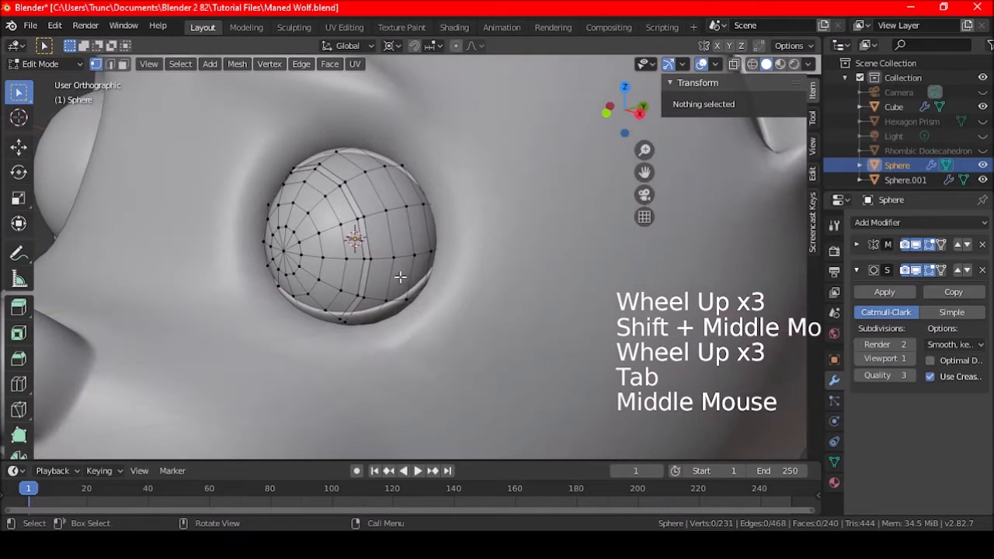
pyautogui.press('Tab')
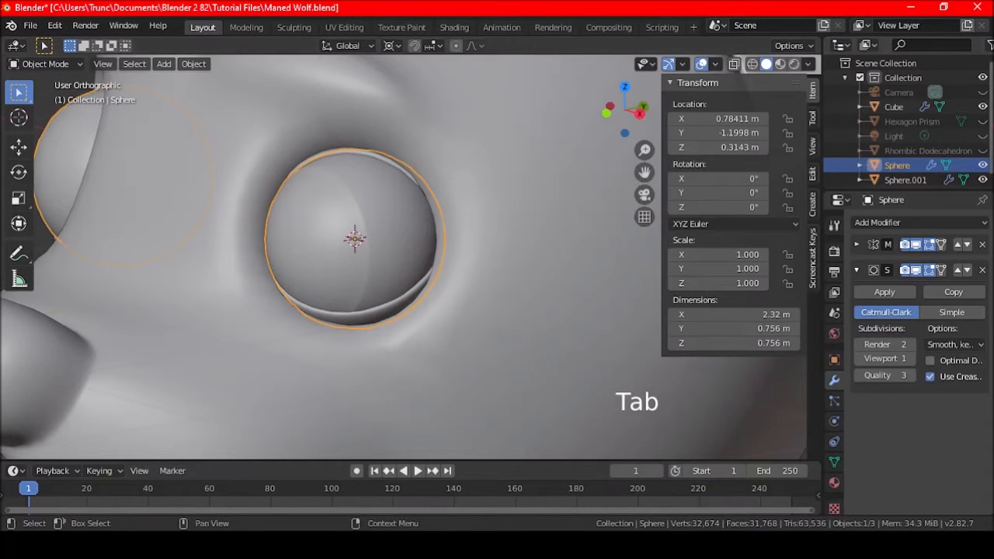
pyautogui.click(982, 107)
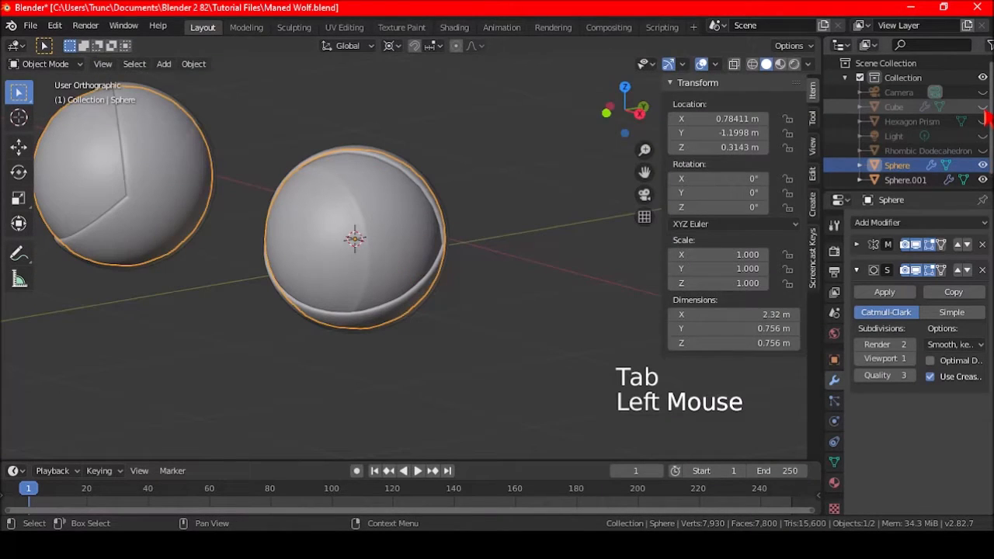
pyautogui.click(982, 179)
# Step: Enter Edit Mode on the eyeball and hide the linked front cap geometry that covers the iris
pyautogui.scroll(-3, 432, 275)
pyautogui.press('Tab')
pyautogui.keyDown('shift'); pyautogui.moveTo(433, 271); pyautogui.dragTo(425, 278, button='middle'); pyautogui.keyUp('shift')
pyautogui.scroll(3, 425, 280)
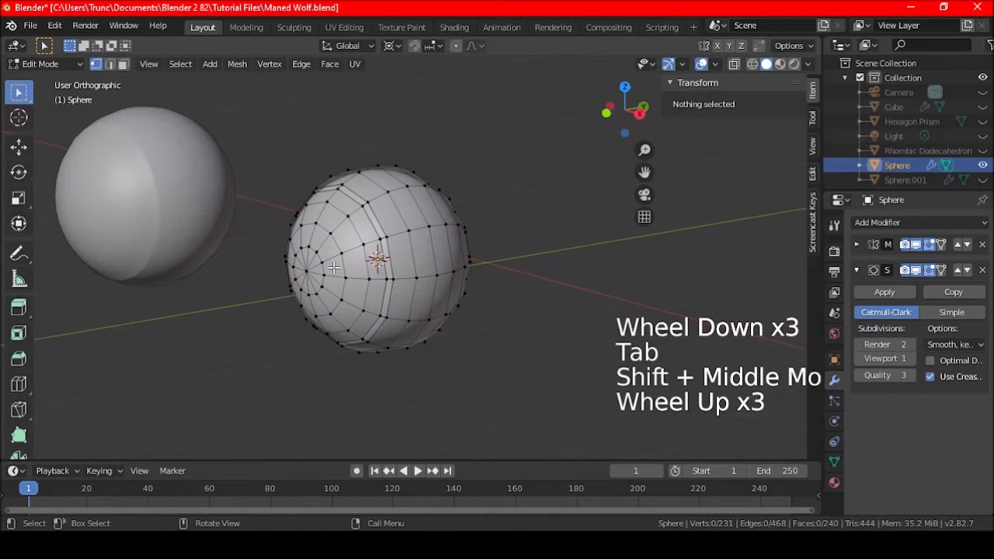
pyautogui.press('l')
pyautogui.press('h')
# Step: Change the transform pivot point, mark the vertical edge loop around the eyeball's middle as a seam, and clear the selection
pyautogui.moveTo(411, 223); pyautogui.dragTo(358, 236, button='middle')
pyautogui.keyDown('alt'); pyautogui.keyDown('shift'); pyautogui.click(334, 225); pyautogui.keyUp('shift'); pyautogui.keyUp('alt')
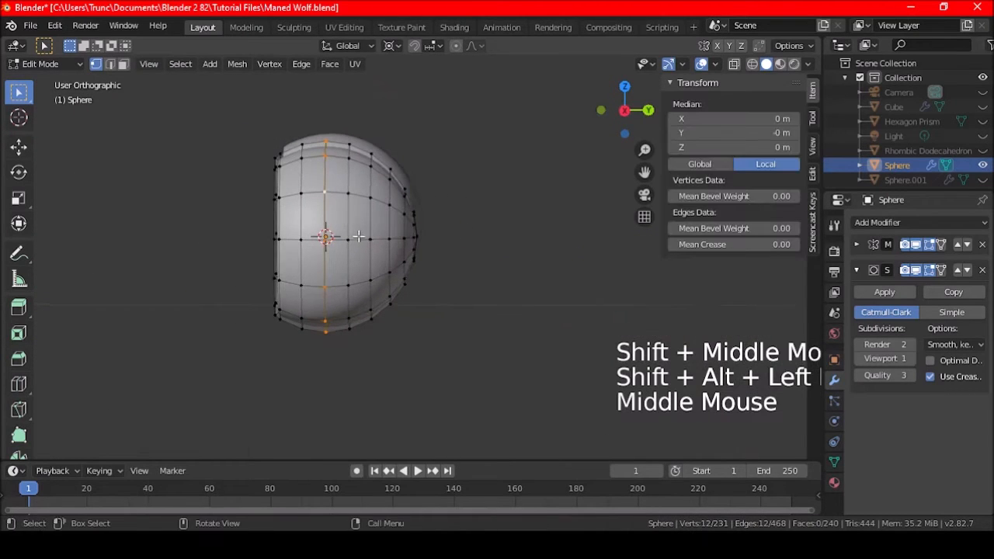
pyautogui.click(392, 45)
pyautogui.click(425, 110)
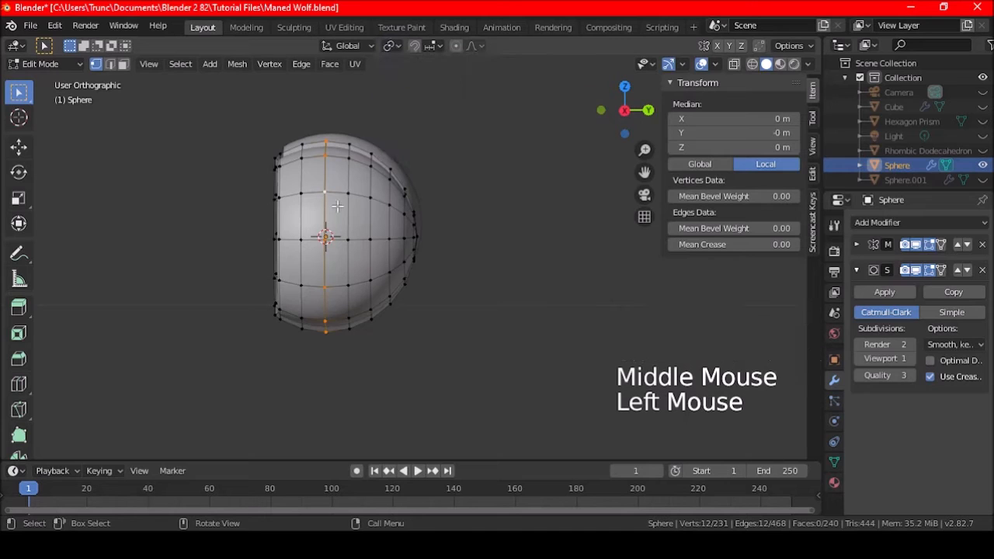
pyautogui.moveTo(423, 155); pyautogui.dragTo(412, 219, button='middle')
pyautogui.hotkey('ctrl', 'e')
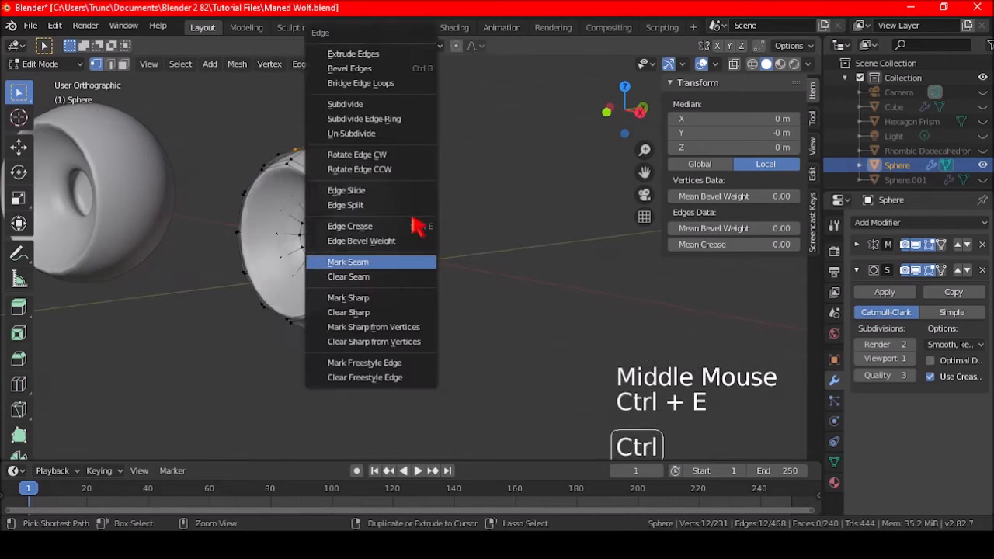
pyautogui.click(382, 260)
pyautogui.press('a')
pyautogui.press('a')
pyautogui.press('a')
# Step: Mark the edge loop along the front rim of the iris bowl as a seam and deselect everything
pyautogui.moveTo(372, 246); pyautogui.dragTo(428, 242, button='middle')
pyautogui.scroll(3, 406, 173)
pyautogui.keyDown('alt'); pyautogui.keyDown('shift'); pyautogui.click(356, 111); pyautogui.keyUp('shift'); pyautogui.keyUp('alt')
pyautogui.moveTo(383, 157); pyautogui.dragTo(381, 217, button='middle')
pyautogui.hotkey('ctrl', 'e')
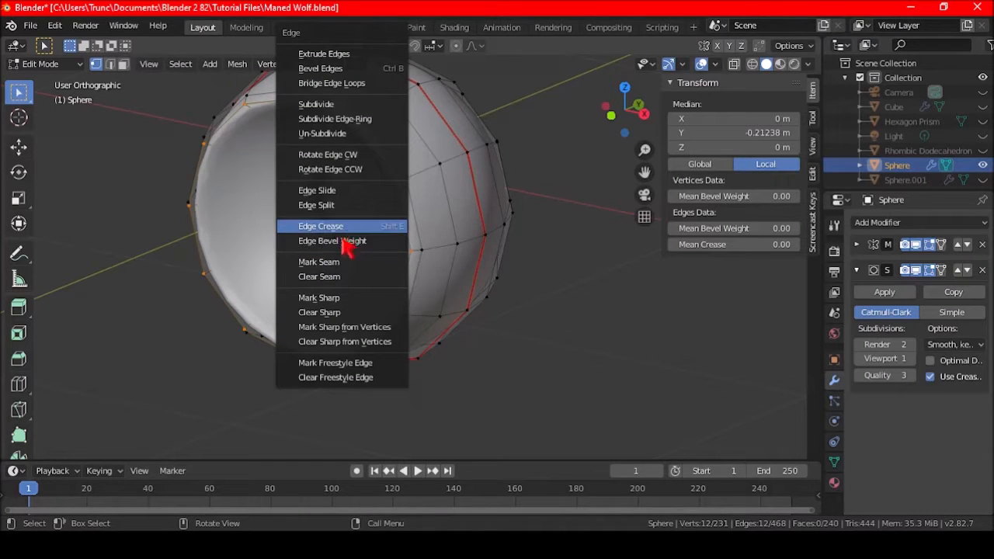
pyautogui.click(333, 262)
pyautogui.press('a')
pyautogui.press('a')
pyautogui.press('a')
# Step: Turn on the Subdivision modifier's on-cage display for the eyeball mesh
pyautogui.moveTo(363, 265); pyautogui.dragTo(325, 228, button='middle')
pyautogui.scroll(4, 331, 221)
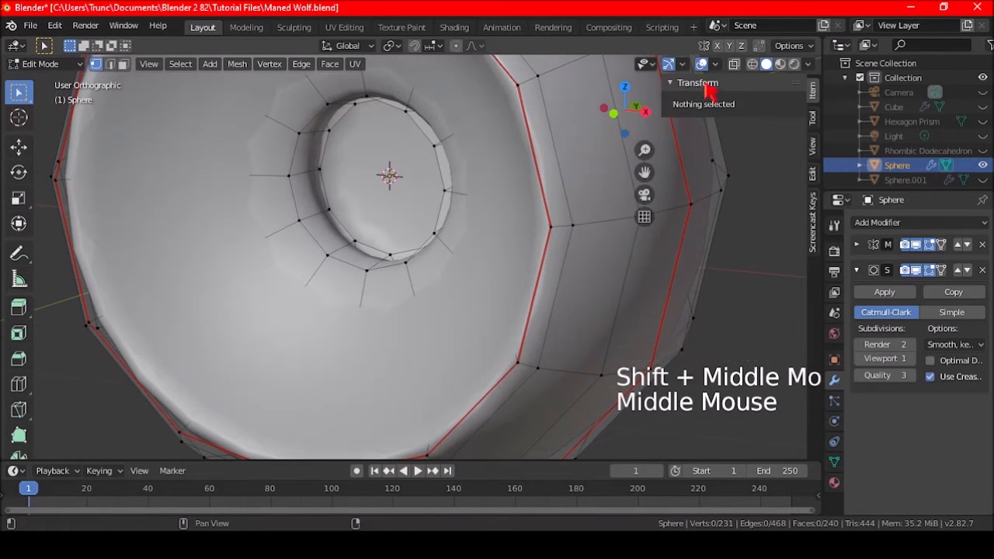
pyautogui.click(734, 63)
pyautogui.click(734, 64)
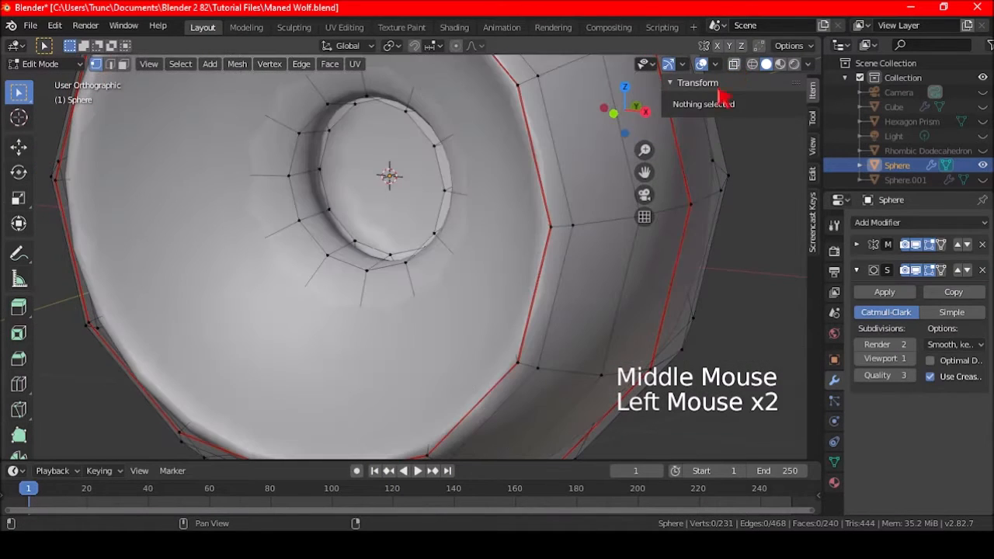
pyautogui.click(941, 270)
pyautogui.moveTo(675, 261); pyautogui.dragTo(361, 264, button='middle')
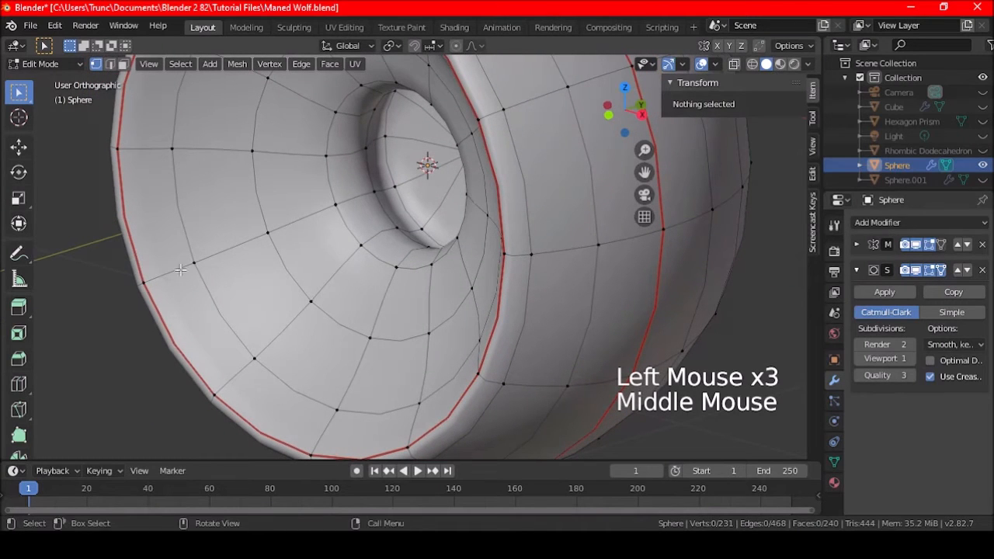
# Step: Mark the edge loop around the pupil opening as a seam, with the Subdivision modifier's cage and viewport display switched off while marking
pyautogui.keyDown('alt'); pyautogui.keyDown('shift'); pyautogui.click(351, 223); pyautogui.keyUp('shift'); pyautogui.keyUp('alt')
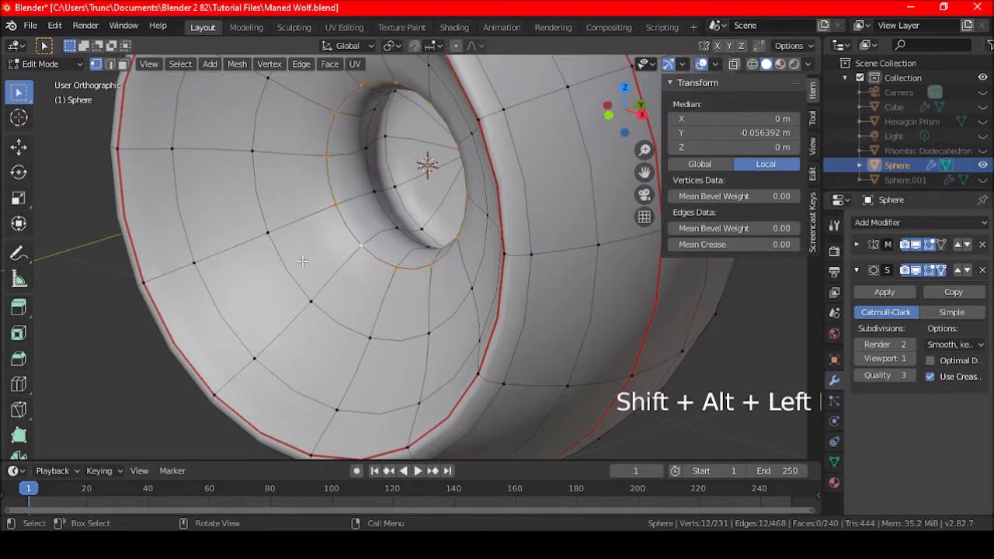
pyautogui.moveTo(302, 261); pyautogui.dragTo(342, 254, button='middle')
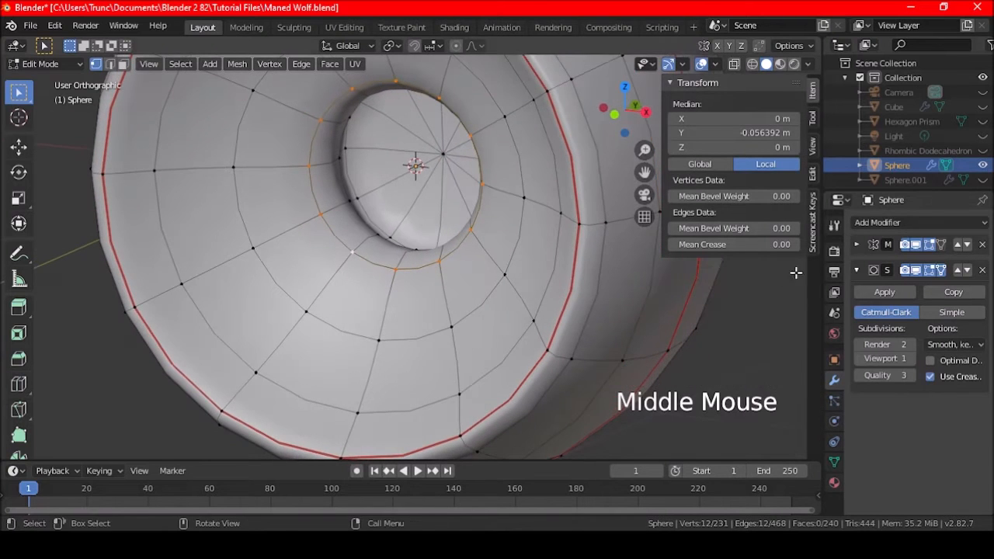
pyautogui.click(941, 270)
pyautogui.click(929, 276)
pyautogui.moveTo(435, 256); pyautogui.dragTo(374, 256, button='middle')
pyautogui.scroll(-3, 486, 267)
pyautogui.scroll(2, 411, 265)
pyautogui.hotkey('ctrl', 'e')
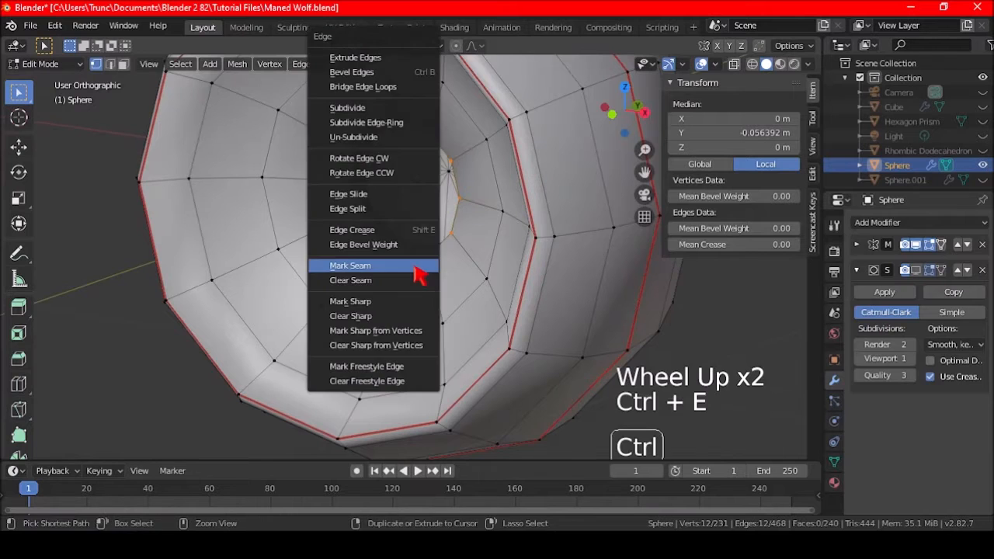
pyautogui.click(419, 274)
pyautogui.press('a')
pyautogui.press('a')
pyautogui.press('a')
pyautogui.scroll(-3, 778, 282)
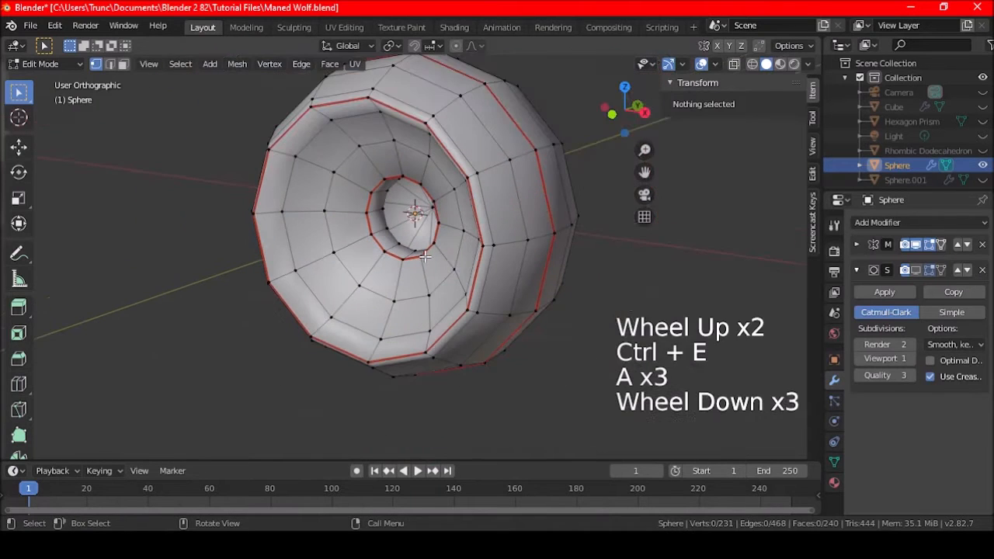
pyautogui.click(917, 269)
# Step: Switch to edge selection mode and turn off the Subdivision modifier's viewport display
pyautogui.scroll(-3, 494, 256)
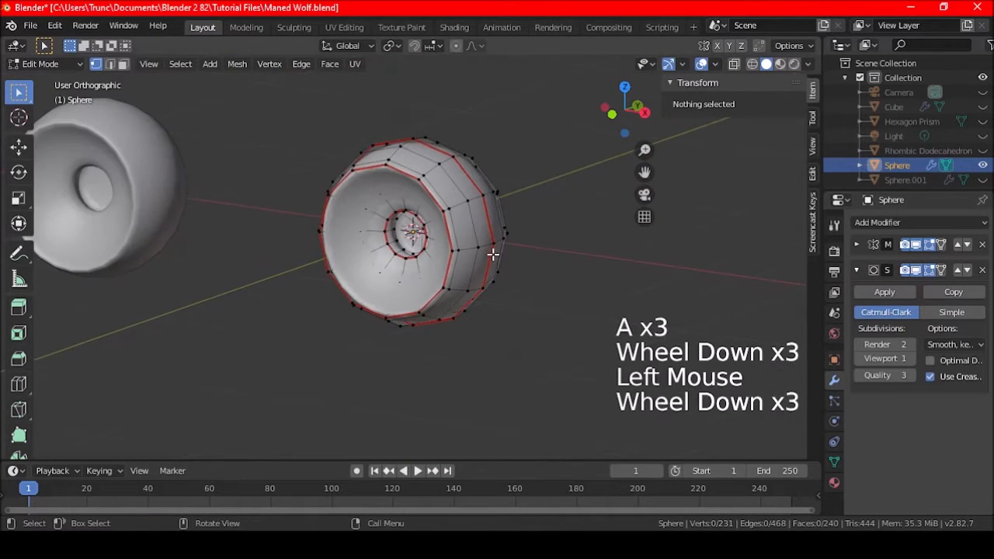
pyautogui.moveTo(492, 273); pyautogui.dragTo(473, 285, button='middle')
pyautogui.scroll(2, 467, 300)
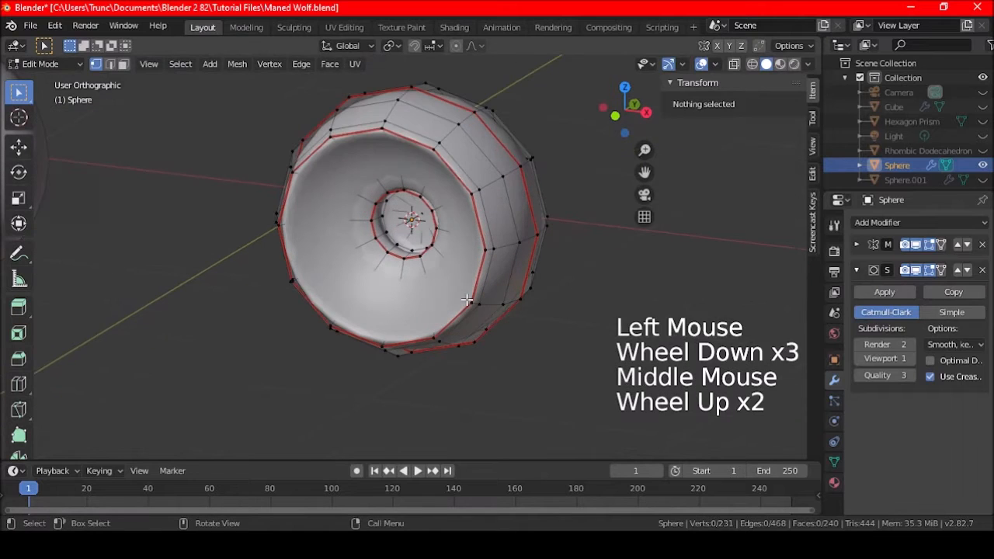
pyautogui.click(109, 64)
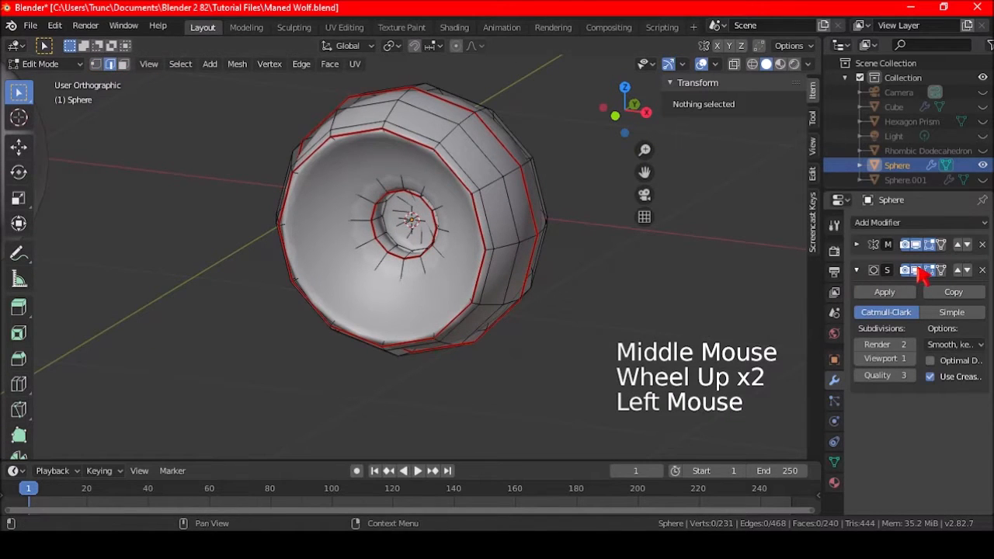
pyautogui.click(916, 269)
# Step: Mark the three connected edges from the pupil seam down to the rim seam as a seam and restore the Subdivision modifier's viewport display
pyautogui.scroll(2, 337, 302)
pyautogui.moveTo(337, 301); pyautogui.dragTo(388, 288, button='middle')
pyautogui.click(399, 278)
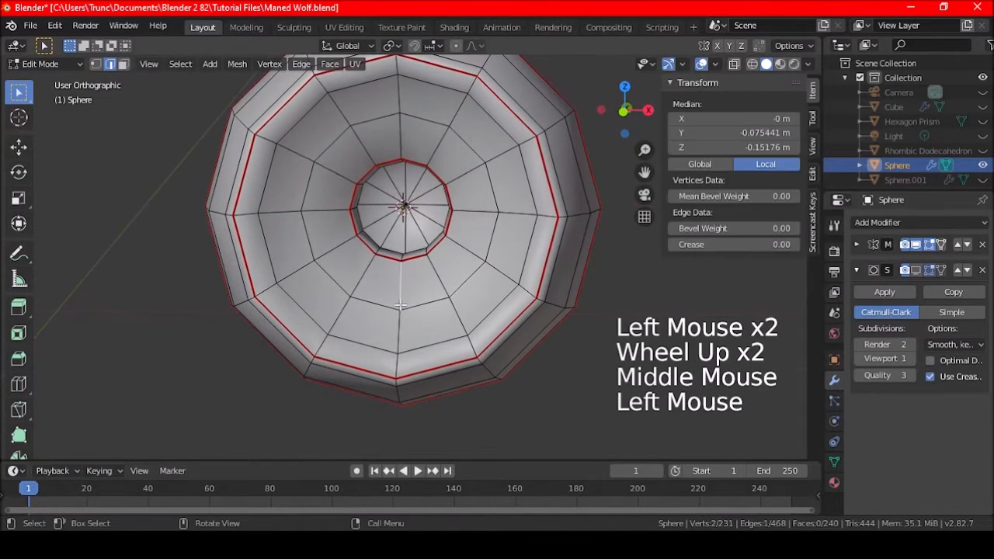
pyautogui.keyDown('shift'); pyautogui.click(400, 334); pyautogui.keyUp('shift')
pyautogui.hotkey('ctrl', 'z')
pyautogui.keyDown('shift'); pyautogui.click(396, 353); pyautogui.keyUp('shift')
pyautogui.moveTo(396, 353); pyautogui.dragTo(411, 243, button='middle')
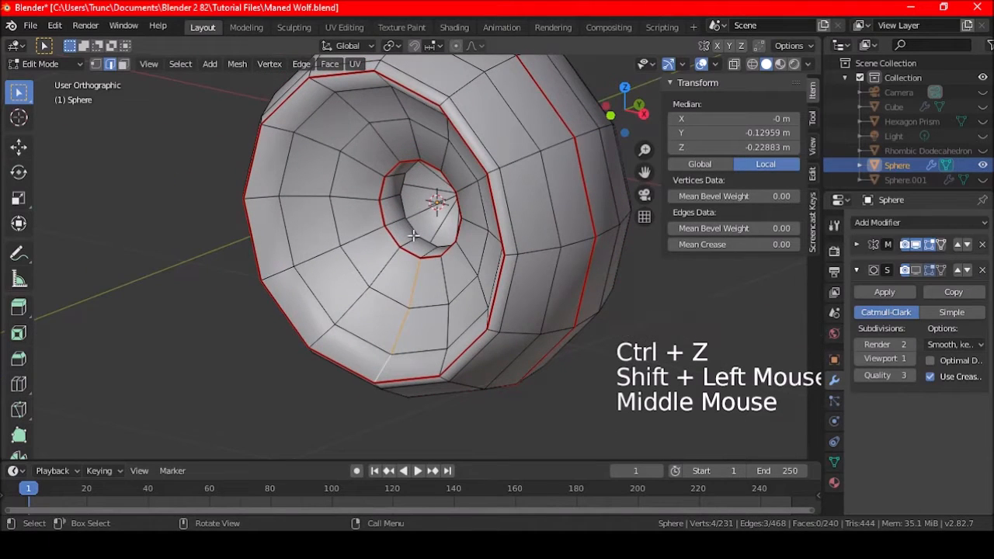
pyautogui.hotkey('ctrl', 'e')
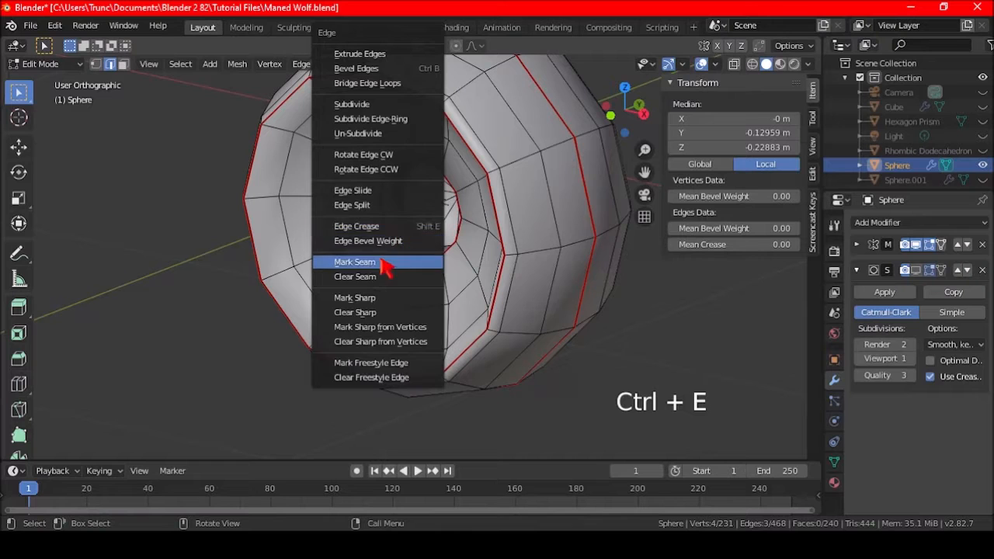
pyautogui.click(411, 256)
pyautogui.press('a')
pyautogui.press('a')
pyautogui.press('a')
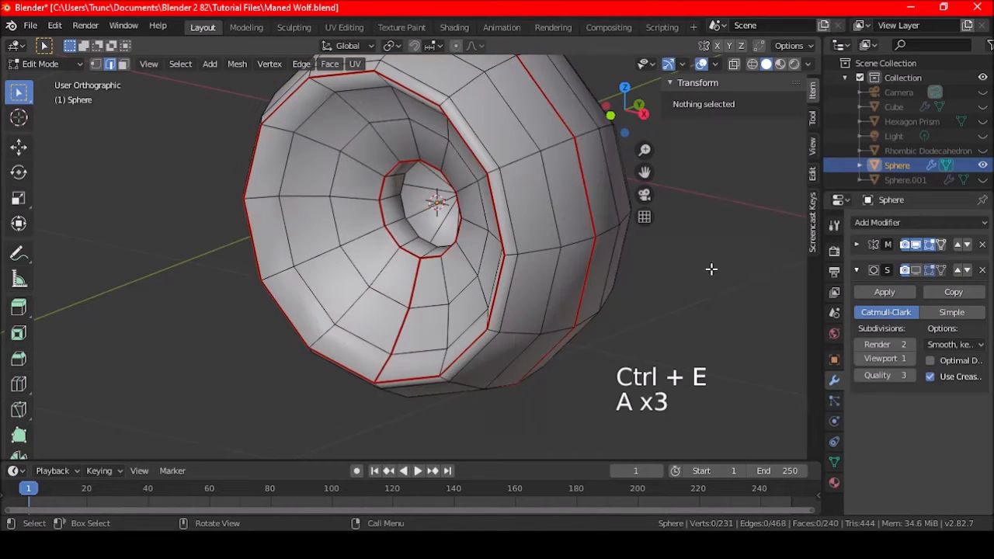
pyautogui.click(916, 271)
# Step: Try an edge crease of 1.00 on the iris bowl's rim loop, undo it, and deselect everything
pyautogui.scroll(-4, 501, 277)
pyautogui.moveTo(450, 286); pyautogui.dragTo(450, 256, button='middle')
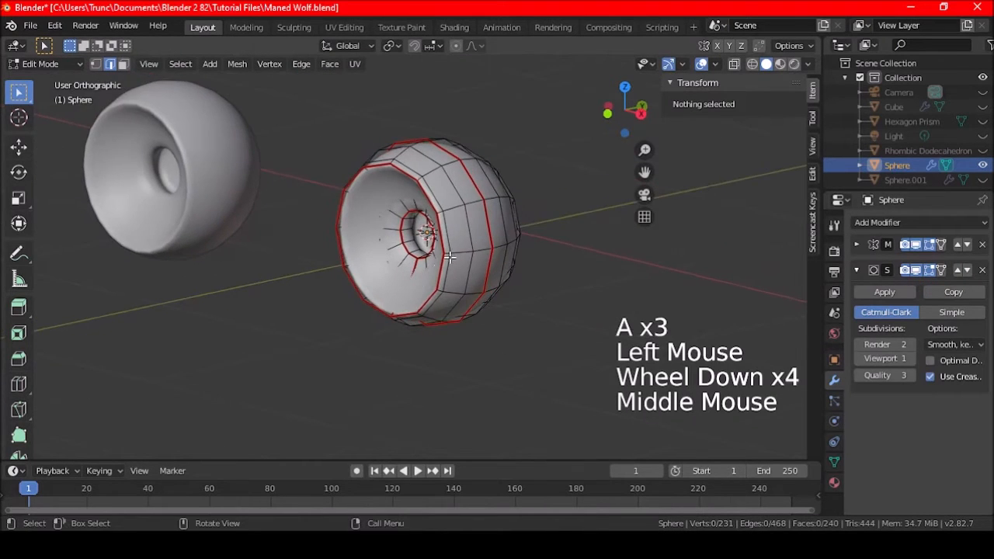
pyautogui.scroll(3, 454, 256)
pyautogui.keyDown('shift'); pyautogui.moveTo(469, 200); pyautogui.dragTo(465, 222, button='middle'); pyautogui.keyUp('shift')
pyautogui.keyDown('alt'); pyautogui.keyDown('shift'); pyautogui.click(448, 181); pyautogui.keyUp('shift'); pyautogui.keyUp('alt')
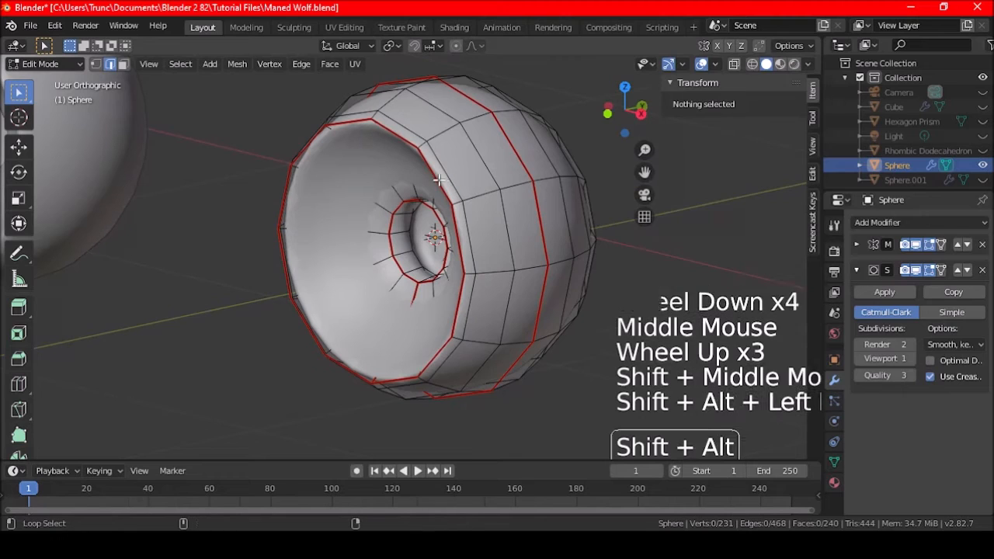
pyautogui.hotkey('ctrl', 'e')
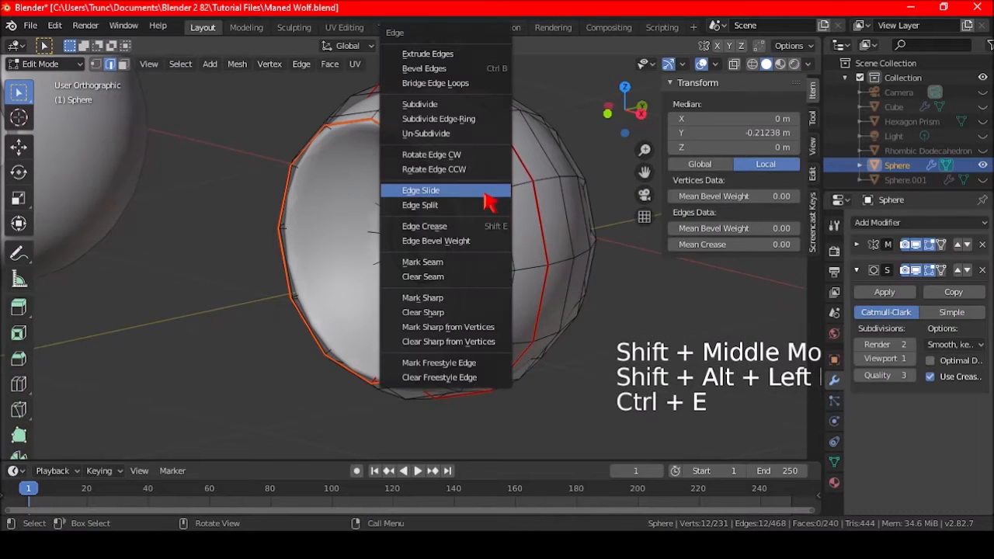
pyautogui.click(454, 224)
pyautogui.click(450, 142)
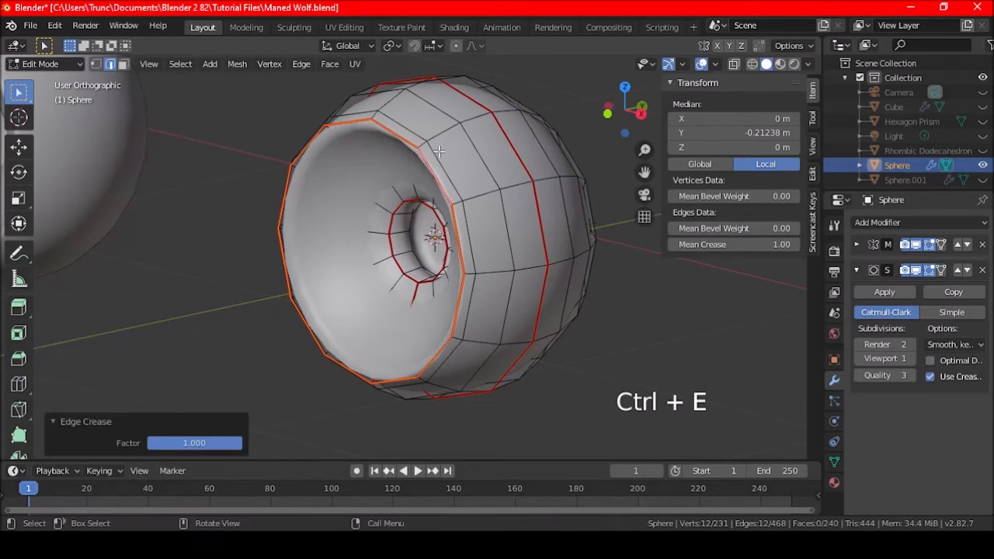
pyautogui.hotkey('ctrl', 'z')
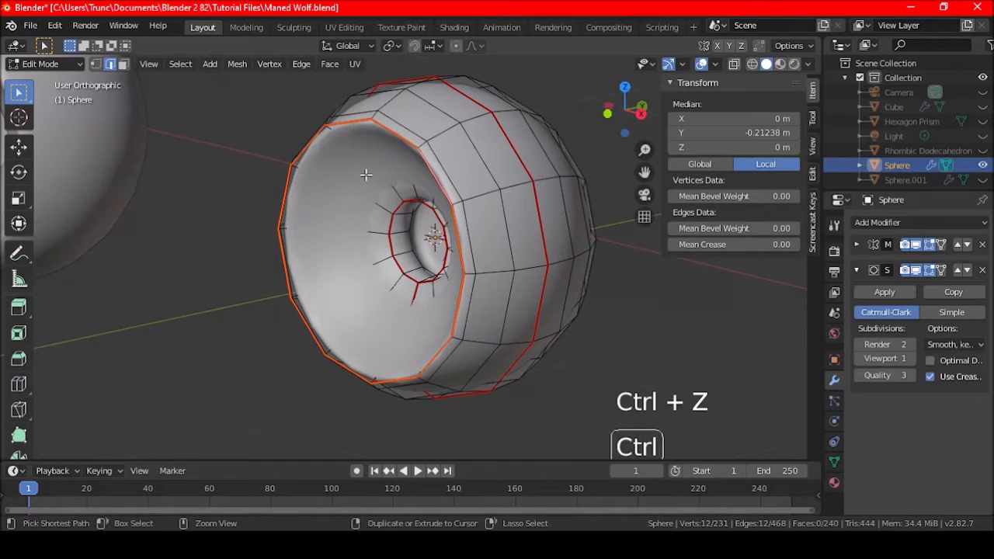
pyautogui.hotkey('ctrl', 'e')
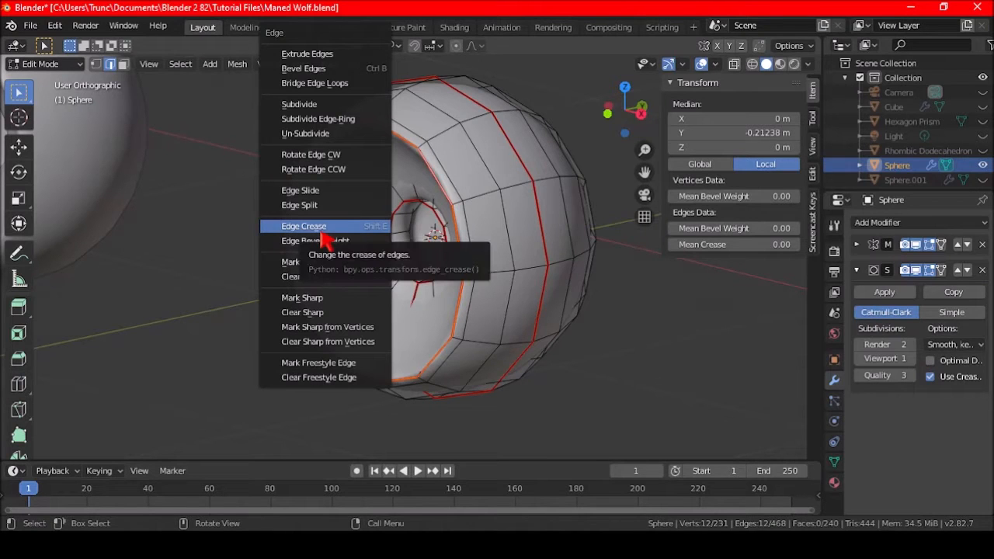
pyautogui.moveTo(380, 263); pyautogui.dragTo(423, 257, button='middle')
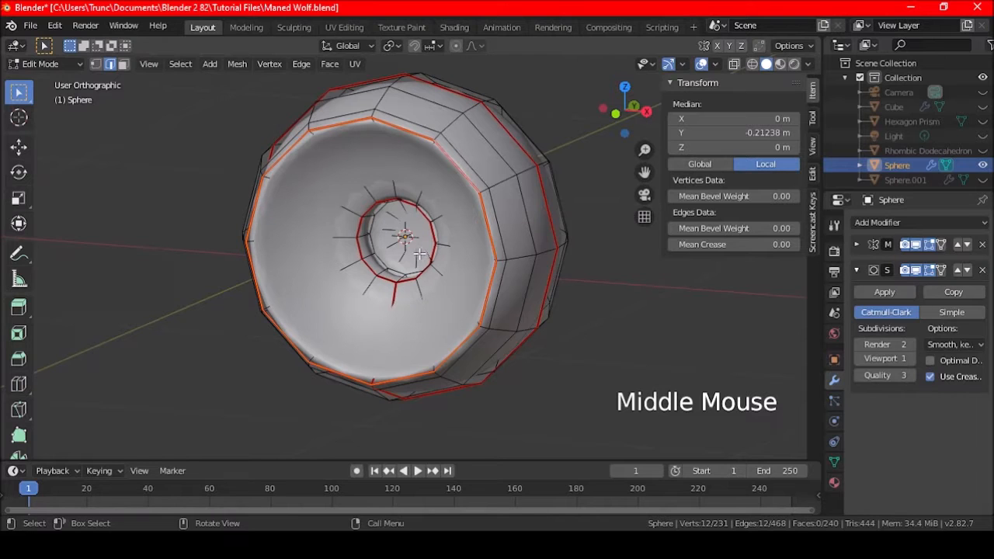
pyautogui.press('a')
pyautogui.press('a')
pyautogui.press('a')
pyautogui.scroll(-2, 406, 245)
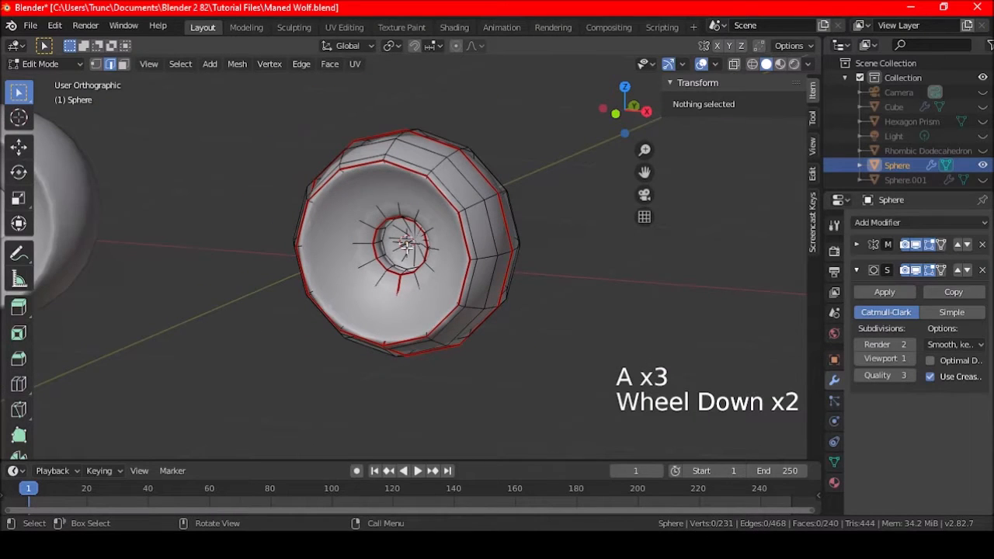
# Step: Reveal the eyeball's hidden front cap in Edit Mode, return to Object Mode and hide the Sphere object in the viewport
pyautogui.press('Tab')
pyautogui.scroll(-4, 409, 256)
pyautogui.moveTo(411, 256)
pyautogui.mouseDown(button='middle')
pyautogui.moveTo(433, 260)
pyautogui.moveTo(402, 259)
pyautogui.mouseUp(button='middle')
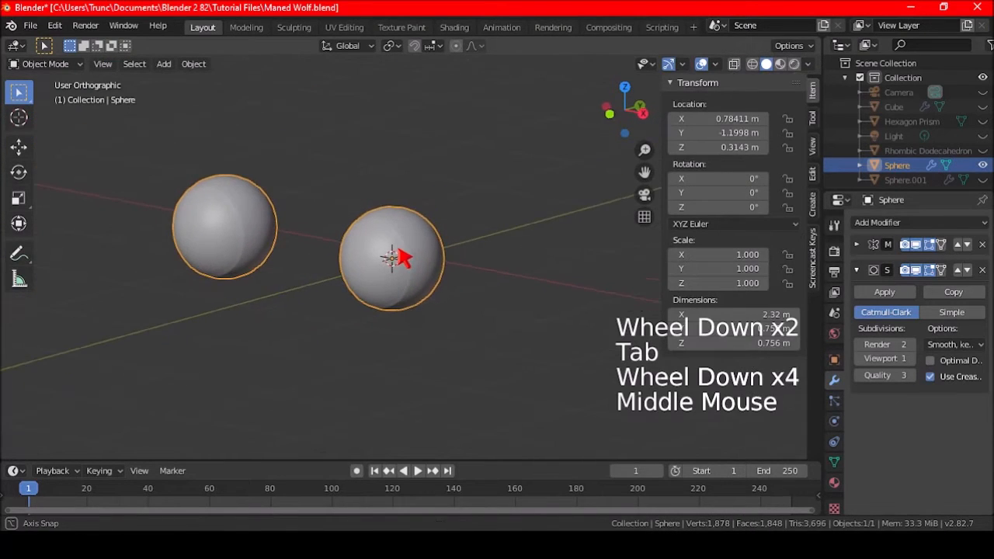
pyautogui.press('Tab')
pyautogui.hotkey('alt', 'h')
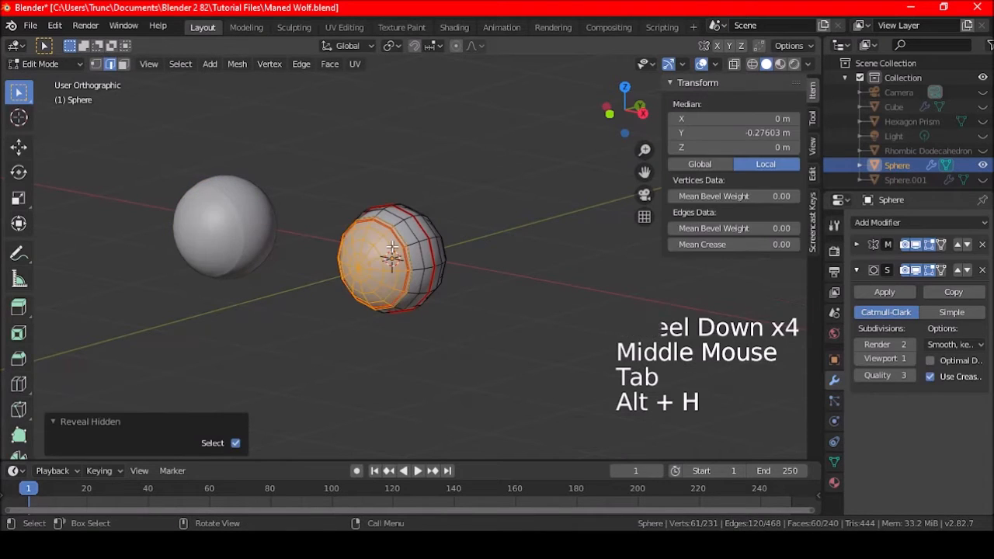
pyautogui.press('Tab')
pyautogui.scroll(-4, 396, 256)
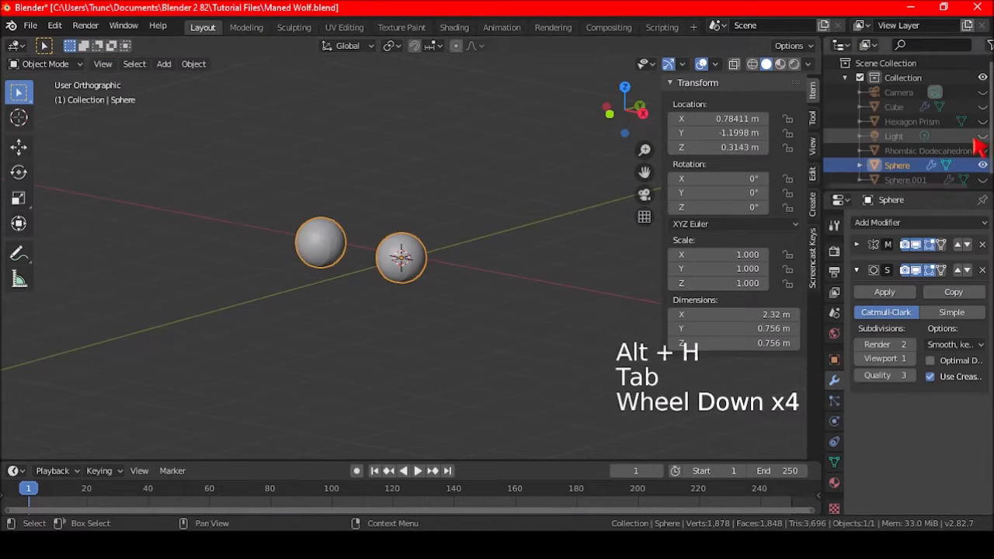
pyautogui.click(982, 165)
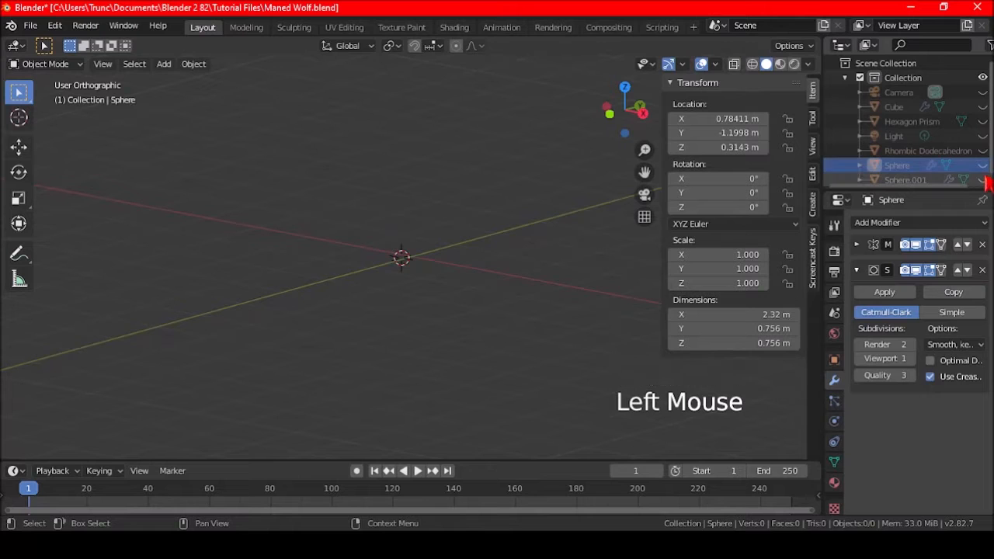
# Step: Show the Sphere.001 eye shell in the viewport and select it
pyautogui.click(982, 180)
pyautogui.scroll(5, 442, 261)
pyautogui.scroll(1, 433, 262)
pyautogui.rightClick(398, 196)
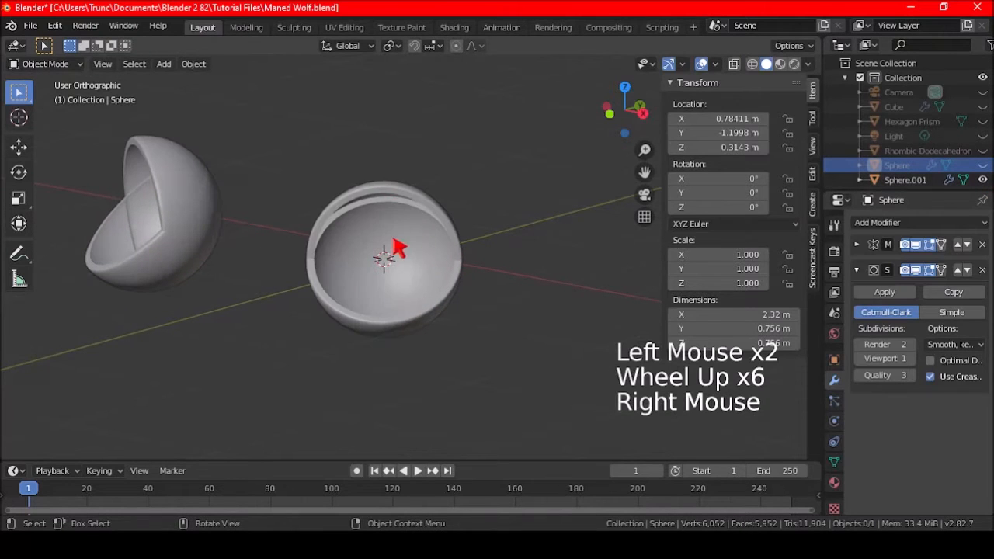
pyautogui.click(393, 224)
pyautogui.press('Tab')
pyautogui.moveTo(408, 243); pyautogui.dragTo(220, 232, button='middle')
pyautogui.moveTo(145, 80); pyautogui.dragTo(552, 224, button='middle')
pyautogui.press('Tab')
pyautogui.hotkey('ctrl', 'z')
pyautogui.scroll(-3, 469, 247)
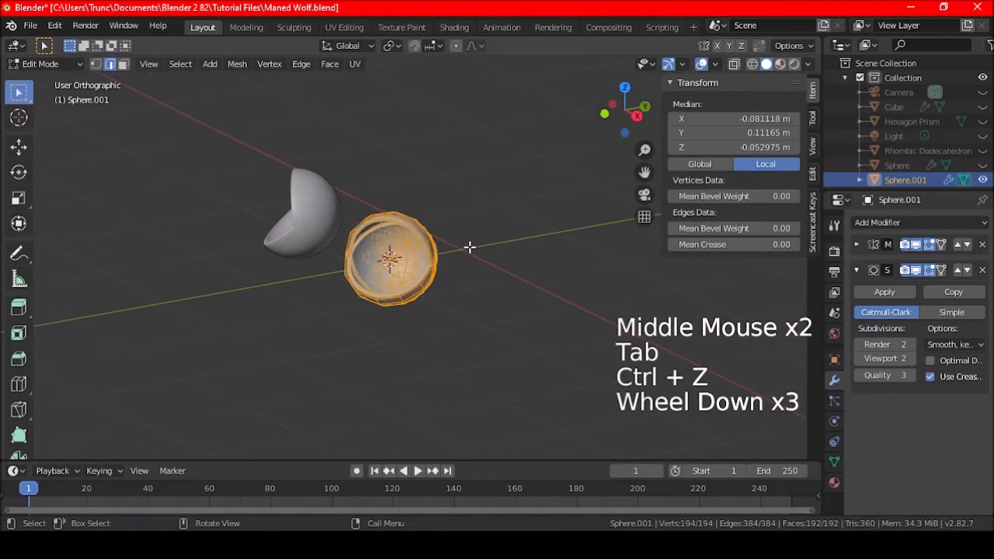
pyautogui.hotkey('ctrl', 'z')
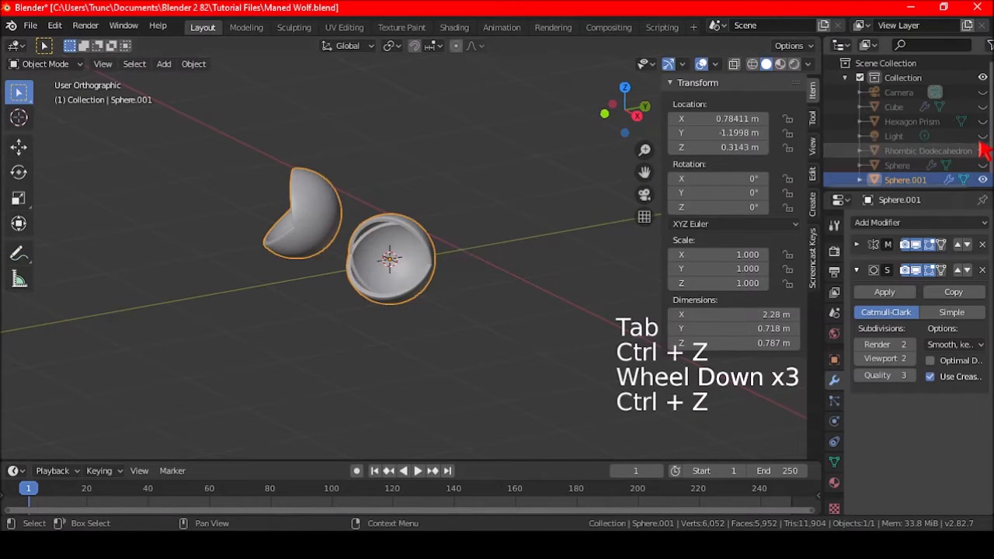
# Step: Show the Cube head in the viewport and join the Sphere.001 eye shell into it
pyautogui.scroll(-1, 982, 147)
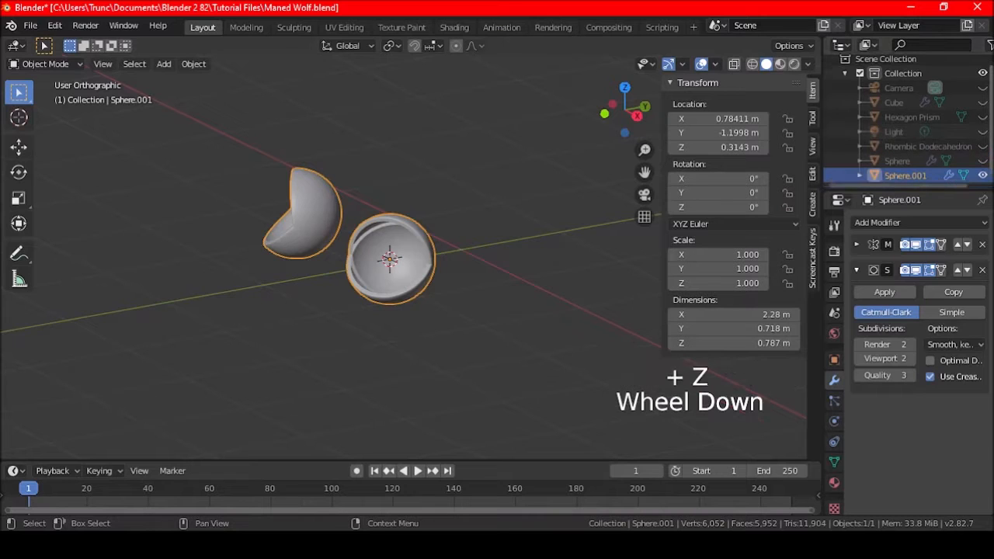
pyautogui.click(982, 102)
pyautogui.keyDown('shift'); pyautogui.click(514, 200); pyautogui.keyUp('shift')
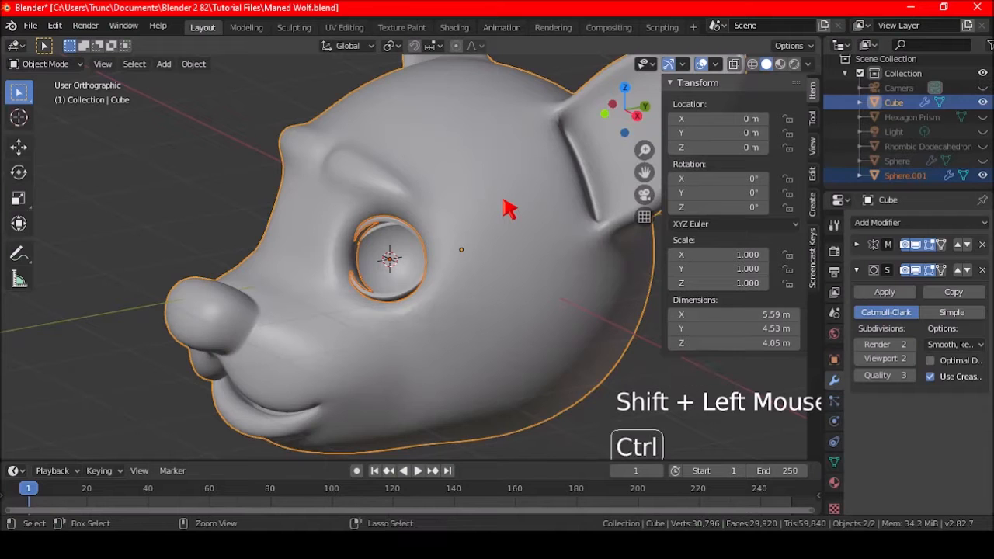
pyautogui.hotkey('ctrl', 'j')
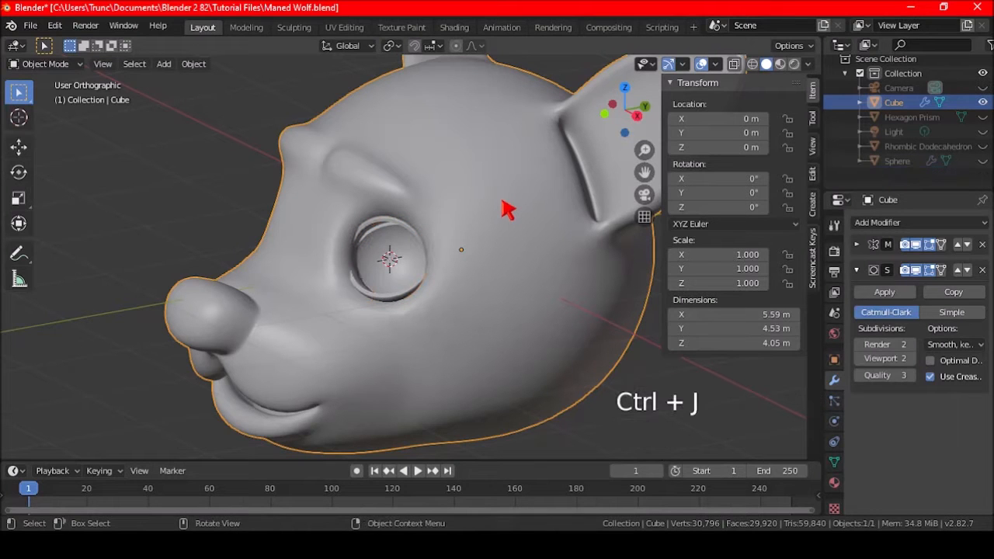
# Step: Deselect all of the joined mesh in Edit Mode, return to Object Mode and save the file
pyautogui.moveTo(495, 235); pyautogui.dragTo(469, 264, button='middle')
pyautogui.press('Tab')
pyautogui.press('a')
pyautogui.press('a')
pyautogui.press('a')
pyautogui.press('Tab')
pyautogui.scroll(-2, 484, 259)
pyautogui.scroll(-1, 450, 273)
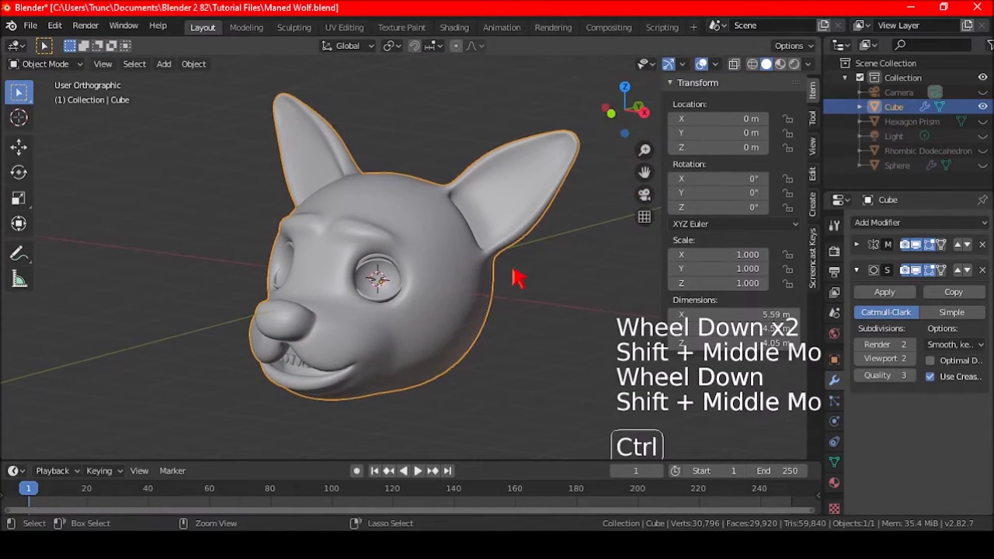
pyautogui.hotkey('ctrl', 's')
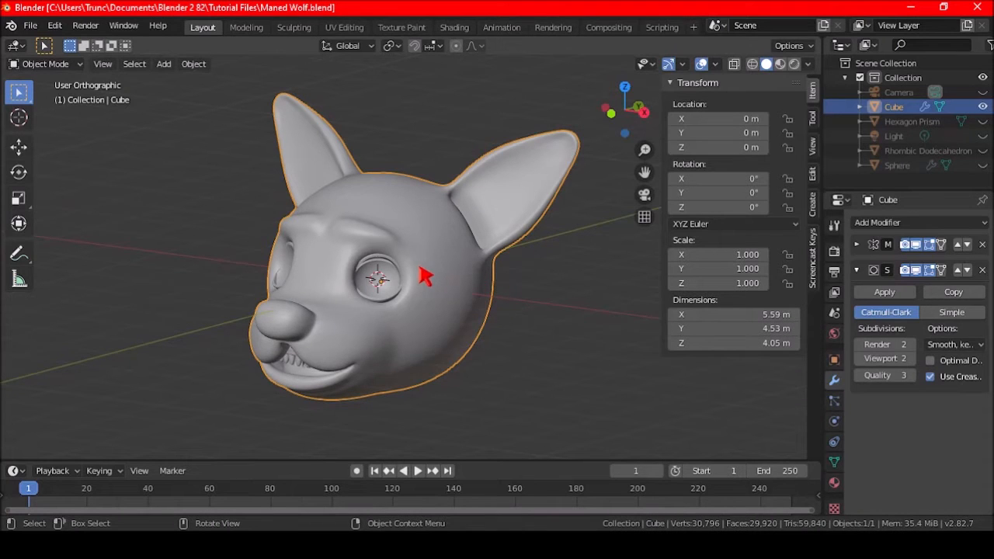
# Step: Enter Edit Mode with vertex selection, select the head's whole linked surface and hide it
pyautogui.press('Tab')
pyautogui.moveTo(405, 295)
pyautogui.keyDown('shift'); pyautogui.mouseDown(button='middle')
pyautogui.moveTo(380, 247)
pyautogui.moveTo(402, 228)
pyautogui.moveTo(413, 282)
pyautogui.mouseUp(button='middle'); pyautogui.keyUp('shift')
pyautogui.scroll(5, 381, 247)
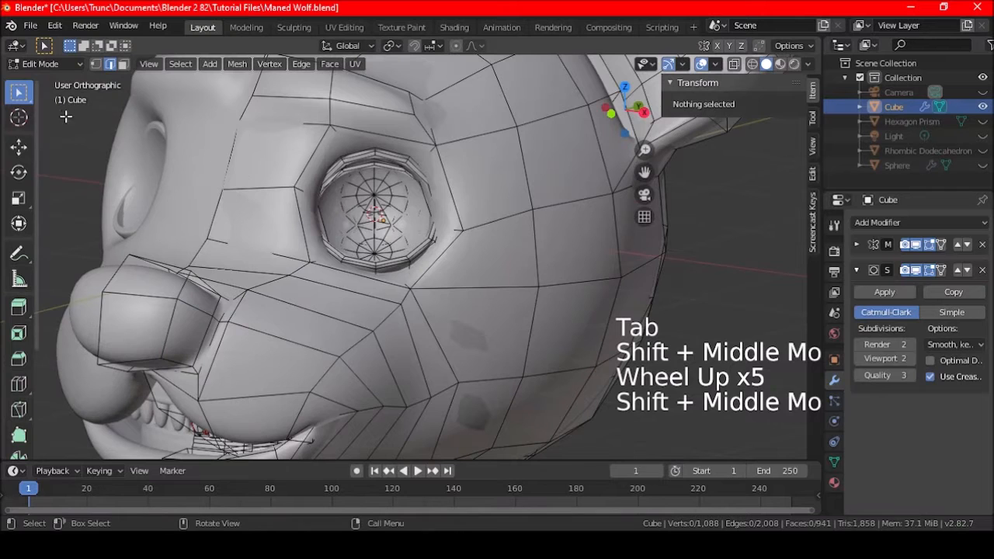
pyautogui.click(96, 65)
pyautogui.press('l')
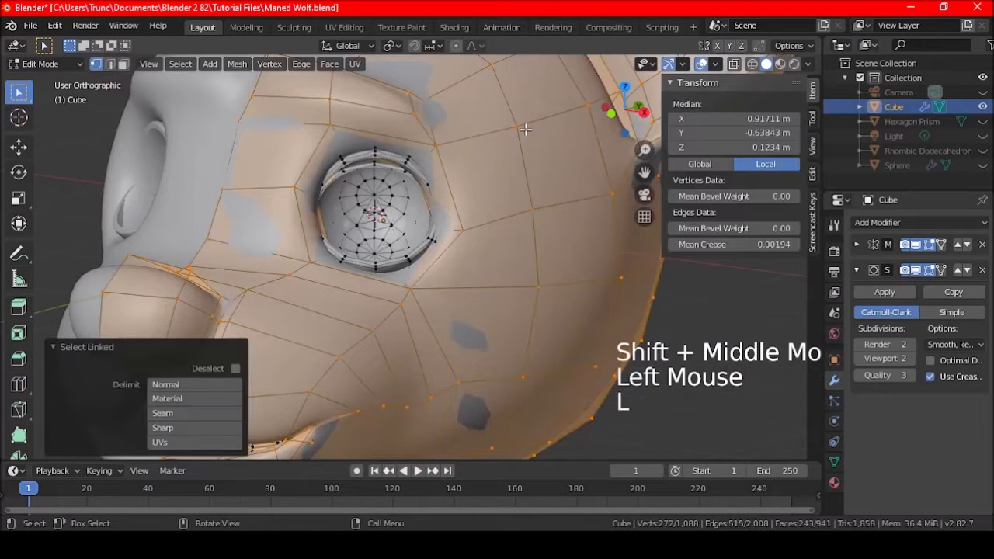
pyautogui.press('h')
pyautogui.scroll(1, 369, 205)
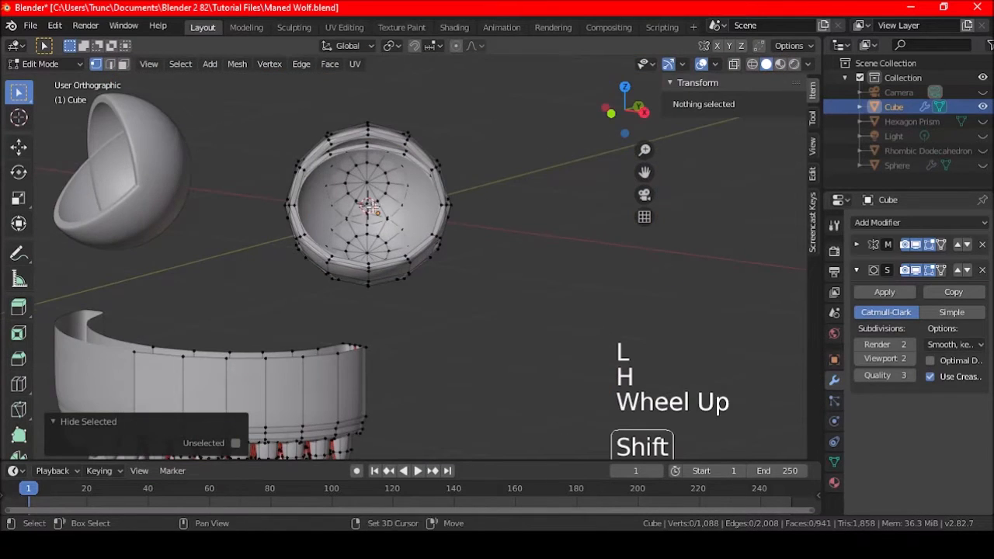
pyautogui.keyDown('shift'); pyautogui.moveTo(369, 204); pyautogui.dragTo(422, 222, button='middle'); pyautogui.keyUp('shift')
pyautogui.scroll(-3, 376, 398)
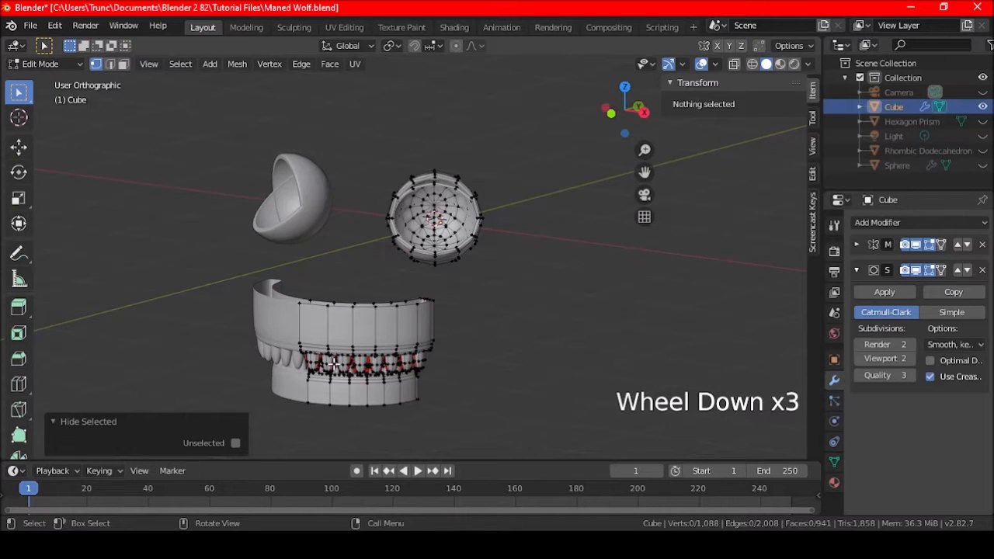
pyautogui.scroll(3, 413, 340)
pyautogui.moveTo(413, 340); pyautogui.dragTo(464, 263, button='middle')
pyautogui.scroll(4, 463, 263)
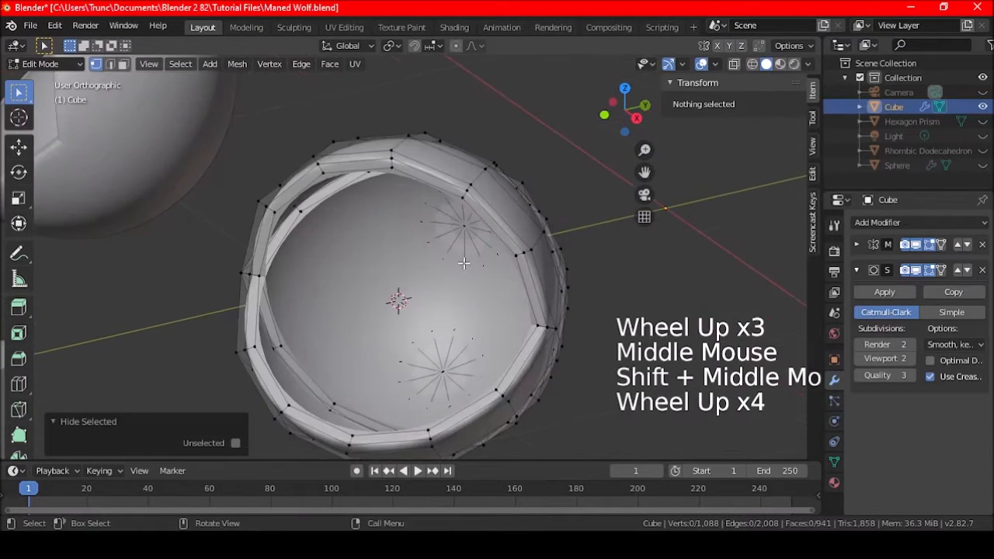
pyautogui.click(468, 187)
pyautogui.moveTo(468, 187); pyautogui.dragTo(405, 257, button='middle')
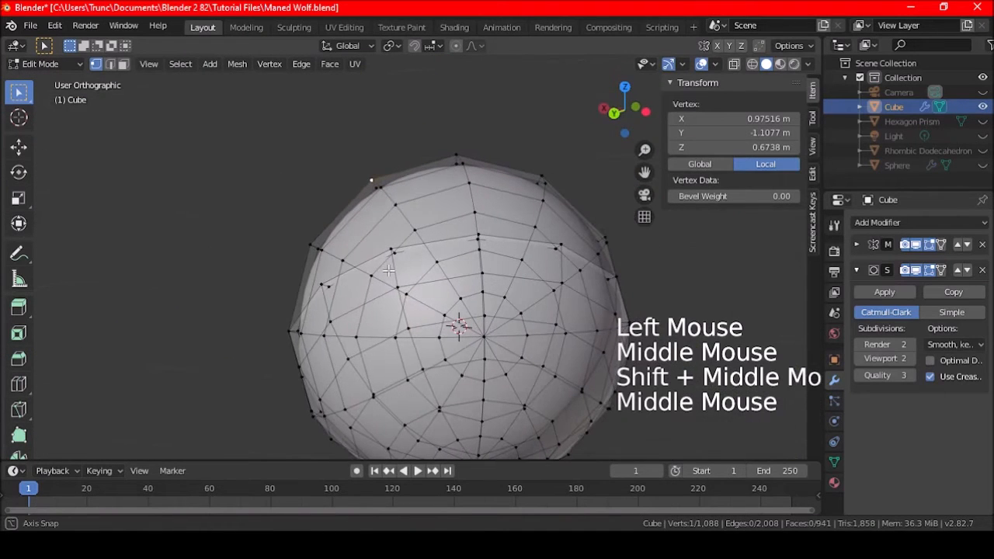
pyautogui.press('a')
pyautogui.press('a')
pyautogui.press('a')
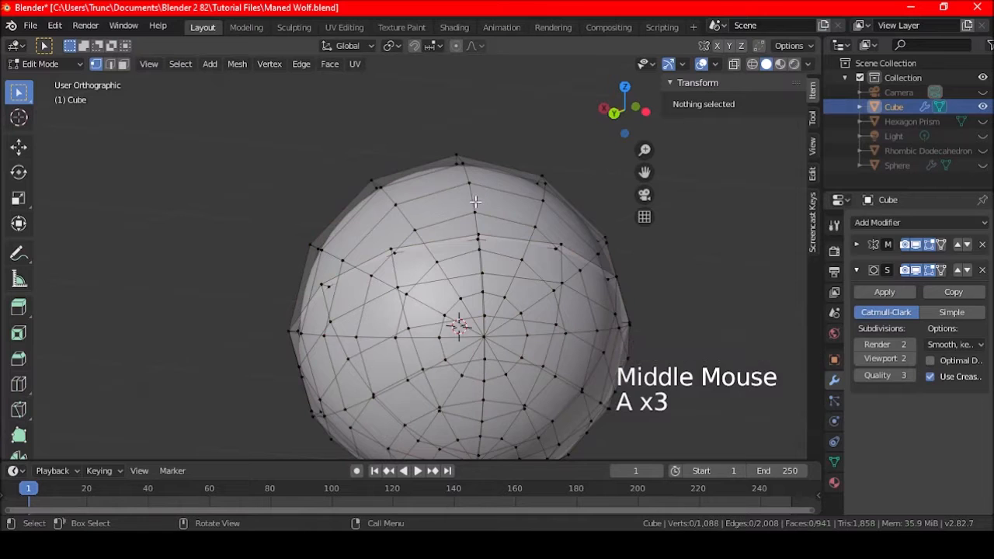
# Step: Mark the central edge loops running through the eye shell's upper and lower lids as seams and deselect everything
pyautogui.keyDown('alt'); pyautogui.keyDown('shift'); pyautogui.click(466, 208); pyautogui.keyUp('shift'); pyautogui.keyUp('alt')
pyautogui.keyDown('shift'); pyautogui.moveTo(466, 208); pyautogui.dragTo(507, 271, button='middle'); pyautogui.keyUp('shift')
pyautogui.keyDown('alt'); pyautogui.keyDown('shift'); pyautogui.click(448, 192); pyautogui.keyUp('shift'); pyautogui.keyUp('alt')
pyautogui.scroll(-2, 458, 218)
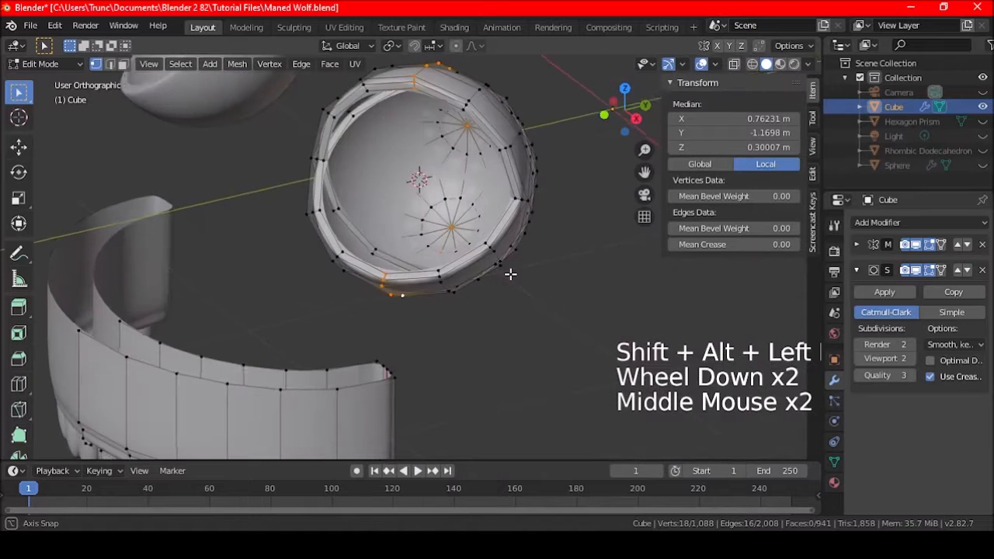
pyautogui.scroll(-3, 453, 239)
pyautogui.keyDown('shift'); pyautogui.moveTo(385, 153); pyautogui.dragTo(419, 233, button='middle'); pyautogui.keyUp('shift')
pyautogui.scroll(4, 433, 243)
pyautogui.hotkey('ctrl', 'e')
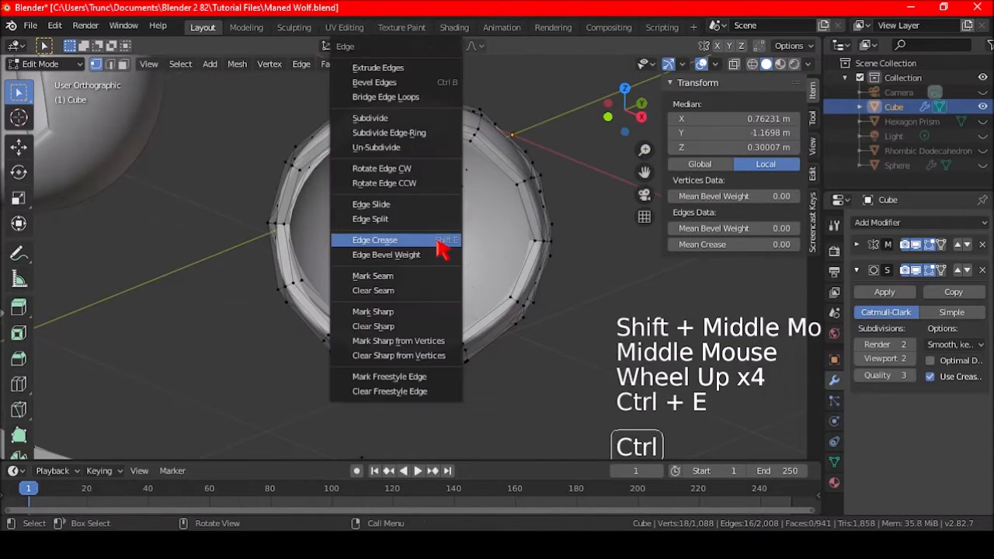
pyautogui.click(419, 278)
pyautogui.press('a')
pyautogui.press('a')
pyautogui.press('a')
pyautogui.scroll(-4, 422, 261)
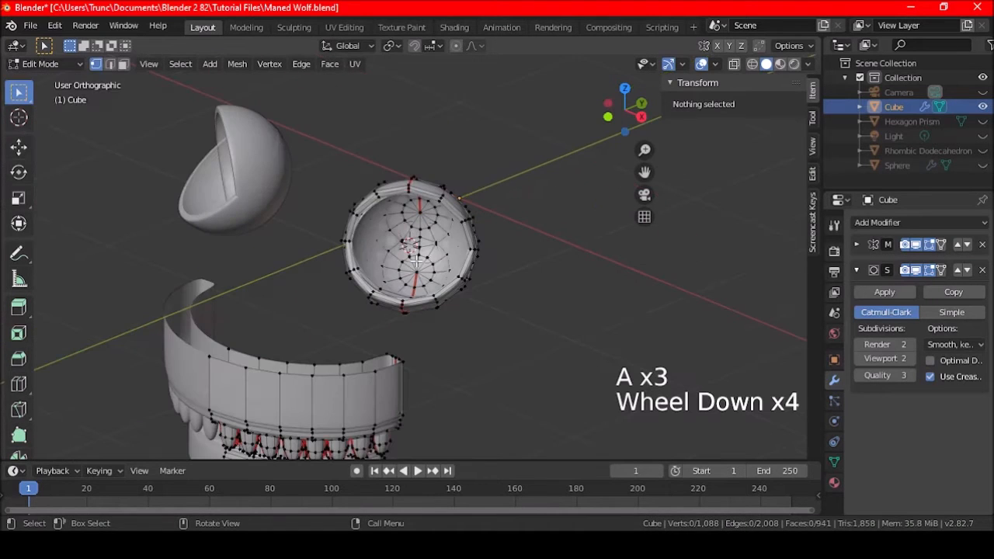
# Step: Reveal the hidden head surface and deselect everything
pyautogui.hotkey('alt', 'h')
pyautogui.press('a')
pyautogui.press('a')
pyautogui.press('a')
pyautogui.scroll(-4, 400, 254)
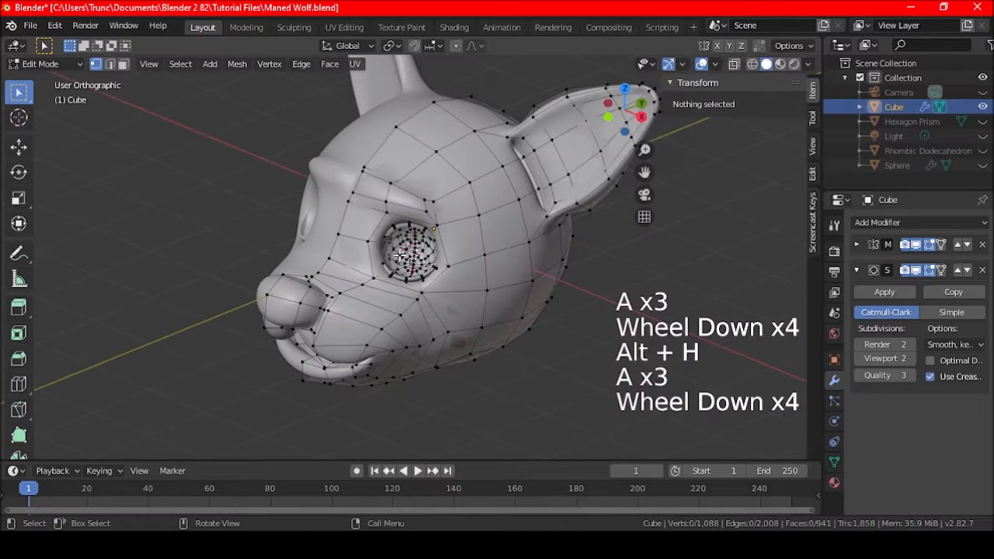
# Step: Undo the deselection to restore the head's selection, invert the selection and hide the eye shell and teeth
pyautogui.moveTo(444, 314); pyautogui.dragTo(359, 267, button='middle')
pyautogui.keyDown('shift'); pyautogui.moveTo(438, 292); pyautogui.dragTo(399, 283, button='middle'); pyautogui.keyUp('shift')
pyautogui.hotkey('ctrl', 'z')
pyautogui.hotkey('ctrl', 'z')
pyautogui.hotkey('ctrl', 'z')
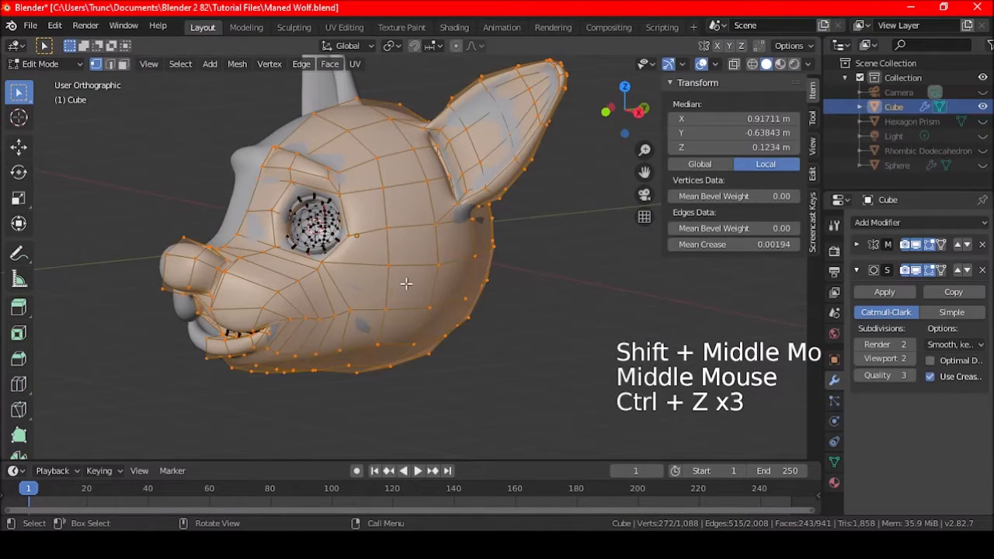
pyautogui.hotkey('shift', 'ctrl', 'z')
pyautogui.hotkey('ctrl', 'z')
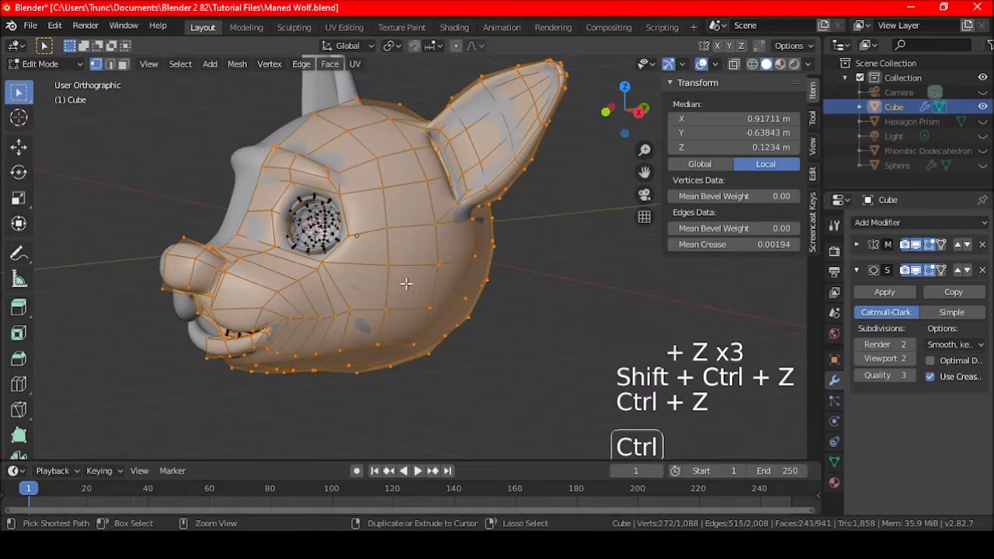
pyautogui.hotkey('ctrl', 'i')
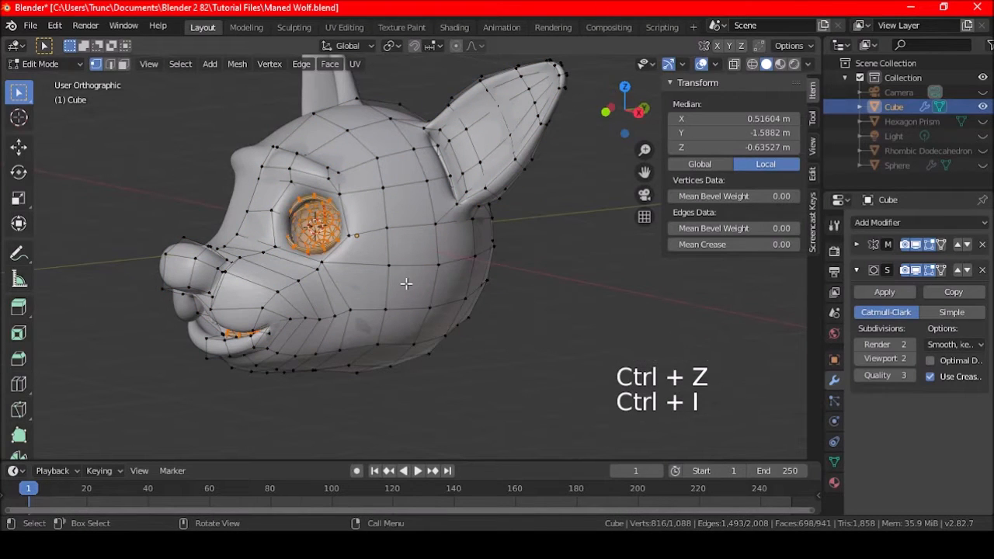
pyautogui.press('h')
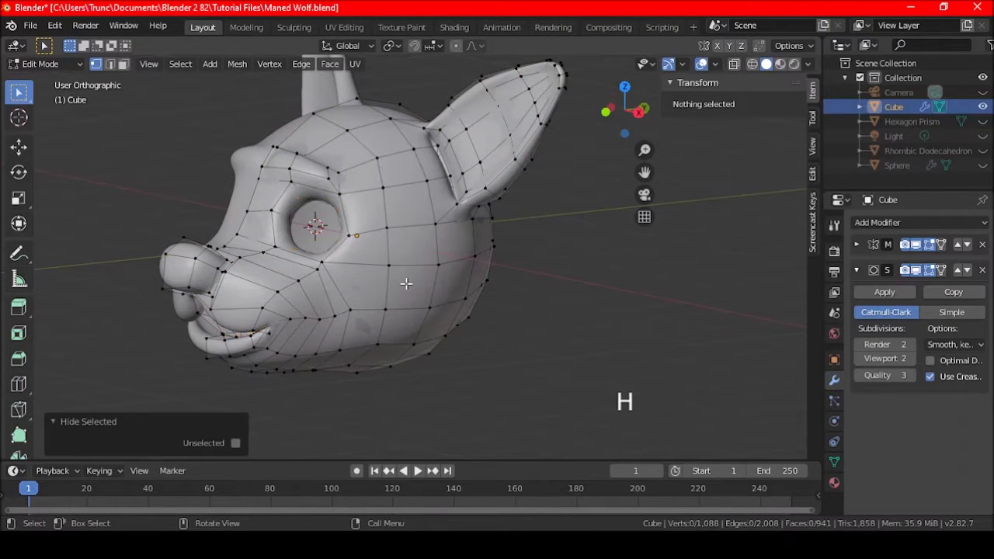
# Step: Mark the edge loop around the base of the nose as a seam and deselect everything
pyautogui.scroll(2, 344, 282)
pyautogui.keyDown('shift'); pyautogui.moveTo(339, 281); pyautogui.dragTo(365, 268, button='middle'); pyautogui.keyUp('shift')
pyautogui.scroll(-2, 442, 259)
pyautogui.scroll(6, 365, 268)
pyautogui.keyDown('shift'); pyautogui.moveTo(271, 255); pyautogui.dragTo(322, 271, button='middle'); pyautogui.keyUp('shift')
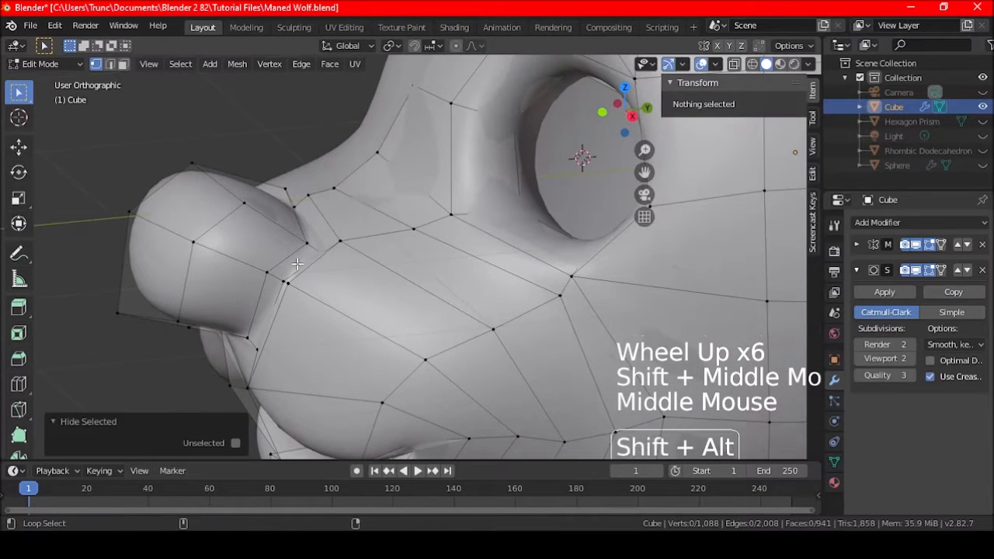
pyautogui.keyDown('alt'); pyautogui.keyDown('shift'); pyautogui.click(310, 256); pyautogui.keyUp('shift'); pyautogui.keyUp('alt')
pyautogui.hotkey('ctrl', 'e')
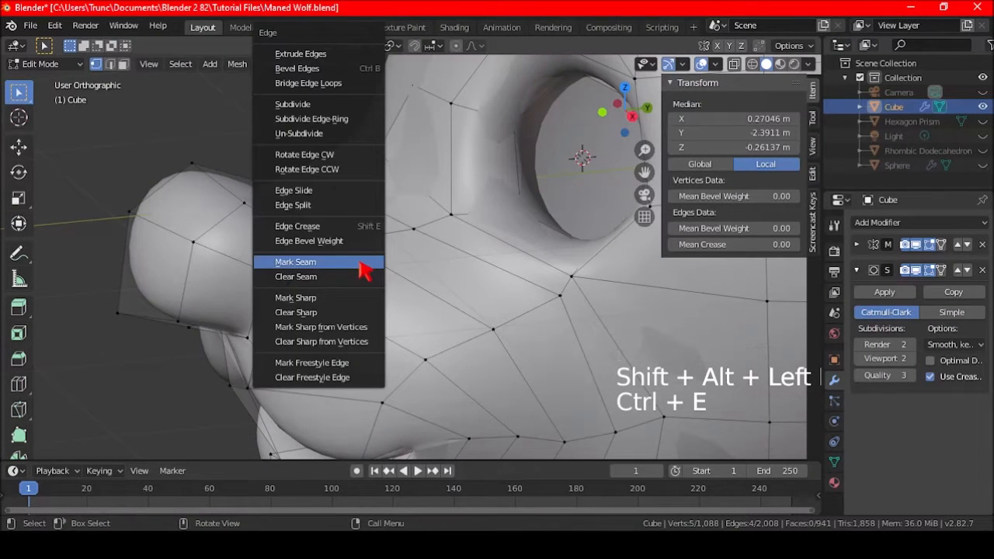
pyautogui.click(365, 269)
pyautogui.moveTo(284, 279); pyautogui.dragTo(298, 242, button='middle')
pyautogui.moveTo(294, 244); pyautogui.dragTo(302, 254, button='middle')
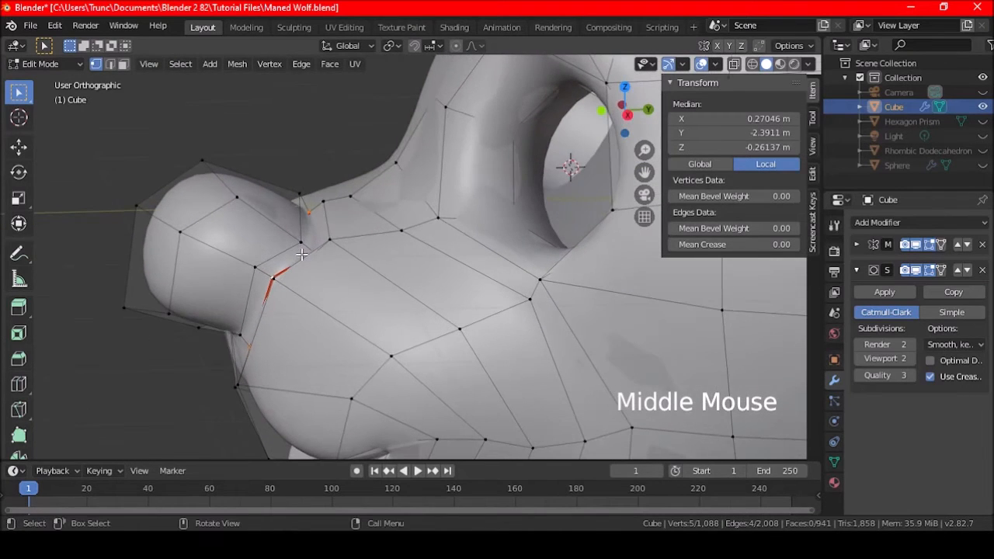
pyautogui.press('a')
pyautogui.press('a')
pyautogui.press('a')
# Step: Select the nose's edge loop just in front of the base seam and scale it by about 1.17 in right view
pyautogui.keyDown('alt'); pyautogui.keyDown('shift'); pyautogui.click(294, 245); pyautogui.keyUp('shift'); pyautogui.keyUp('alt')
pyautogui.moveTo(294, 245); pyautogui.dragTo(359, 271, button='middle')
pyautogui.press('KP_3')
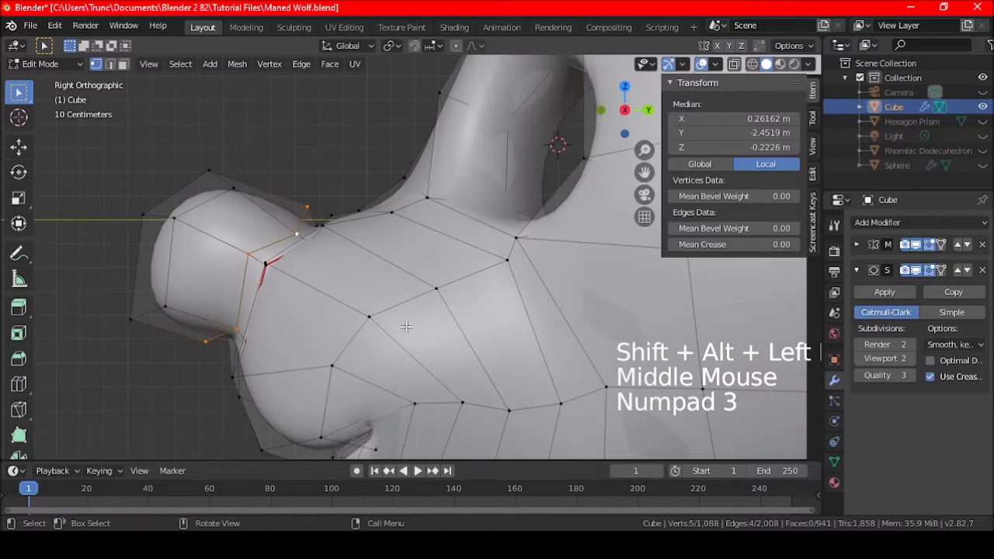
pyautogui.press('s')
pyautogui.click(430, 338)
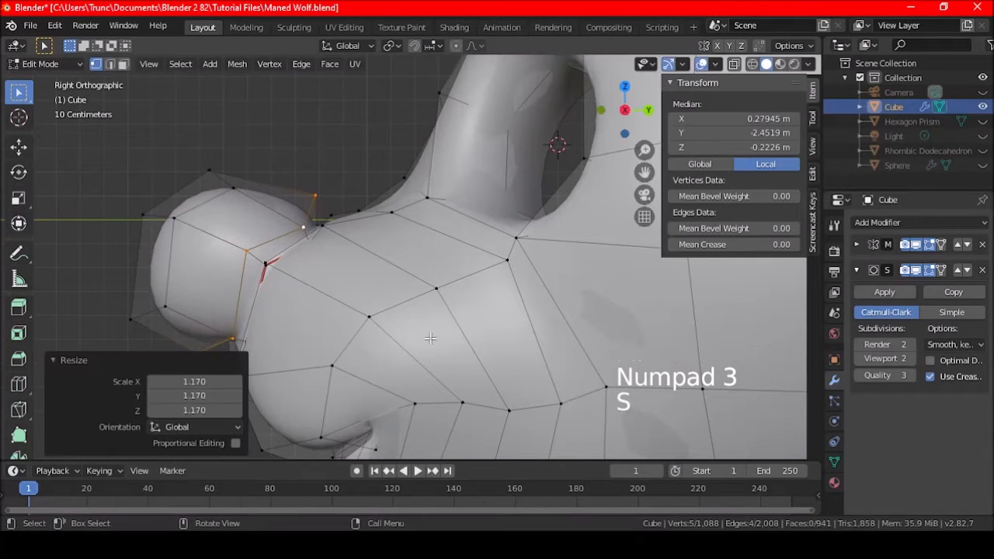
# Step: Try rotating the selected nose loop by about -4° and undo the rotation
pyautogui.press('r')
pyautogui.click(434, 339)
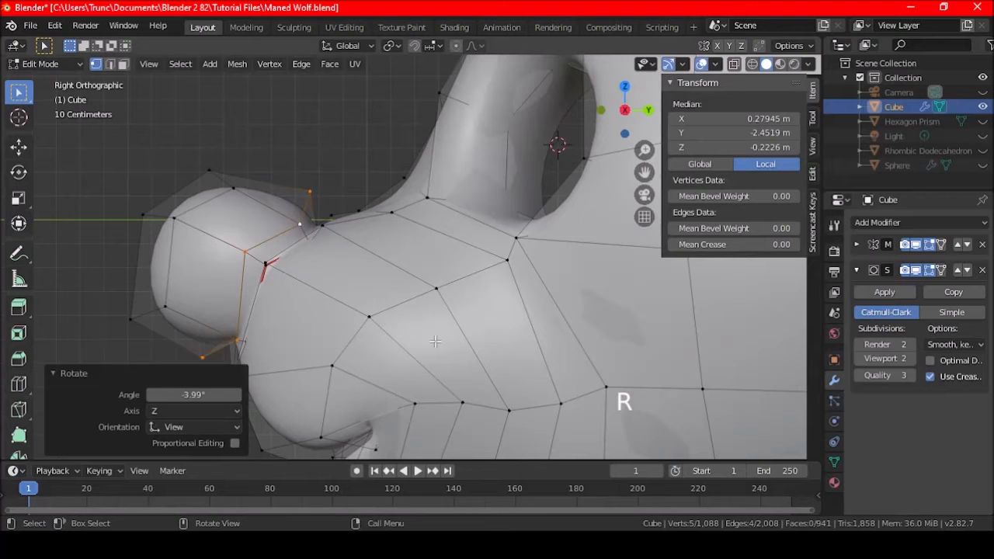
pyautogui.hotkey('ctrl', 'z')
# Step: Move the nose loop about -0.021 m in Y and -0.012 m in Z, and deselect everything
pyautogui.press('g')
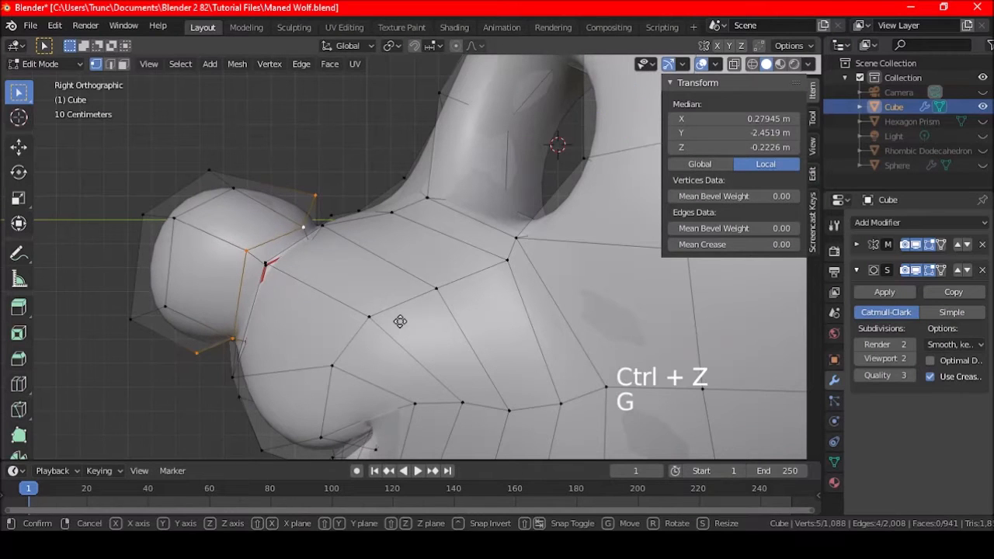
pyautogui.click(395, 324)
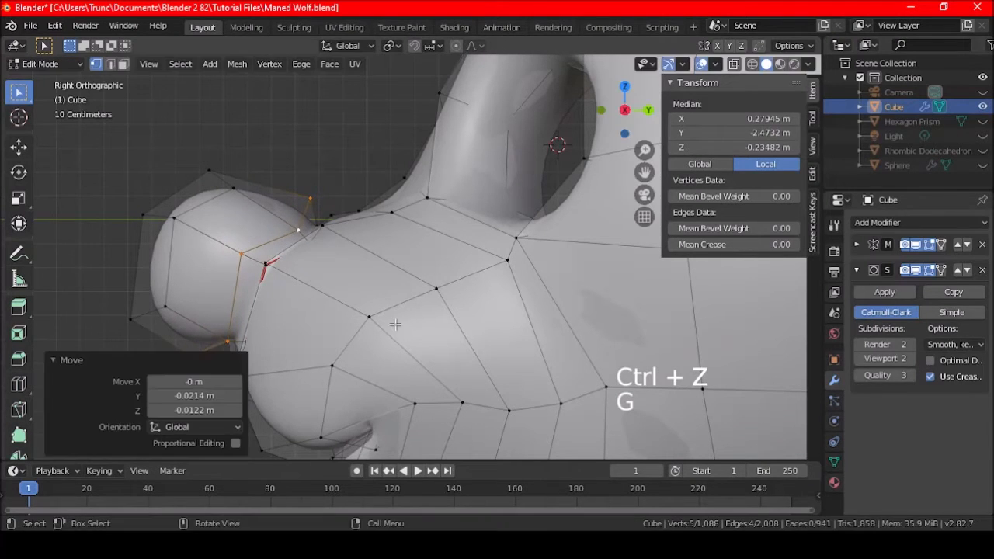
pyautogui.moveTo(243, 243); pyautogui.dragTo(271, 278, button='middle')
pyautogui.press('a')
pyautogui.press('a')
pyautogui.press('a')
# Step: Select the head's seam-bounded outer skin faces in face selection mode, hide them and return to vertex selection mode
pyautogui.moveTo(177, 222); pyautogui.dragTo(358, 286, button='middle')
pyautogui.keyDown('shift'); pyautogui.moveTo(420, 288); pyautogui.dragTo(388, 271, button='middle'); pyautogui.keyUp('shift')
pyautogui.scroll(-4, 347, 274)
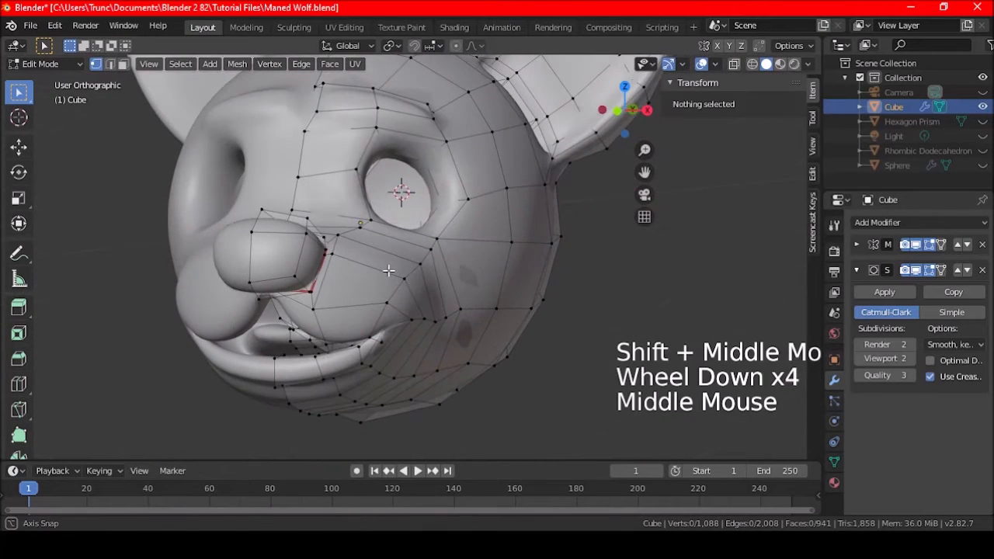
pyautogui.keyDown('shift'); pyautogui.moveTo(333, 323); pyautogui.dragTo(356, 275, button='middle'); pyautogui.keyUp('shift')
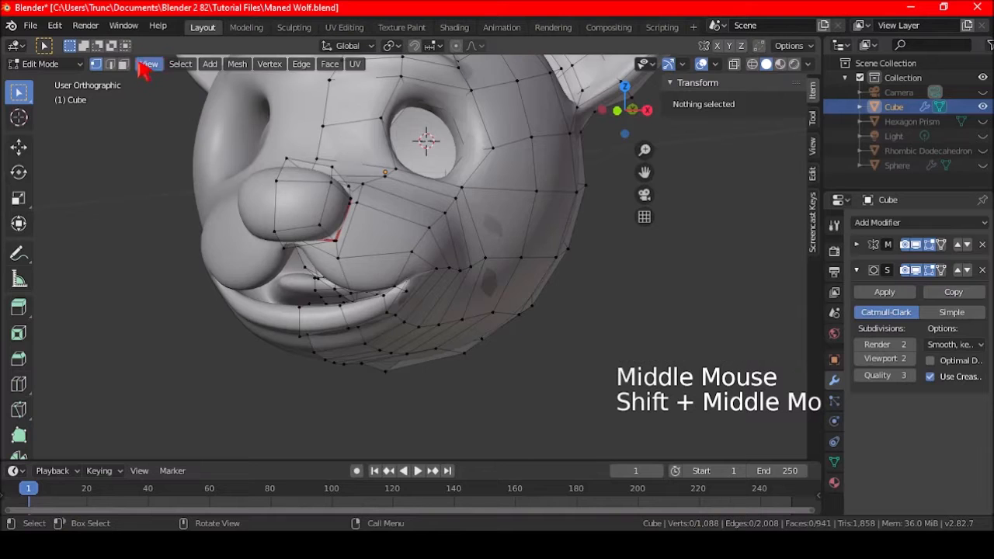
pyautogui.click(124, 63)
pyautogui.press('l')
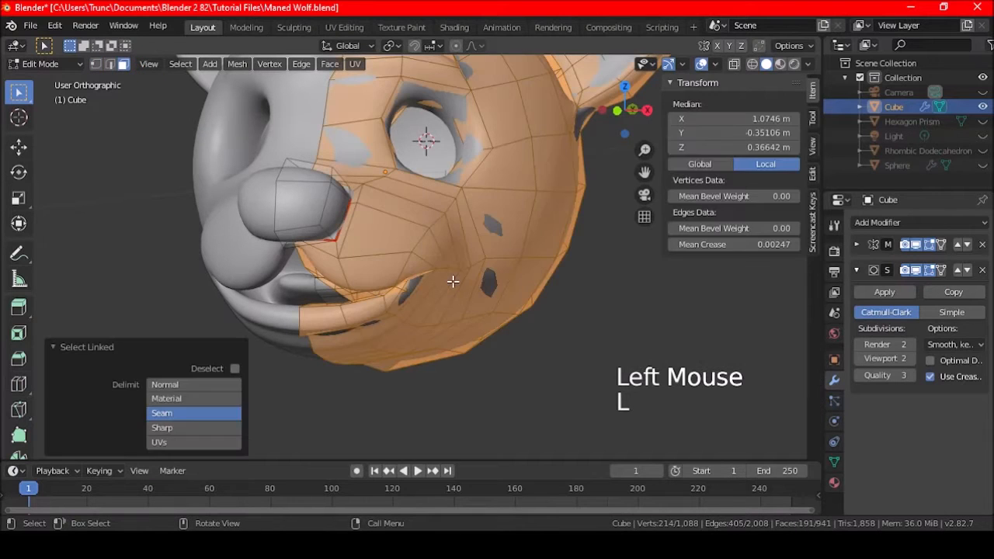
pyautogui.press('h')
pyautogui.moveTo(430, 287); pyautogui.dragTo(487, 256, button='middle')
pyautogui.scroll(4, 393, 275)
pyautogui.click(96, 64)
pyautogui.moveTo(364, 203)
pyautogui.keyDown('shift'); pyautogui.mouseDown(button='middle')
pyautogui.moveTo(365, 194)
pyautogui.moveTo(361, 216)
pyautogui.mouseUp(button='middle'); pyautogui.keyUp('shift')
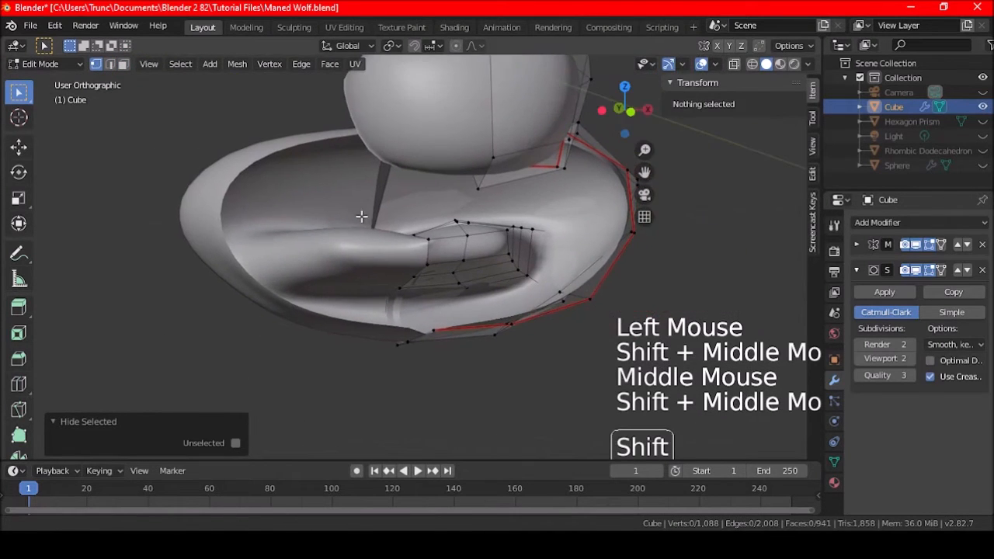
# Step: Select the mouth interior's centreline edge loop, move it about -0.11 m along X and back to the mirror centre, and deselect everything
pyautogui.scroll(3, 361, 217)
pyautogui.moveTo(445, 251); pyautogui.dragTo(452, 209, button='middle')
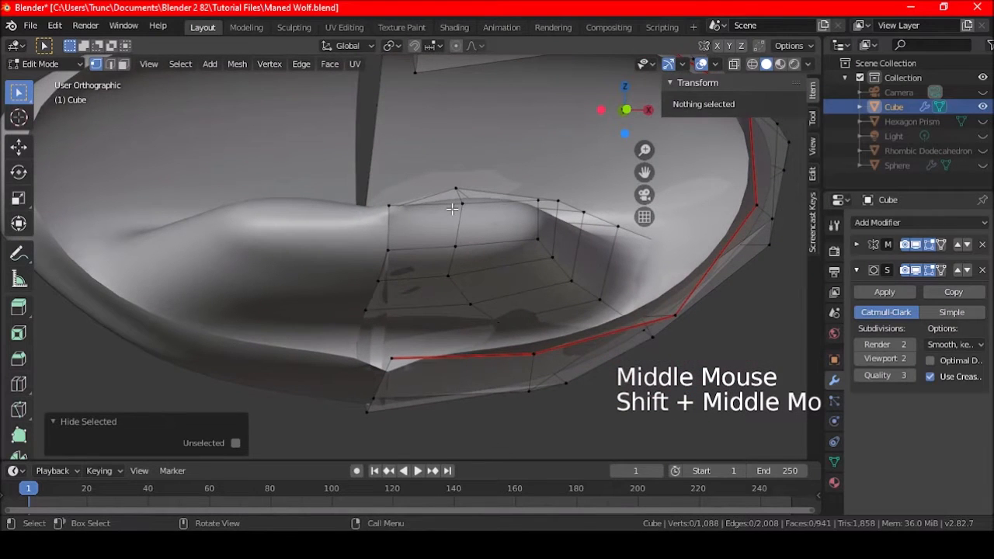
pyautogui.keyDown('alt'); pyautogui.keyDown('shift'); pyautogui.click(377, 295); pyautogui.keyUp('shift'); pyautogui.keyUp('alt')
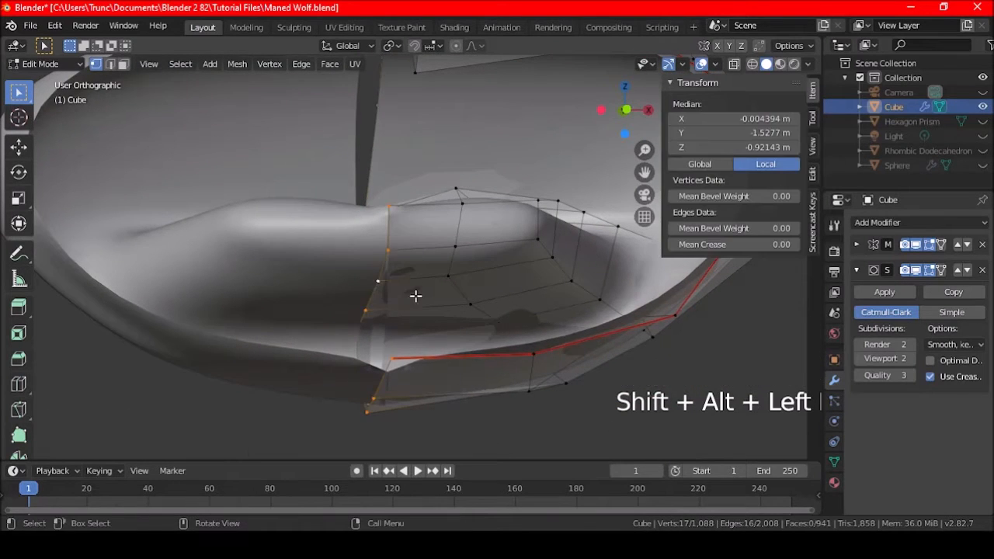
pyautogui.scroll(-2, 434, 284)
pyautogui.moveTo(435, 284)
pyautogui.keyDown('shift'); pyautogui.mouseDown(button='middle')
pyautogui.moveTo(480, 230)
pyautogui.moveTo(448, 280)
pyautogui.mouseUp(button='middle'); pyautogui.keyUp('shift')
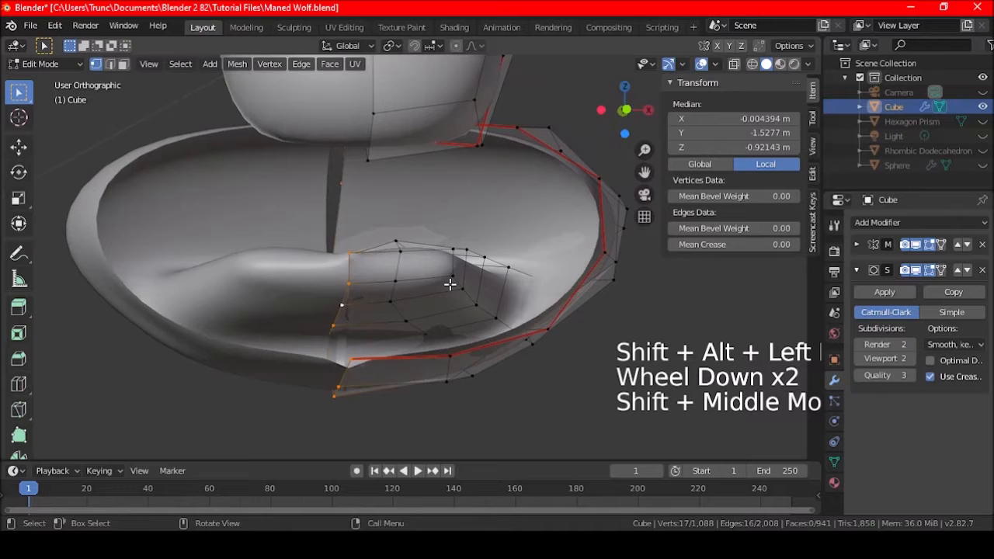
pyautogui.press('g')
pyautogui.press('x')
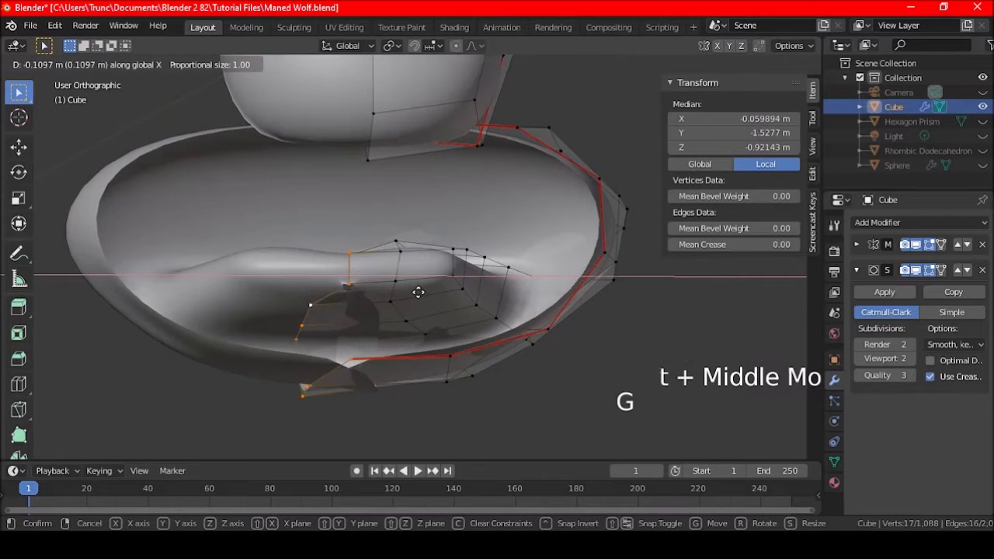
pyautogui.click(416, 292)
pyautogui.press('g')
pyautogui.press('x')
pyautogui.click(524, 297)
pyautogui.moveTo(524, 297); pyautogui.dragTo(473, 271, button='middle')
pyautogui.press('a')
pyautogui.press('a')
pyautogui.press('a')
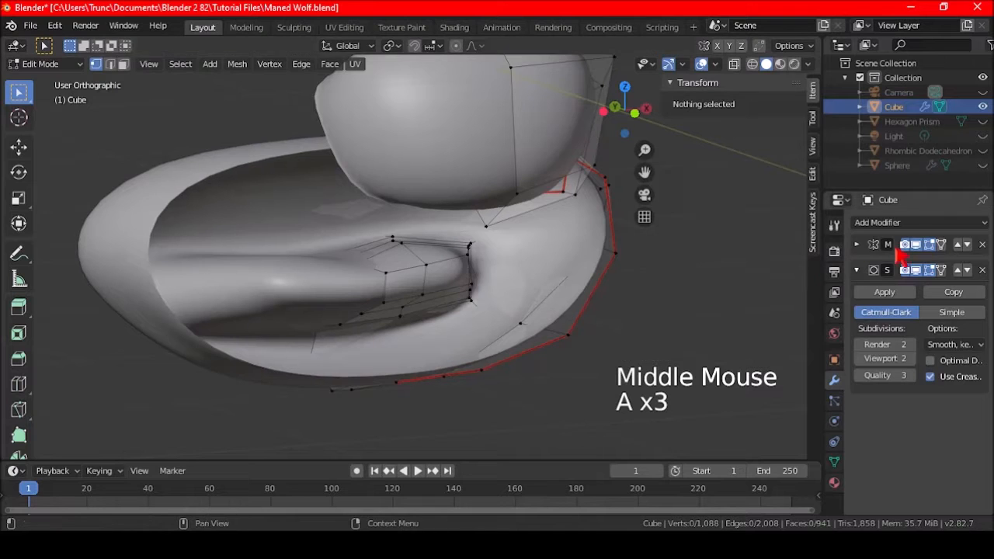
# Step: Try revealing the hidden faces and selecting the head's centreline loop, and undo back to the isolated mouth interior
pyautogui.hotkey('alt', 'h')
pyautogui.press('a')
pyautogui.press('a')
pyautogui.press('a')
pyautogui.scroll(-3, 447, 258)
pyautogui.moveTo(446, 258); pyautogui.dragTo(368, 324, button='middle')
pyautogui.keyDown('alt'); pyautogui.keyDown('shift'); pyautogui.click(368, 324); pyautogui.keyUp('shift'); pyautogui.keyUp('alt')
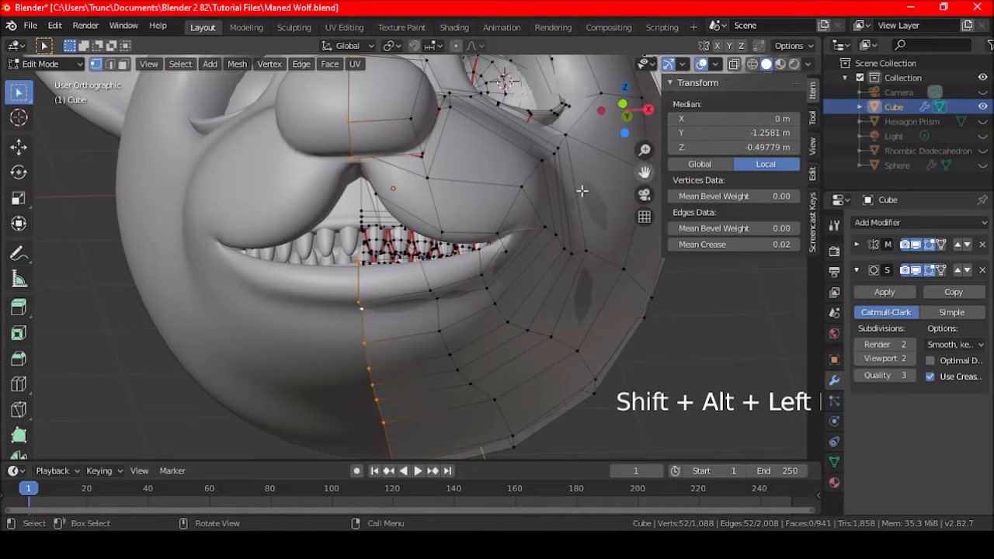
pyautogui.hotkey('ctrl', 'z')
pyautogui.hotkey('ctrl', 'z')
pyautogui.hotkey('ctrl', 'z')
# Step: Check the coordinates of the vertex at the tongue's front centreline and deselect it
pyautogui.moveTo(364, 239); pyautogui.dragTo(485, 282, button='middle')
pyautogui.scroll(4, 382, 301)
pyautogui.click(486, 271)
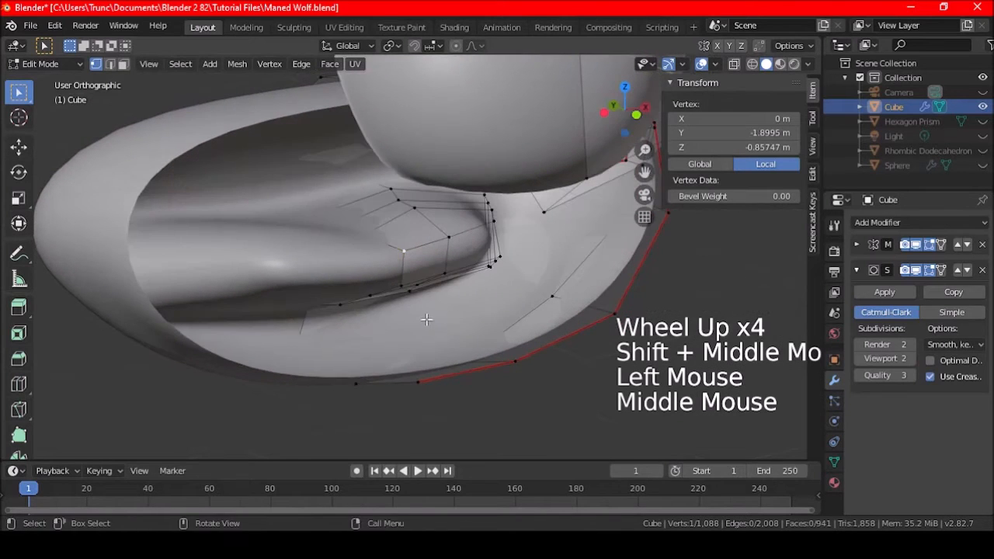
pyautogui.moveTo(426, 319); pyautogui.dragTo(469, 268, button='middle')
pyautogui.press('a')
pyautogui.press('a')
pyautogui.press('a')
# Step: Select the edge loop around the base of the tongue, mark it as a seam and deselect everything
pyautogui.moveTo(359, 321); pyautogui.dragTo(296, 333, button='middle')
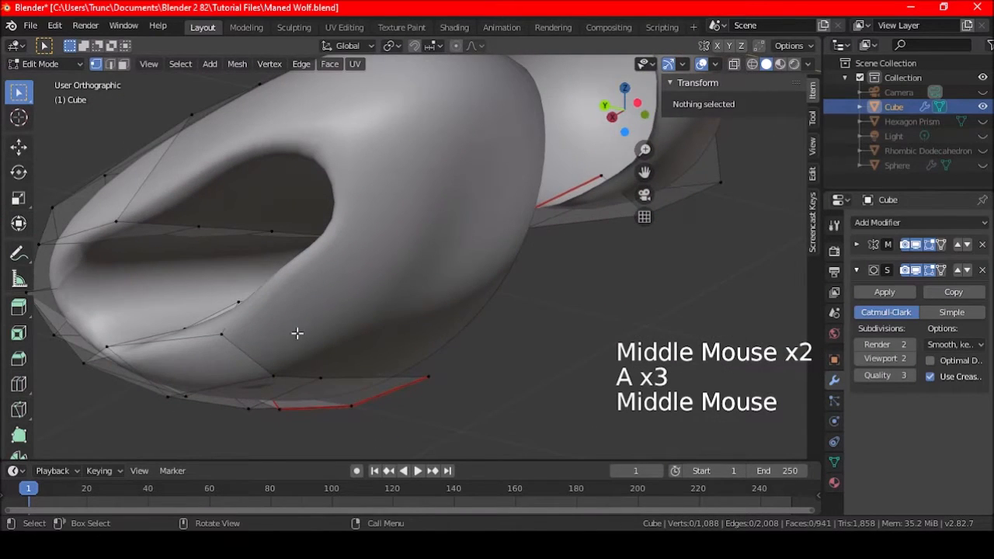
pyautogui.keyDown('alt'); pyautogui.keyDown('shift'); pyautogui.click(184, 341); pyautogui.keyUp('shift'); pyautogui.keyUp('alt')
pyautogui.keyDown('shift'); pyautogui.moveTo(187, 339); pyautogui.dragTo(355, 300, button='middle'); pyautogui.keyUp('shift')
pyautogui.keyDown('alt'); pyautogui.keyDown('shift'); pyautogui.click(297, 244); pyautogui.keyUp('shift'); pyautogui.keyUp('alt')
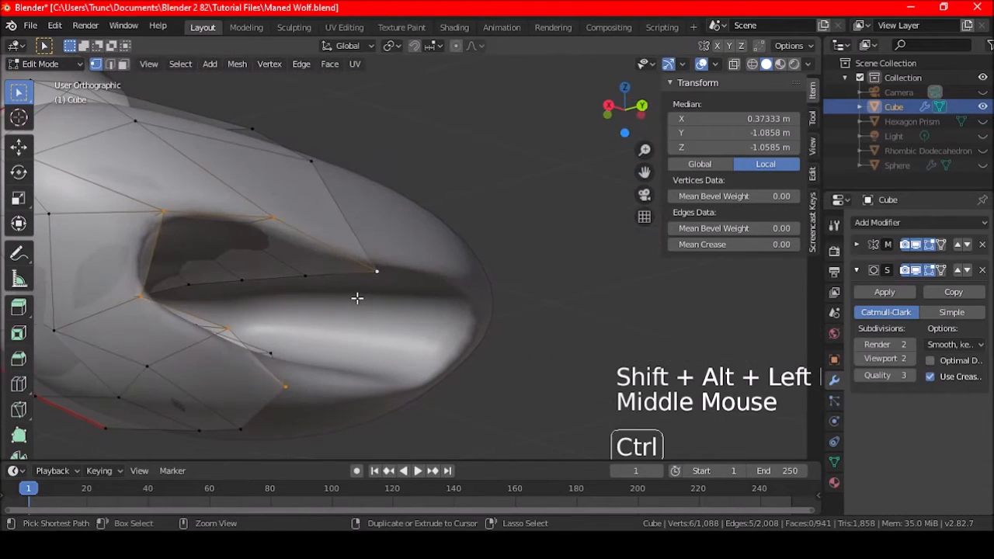
pyautogui.hotkey('ctrl', 'e')
pyautogui.click(355, 296)
pyautogui.press('a')
pyautogui.press('a')
pyautogui.press('a')
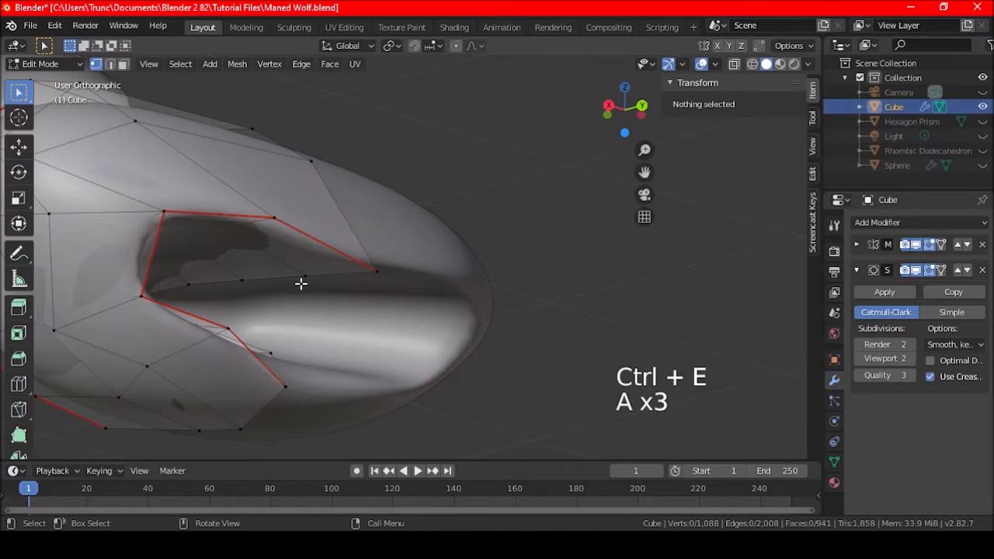
pyautogui.hotkey('ctrl', 'z')
pyautogui.hotkey('ctrl', 'z')
pyautogui.hotkey('ctrl', 'z')
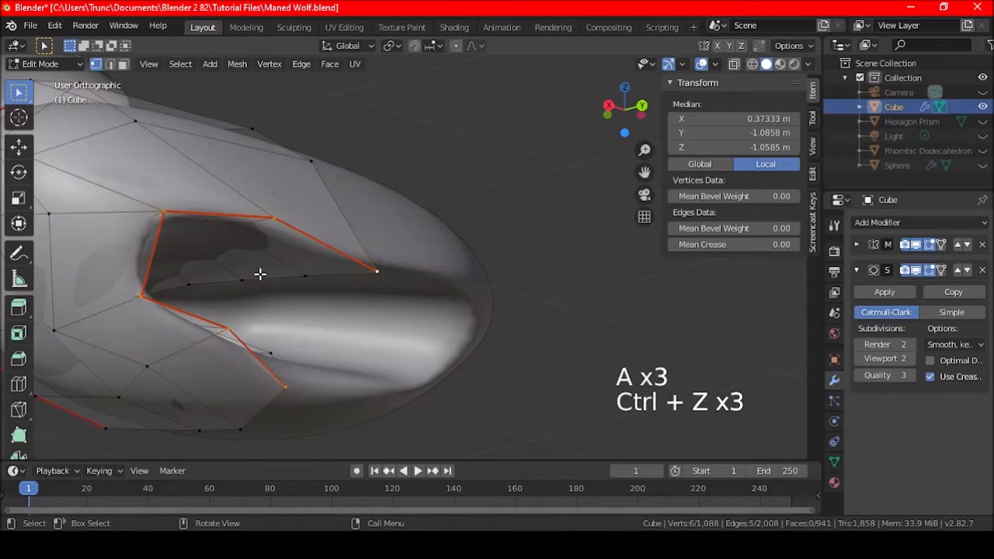
pyautogui.keyDown('shift'); pyautogui.moveTo(260, 274); pyautogui.dragTo(362, 287, button='middle'); pyautogui.keyUp('shift')
pyautogui.press('a')
pyautogui.press('a')
pyautogui.press('a')
pyautogui.keyDown('alt'); pyautogui.keyDown('shift'); pyautogui.click(197, 157); pyautogui.keyUp('shift'); pyautogui.keyUp('alt')
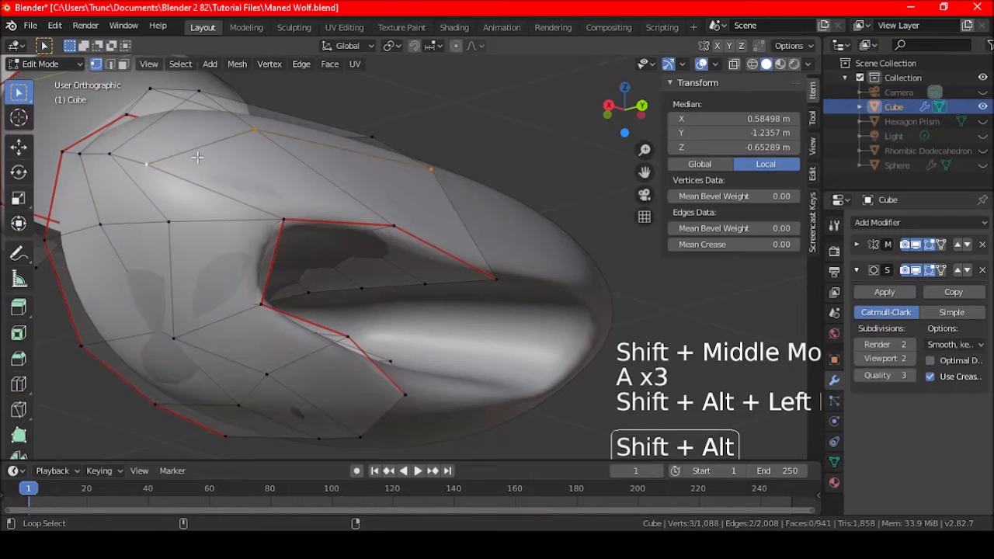
pyautogui.press('a')
pyautogui.press('a')
pyautogui.press('a')
pyautogui.press('a')
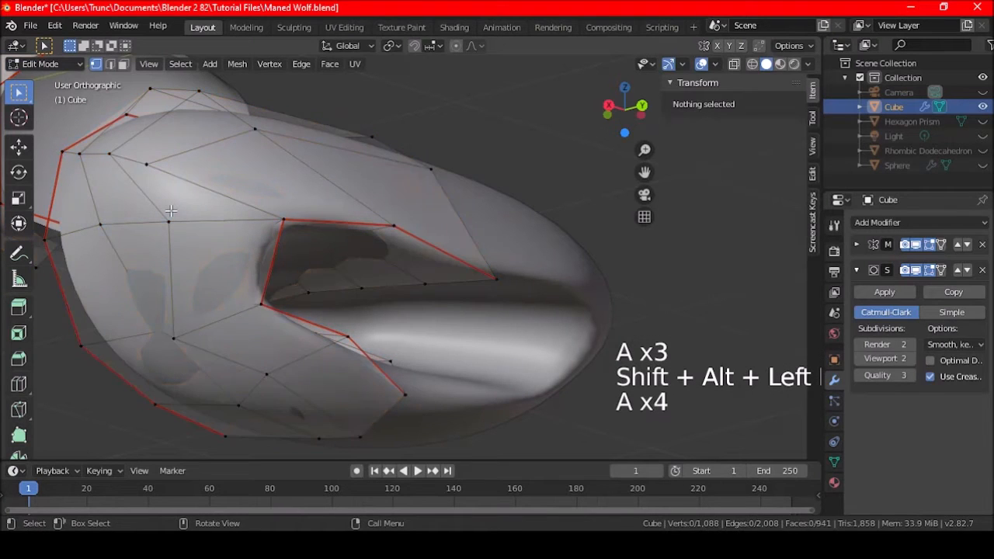
# Step: Hide the mouth cavity's face loops and the remaining linked lip strip so the tongue is isolated
pyautogui.keyDown('alt'); pyautogui.keyDown('shift'); pyautogui.click(155, 208); pyautogui.keyUp('shift'); pyautogui.keyUp('alt')
pyautogui.press('h')
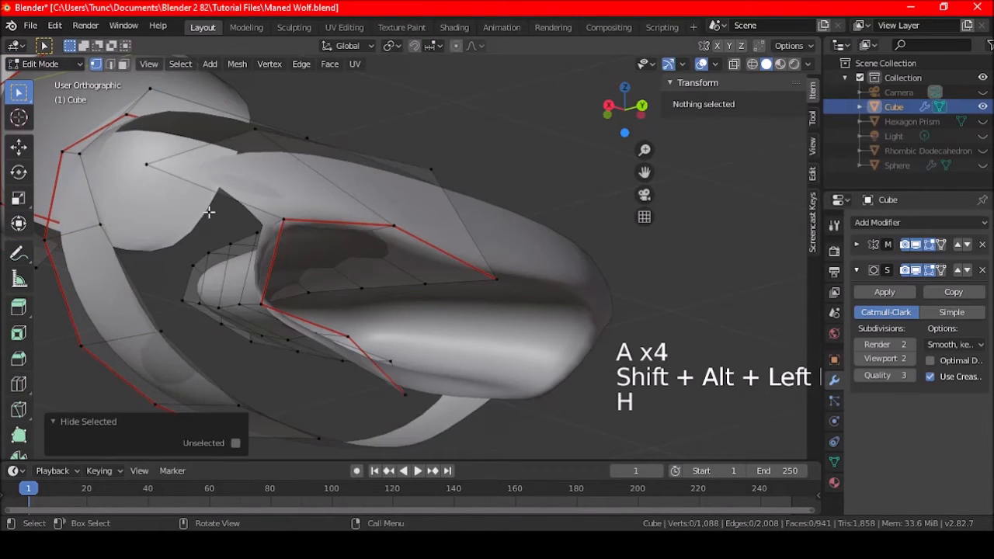
pyautogui.keyDown('alt'); pyautogui.keyDown('shift'); pyautogui.click(194, 160); pyautogui.keyUp('shift'); pyautogui.keyUp('alt')
pyautogui.press('h')
pyautogui.moveTo(233, 184); pyautogui.dragTo(139, 215, button='middle')
pyautogui.press('l')
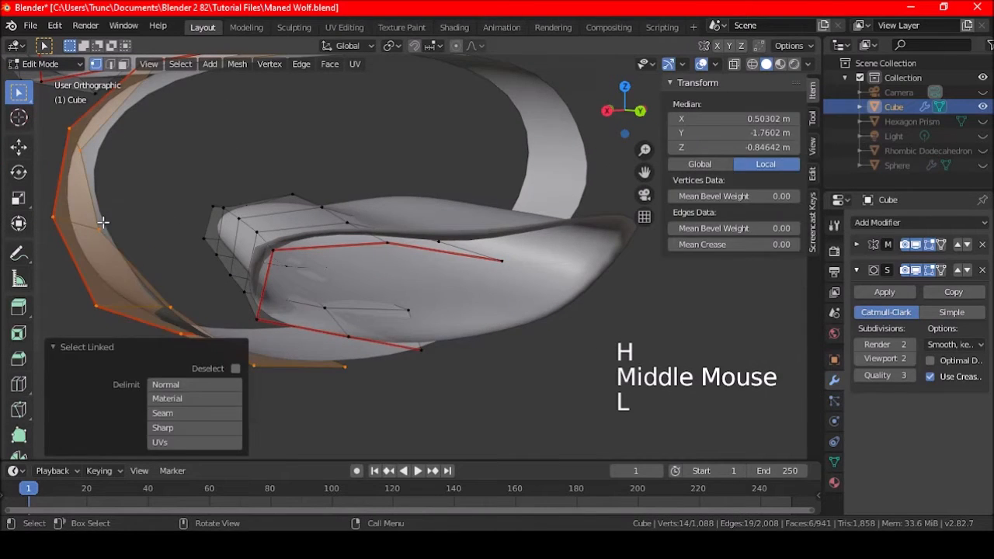
pyautogui.press('h')
# Step: Select the tongue's underside centreline vertices from the base seam to the tip and mark their edges as a seam
pyautogui.scroll(-2, 350, 248)
pyautogui.moveTo(350, 248); pyautogui.dragTo(545, 226, button='middle')
pyautogui.click(278, 310)
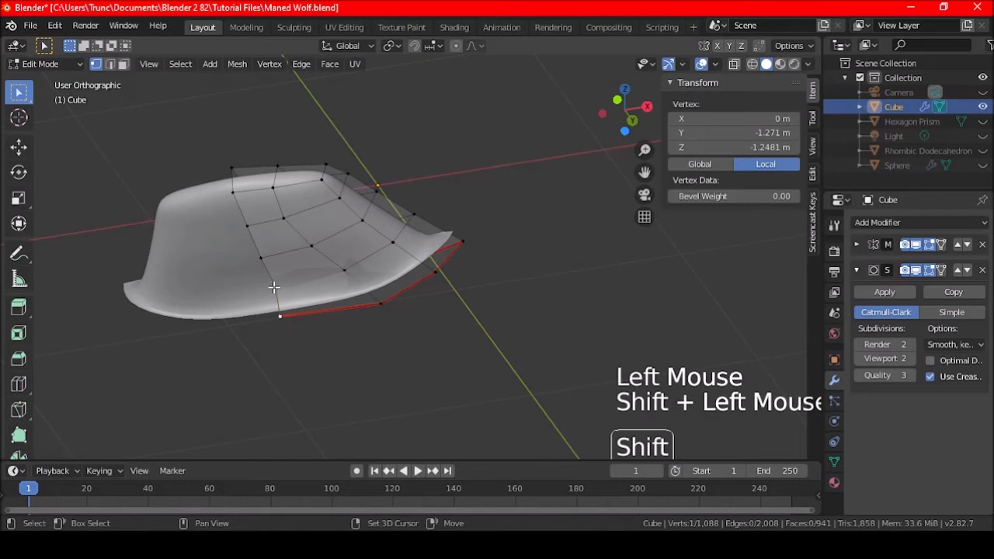
pyautogui.keyDown('shift'); pyautogui.click(276, 289); pyautogui.keyUp('shift')
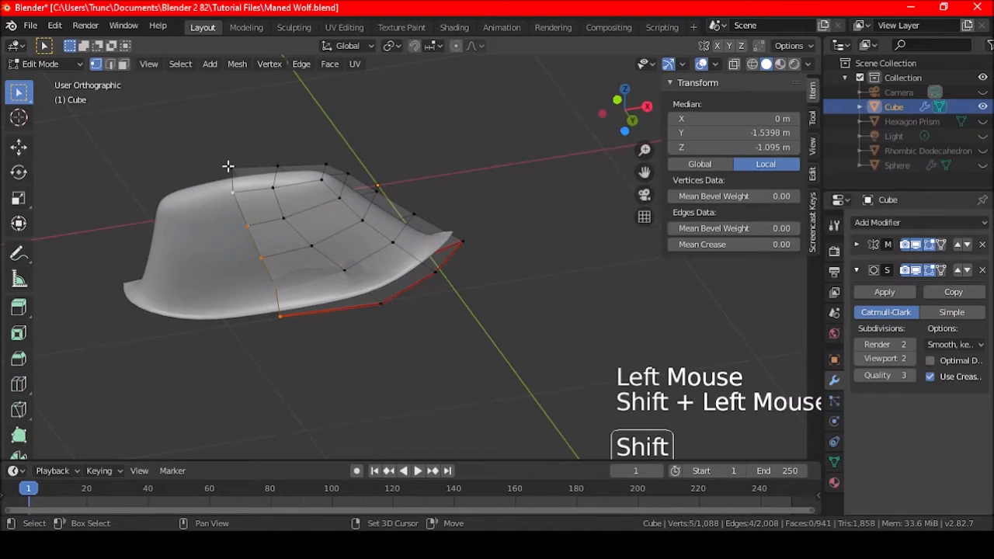
pyautogui.moveTo(282, 161); pyautogui.dragTo(250, 268, button='middle')
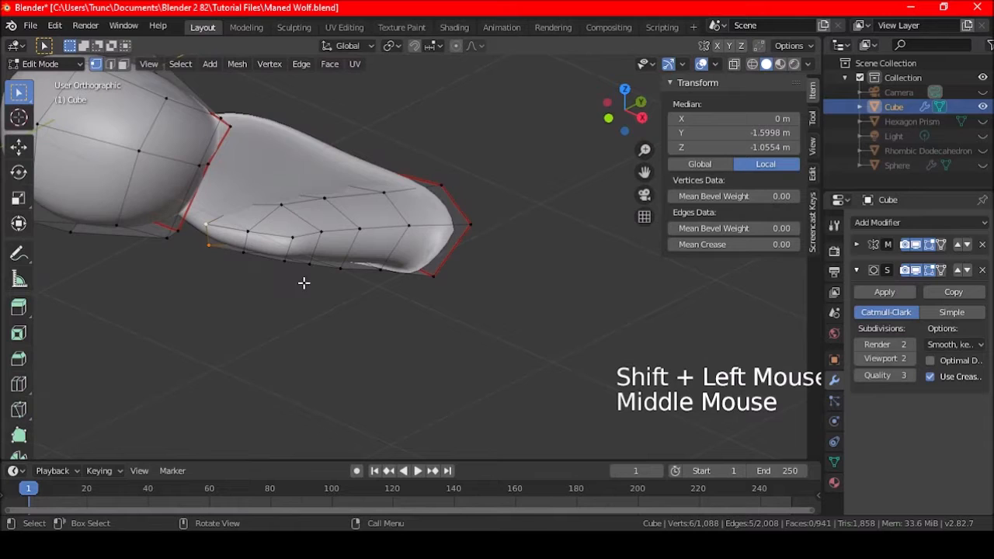
pyautogui.hotkey('ctrl', 'e')
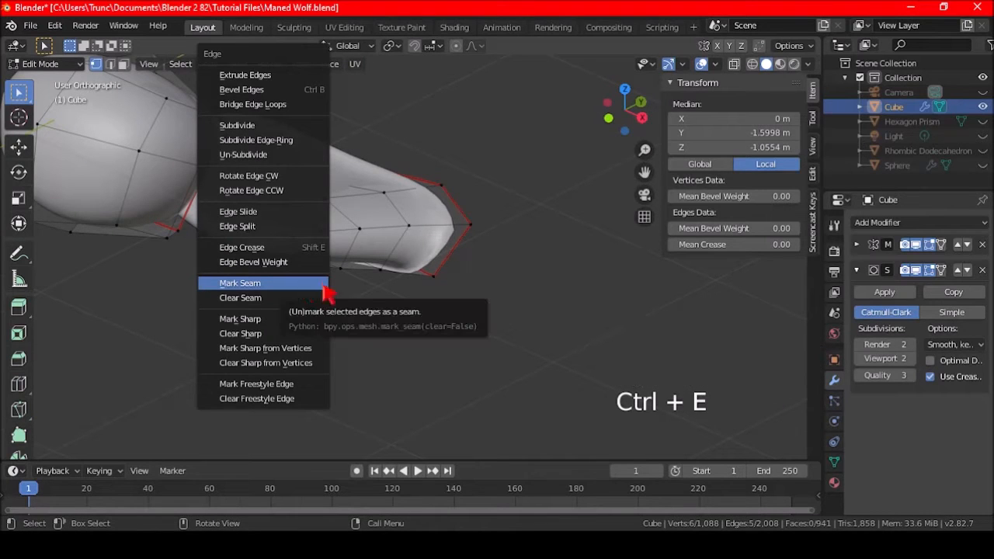
pyautogui.click(325, 287)
# Step: Restore the tongue centreline selection, mark its edges as a seam again and deselect everything
pyautogui.moveTo(479, 321); pyautogui.dragTo(396, 265, button='middle')
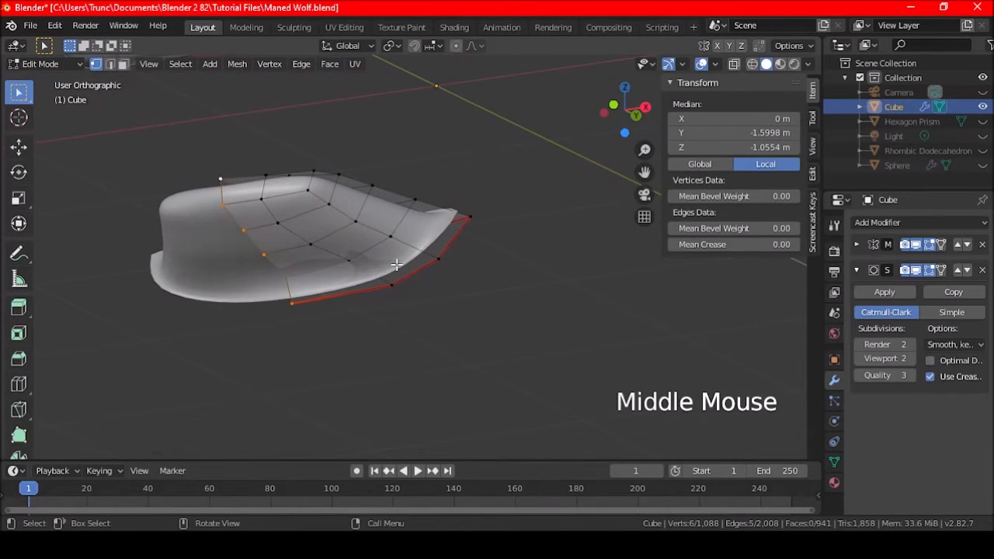
pyautogui.press('a')
pyautogui.press('a')
pyautogui.press('a')
pyautogui.hotkey('ctrl', 'z')
pyautogui.hotkey('ctrl', 'z')
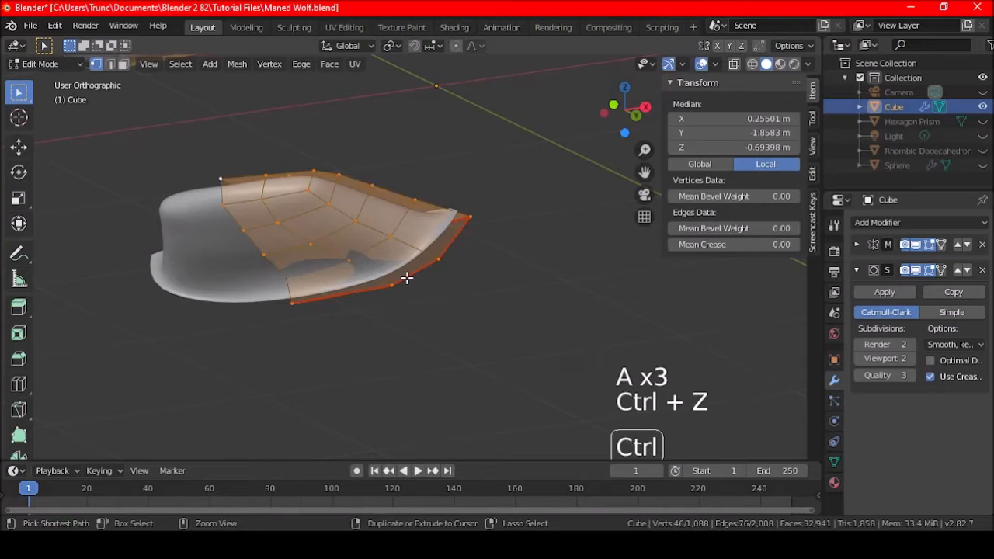
pyautogui.moveTo(381, 282); pyautogui.dragTo(288, 236, button='middle')
pyautogui.hotkey('ctrl', 'e')
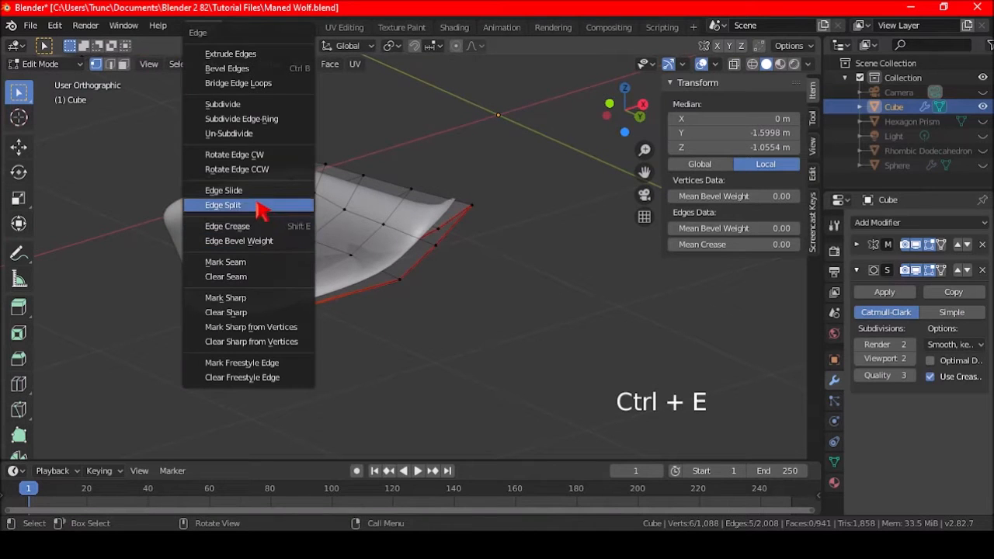
pyautogui.click(232, 261)
pyautogui.moveTo(256, 256)
pyautogui.mouseDown(button='middle')
pyautogui.moveTo(324, 215)
pyautogui.moveTo(346, 148)
pyautogui.moveTo(311, 249)
pyautogui.moveTo(263, 269)
pyautogui.mouseUp(button='middle')
pyautogui.press('a')
pyautogui.press('a')
pyautogui.press('a')
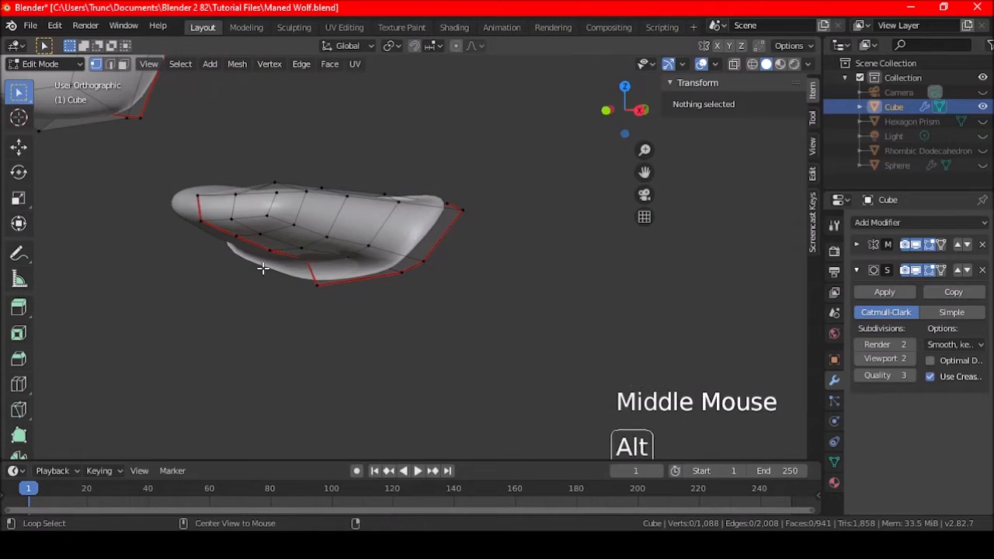
# Step: Undo the seam along the tongue's underside and its vertex selection, keeping the seam around the tongue's base
pyautogui.press('ctrl')
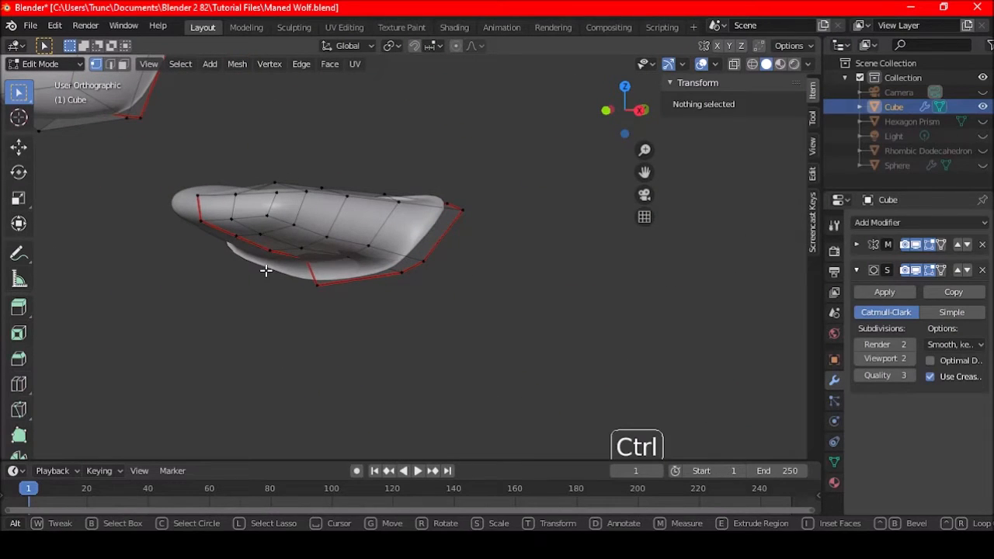
pyautogui.moveTo(346, 250); pyautogui.dragTo(371, 232, button='middle')
pyautogui.hotkey('ctrl', 'z')
pyautogui.hotkey('ctrl', 'z')
pyautogui.hotkey('ctrl', 'z')
pyautogui.hotkey('ctrl', 'z')
pyautogui.hotkey('ctrl', 'z')
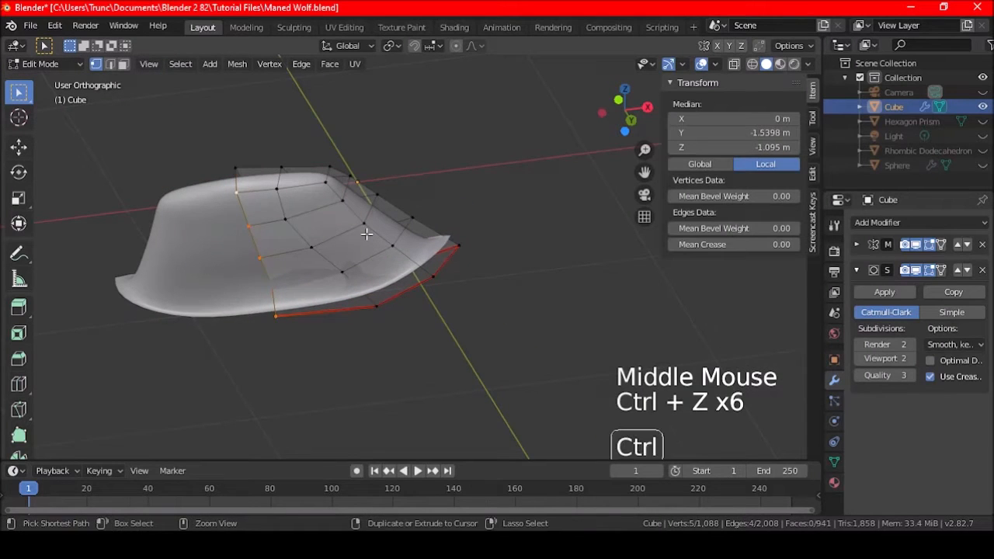
pyautogui.hotkey('ctrl', 'shift', 'z')
pyautogui.hotkey('ctrl', 'z')
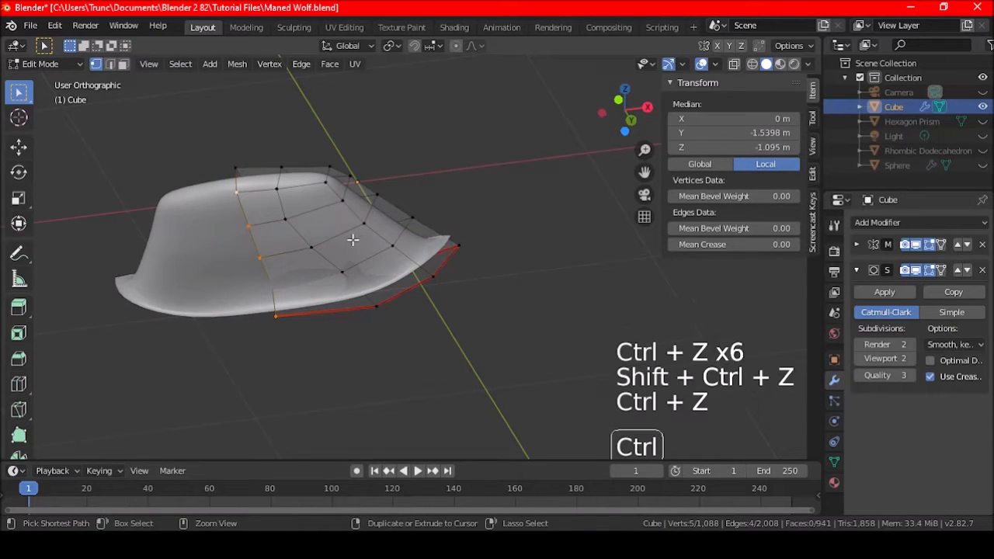
pyautogui.hotkey('ctrl', 'z')
pyautogui.hotkey('ctrl', 'z')
pyautogui.hotkey('ctrl', 'z')
pyautogui.hotkey('ctrl', 'z')
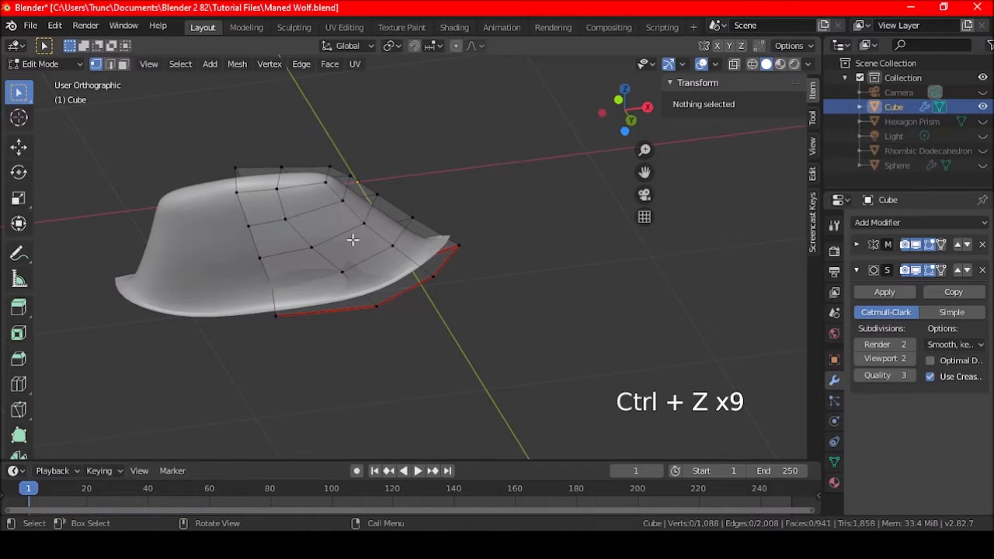
# Step: Reveal all hidden geometry of the head and deselect everything
pyautogui.scroll(-2, 352, 240)
pyautogui.moveTo(355, 238)
pyautogui.mouseDown(button='middle')
pyautogui.moveTo(355, 288)
pyautogui.moveTo(295, 340)
pyautogui.moveTo(217, 321)
pyautogui.moveTo(230, 311)
pyautogui.moveTo(215, 285)
pyautogui.moveTo(393, 236)
pyautogui.moveTo(360, 249)
pyautogui.mouseUp(button='middle')
pyautogui.hotkey('alt', 'h')
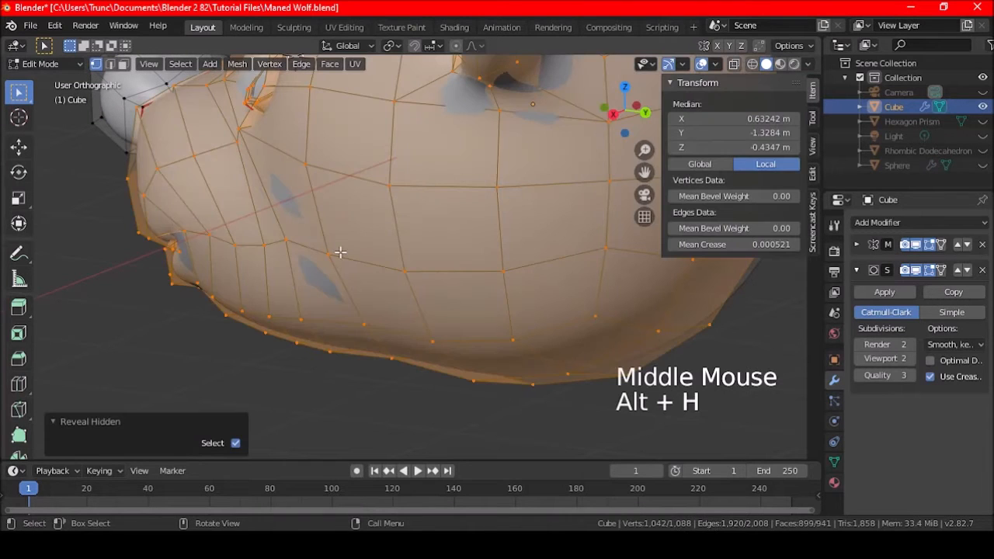
pyautogui.press('a')
pyautogui.press('a')
pyautogui.press('a')
# Step: Select the horizontal edges on the side of the head from below the ear to the back centreline and mark them as a seam
pyautogui.scroll(-3, 248, 271)
pyautogui.moveTo(248, 271); pyautogui.dragTo(318, 297, button='middle')
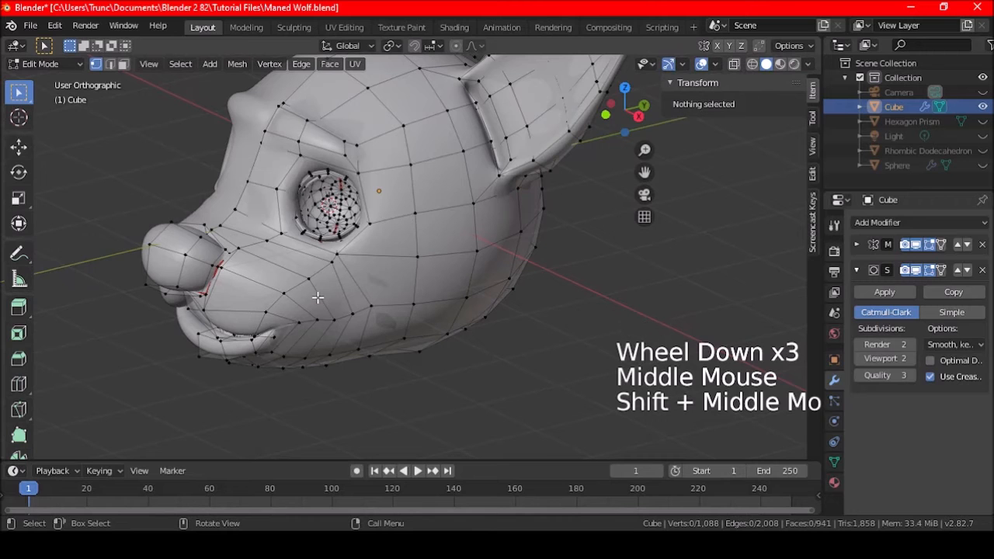
pyautogui.keyDown('shift'); pyautogui.moveTo(434, 264); pyautogui.dragTo(344, 321, button='middle'); pyautogui.keyUp('shift')
pyautogui.moveTo(399, 277); pyautogui.dragTo(332, 354, button='middle')
pyautogui.keyDown('alt'); pyautogui.keyDown('shift'); pyautogui.click(345, 281); pyautogui.keyUp('shift'); pyautogui.keyUp('alt')
pyautogui.scroll(4, 261, 294)
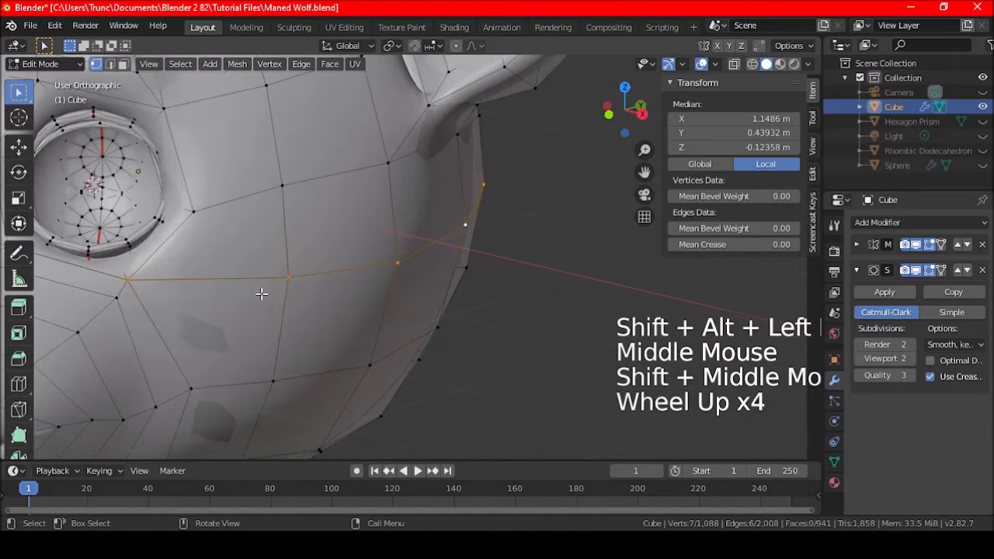
pyautogui.keyDown('shift'); pyautogui.click(141, 277); pyautogui.keyUp('shift')
pyautogui.scroll(-2, 308, 279)
pyautogui.moveTo(322, 284); pyautogui.dragTo(272, 255, button='middle')
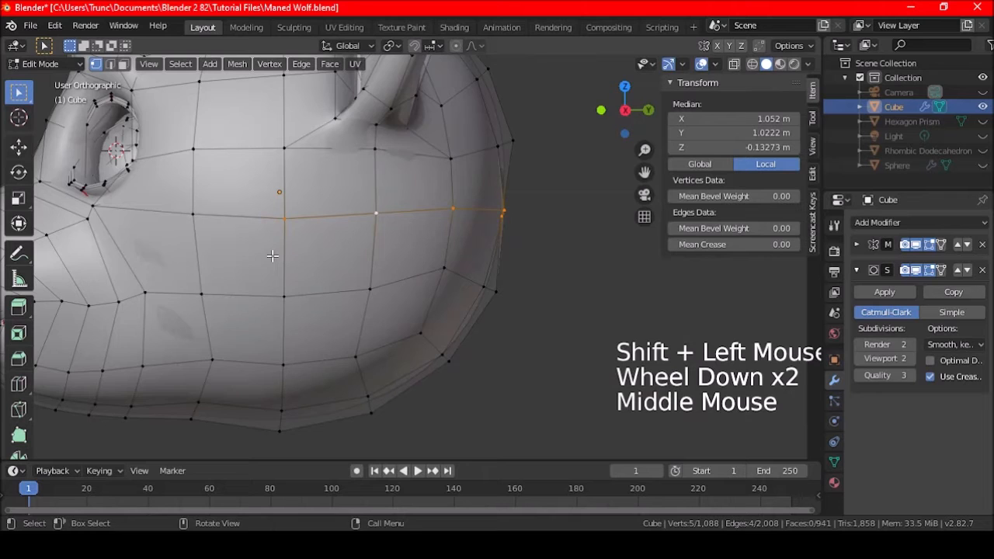
pyautogui.moveTo(383, 257); pyautogui.dragTo(299, 258, button='middle')
pyautogui.hotkey('ctrl', 'e')
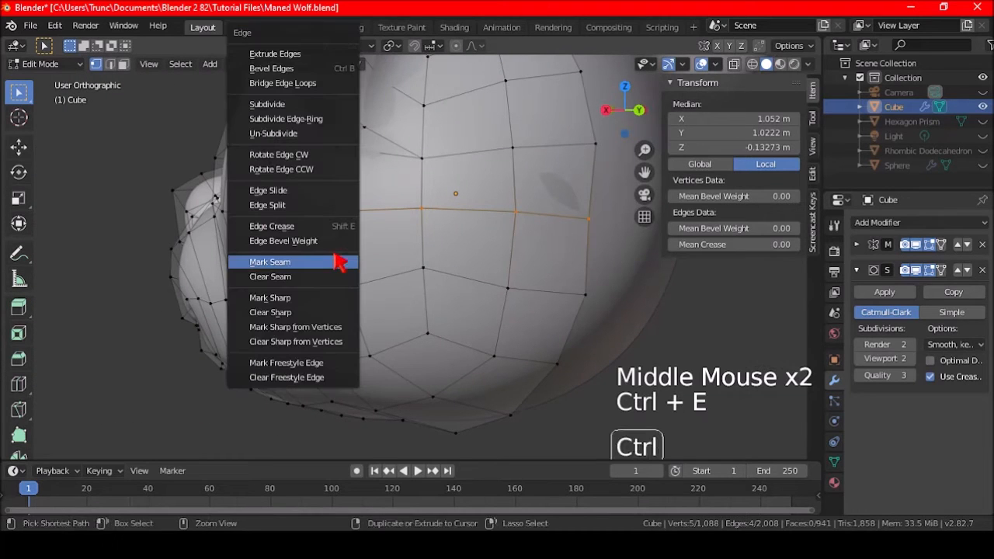
pyautogui.click(329, 266)
# Step: Move the centreline vertex at the back of the head about 0.026 m outward in Y in left view, and deselect everything
pyautogui.keyDown('shift'); pyautogui.moveTo(507, 228); pyautogui.dragTo(302, 237, button='middle'); pyautogui.keyUp('shift')
pyautogui.click(481, 241)
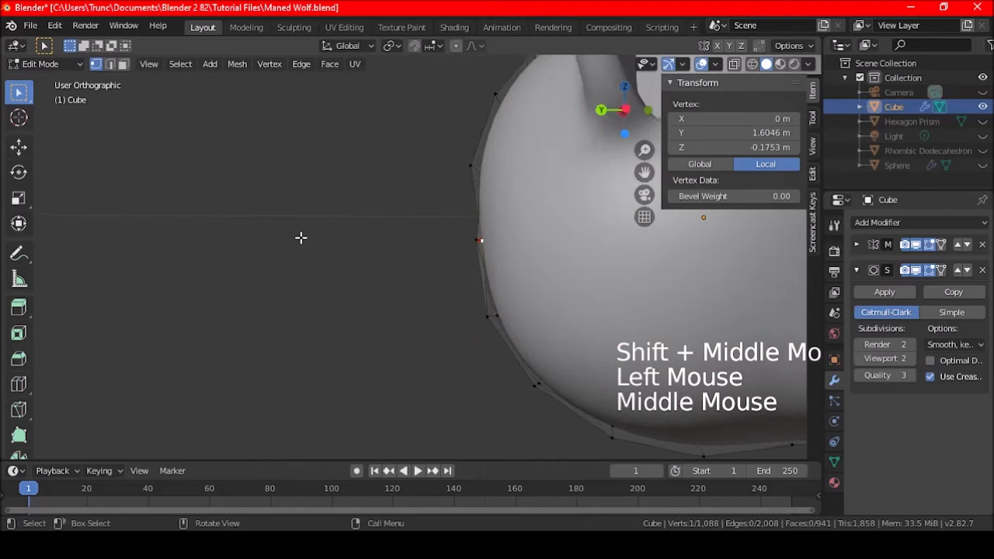
pyautogui.press('ctrl+KP_3')
pyautogui.press('g')
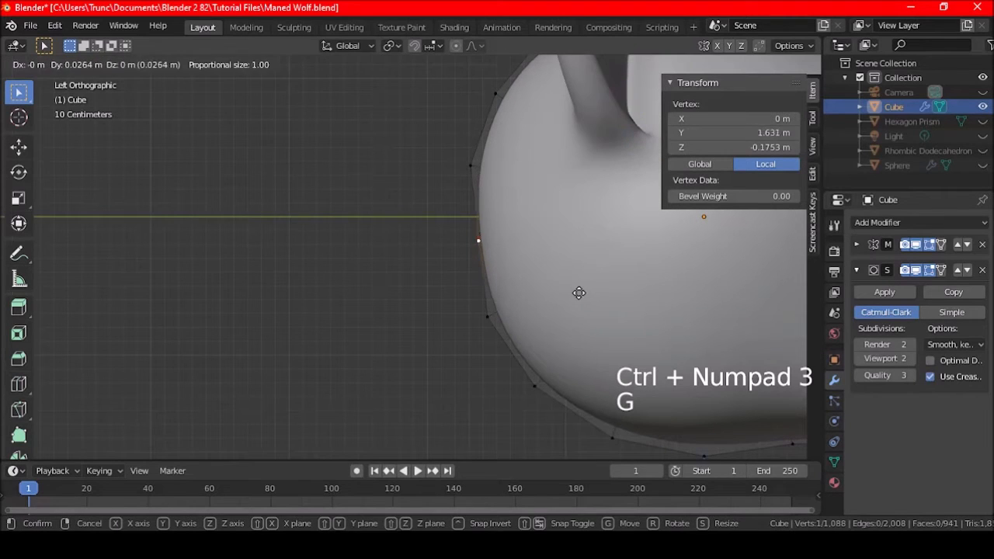
pyautogui.click(569, 294)
pyautogui.moveTo(401, 260); pyautogui.dragTo(451, 257, button='middle')
pyautogui.press('a')
pyautogui.press('a')
pyautogui.press('a')
pyautogui.scroll(-2, 423, 261)
pyautogui.moveTo(298, 324); pyautogui.dragTo(381, 284, button='middle')
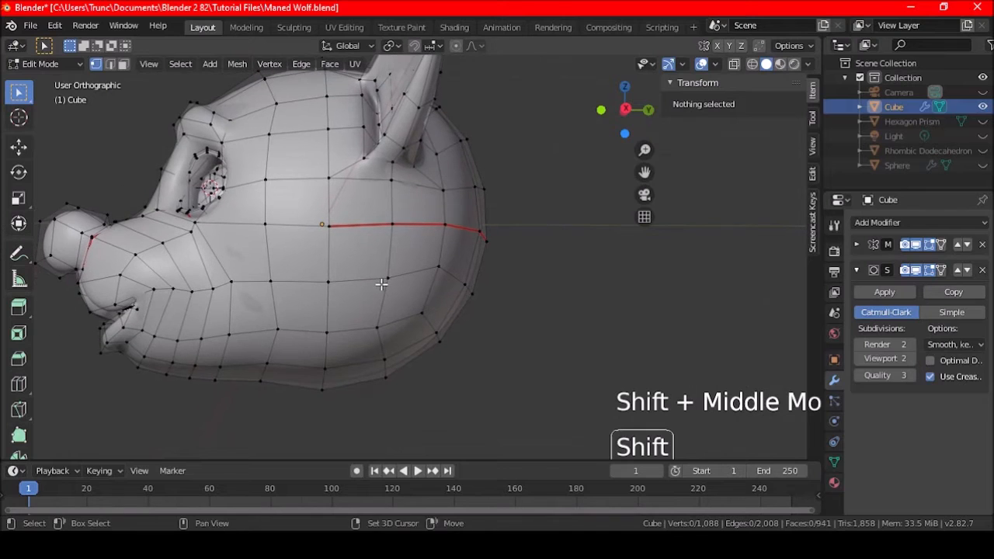
pyautogui.keyDown('alt'); pyautogui.keyDown('shift'); pyautogui.click(326, 253); pyautogui.keyUp('shift'); pyautogui.keyUp('alt')
pyautogui.keyDown('shift'); pyautogui.moveTo(380, 192); pyautogui.dragTo(403, 231, button='middle'); pyautogui.keyUp('shift')
pyautogui.moveTo(351, 257); pyautogui.dragTo(419, 300, button='middle')
pyautogui.keyDown('shift'); pyautogui.moveTo(388, 225); pyautogui.dragTo(419, 284, button='middle'); pyautogui.keyUp('shift')
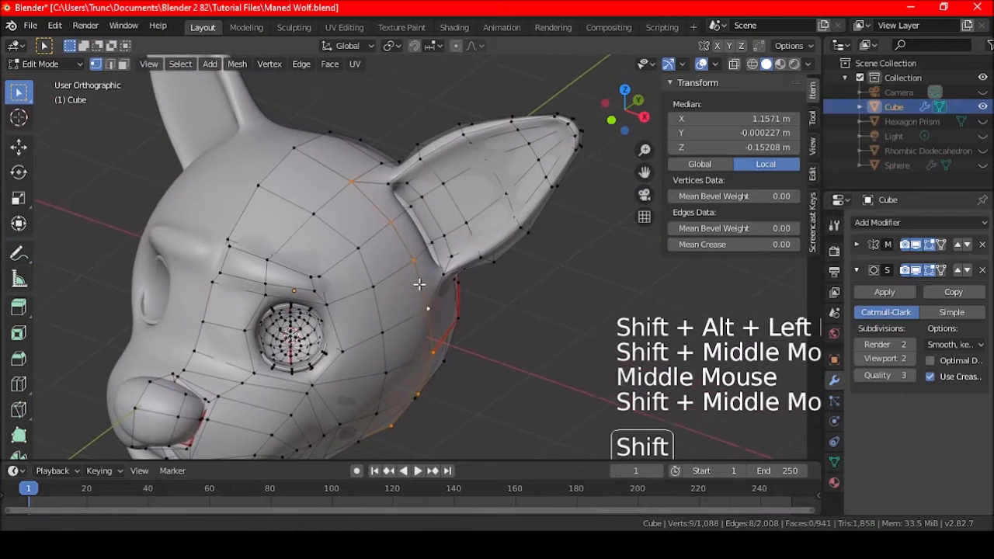
pyautogui.keyDown('shift'); pyautogui.click(296, 151); pyautogui.keyUp('shift')
pyautogui.moveTo(377, 194); pyautogui.dragTo(232, 166, button='middle')
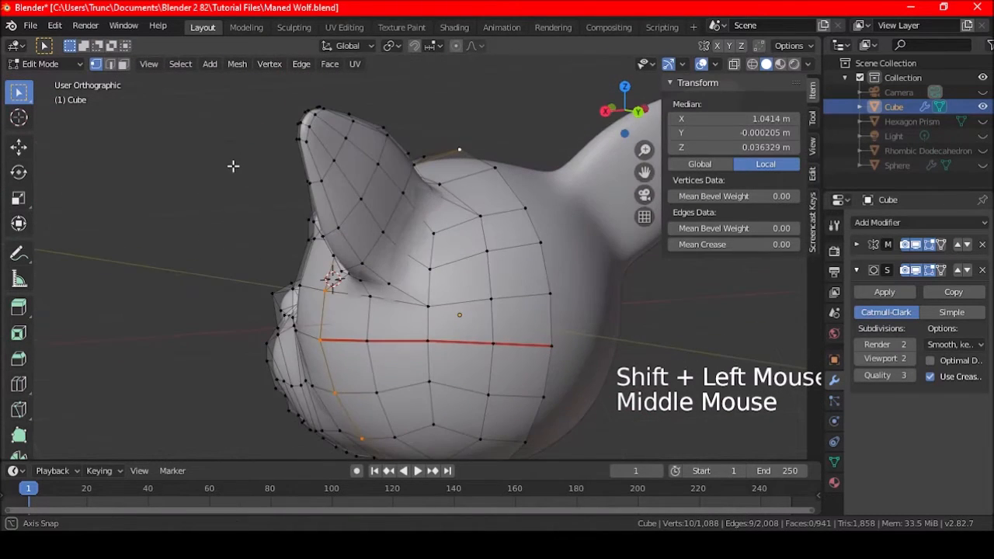
pyautogui.keyDown('shift'); pyautogui.click(505, 169); pyautogui.keyUp('shift')
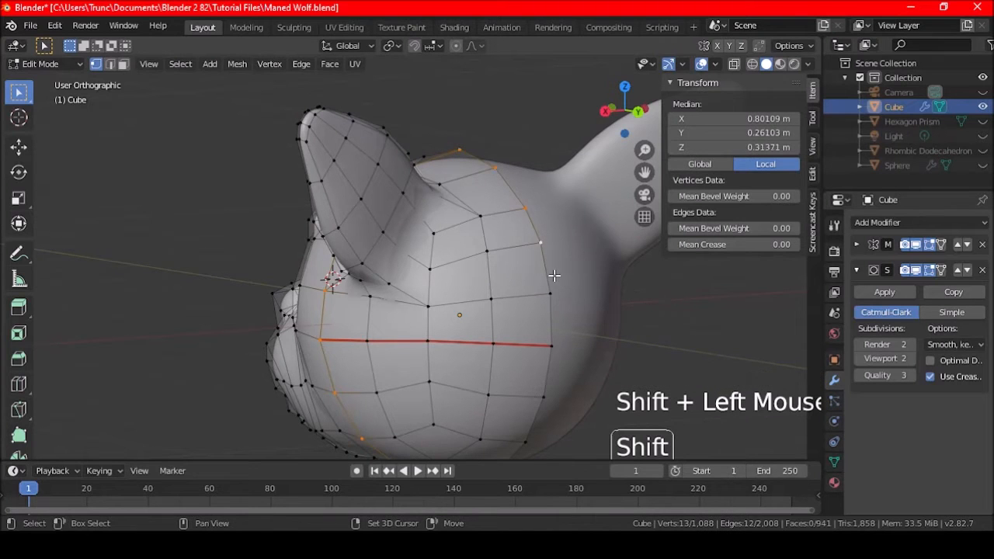
pyautogui.keyDown('shift'); pyautogui.moveTo(441, 343); pyautogui.dragTo(432, 201, button='middle'); pyautogui.keyUp('shift')
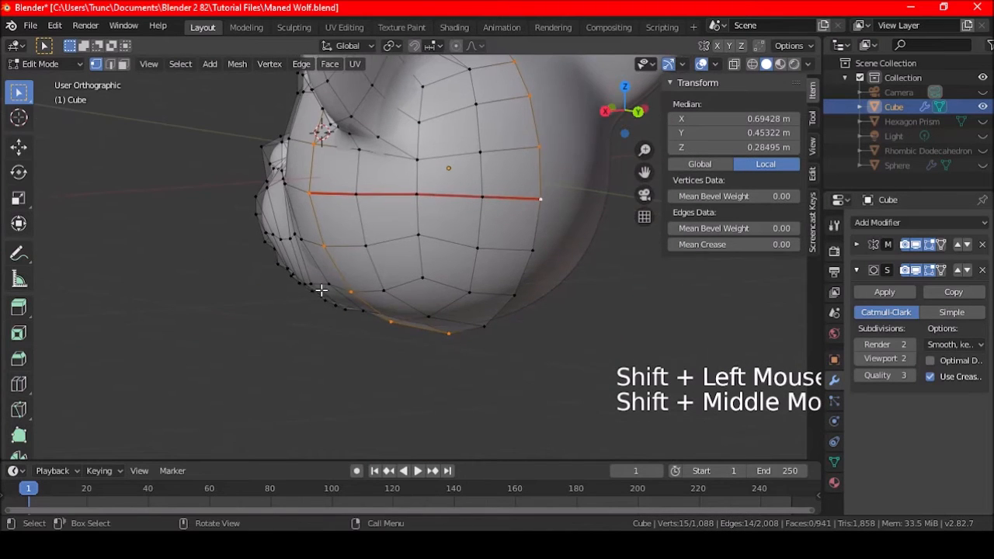
pyautogui.moveTo(322, 290); pyautogui.dragTo(479, 273, button='middle')
pyautogui.scroll(-2, 479, 272)
pyautogui.keyDown('shift'); pyautogui.moveTo(437, 222); pyautogui.dragTo(408, 268, button='middle'); pyautogui.keyUp('shift')
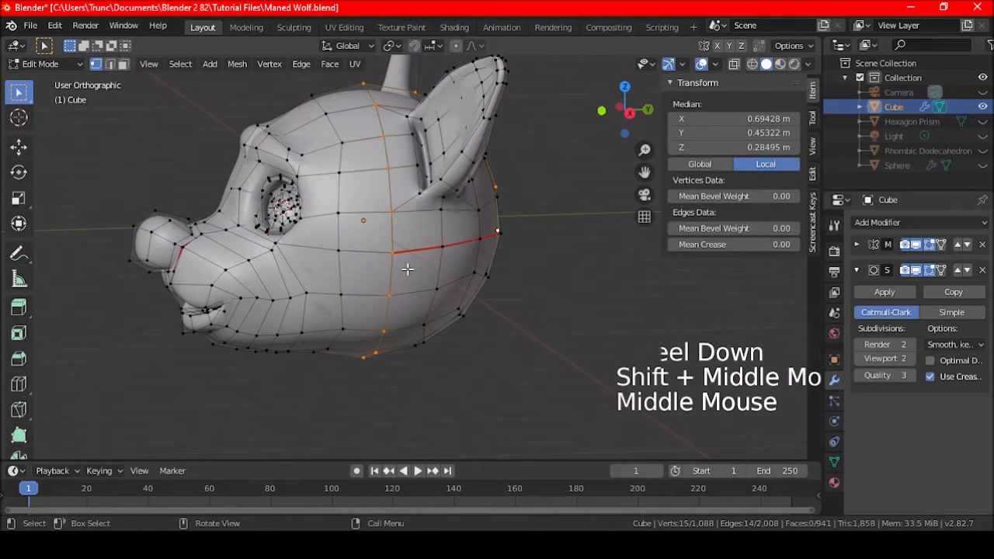
pyautogui.press('a')
pyautogui.press('a')
pyautogui.press('a')
# Step: Select the vertical edge loop around the head between the eye and ear, mark it as a seam, and deselect everything
pyautogui.keyDown('alt'); pyautogui.keyDown('shift'); pyautogui.click(347, 234); pyautogui.keyUp('shift'); pyautogui.keyUp('alt')
pyautogui.moveTo(347, 234); pyautogui.dragTo(397, 310, button='middle')
pyautogui.keyDown('shift'); pyautogui.click(387, 207); pyautogui.keyUp('shift')
pyautogui.hotkey('ctrl', 'e')
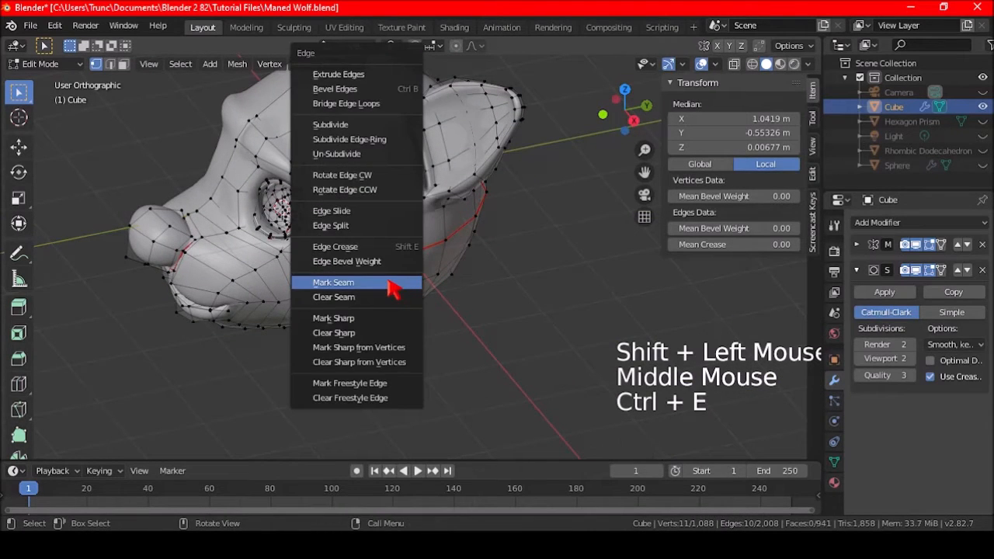
pyautogui.click(392, 286)
pyautogui.press('a')
pyautogui.press('a')
pyautogui.press('a')
pyautogui.moveTo(410, 284); pyautogui.dragTo(370, 207, button='middle')
pyautogui.click(481, 294)
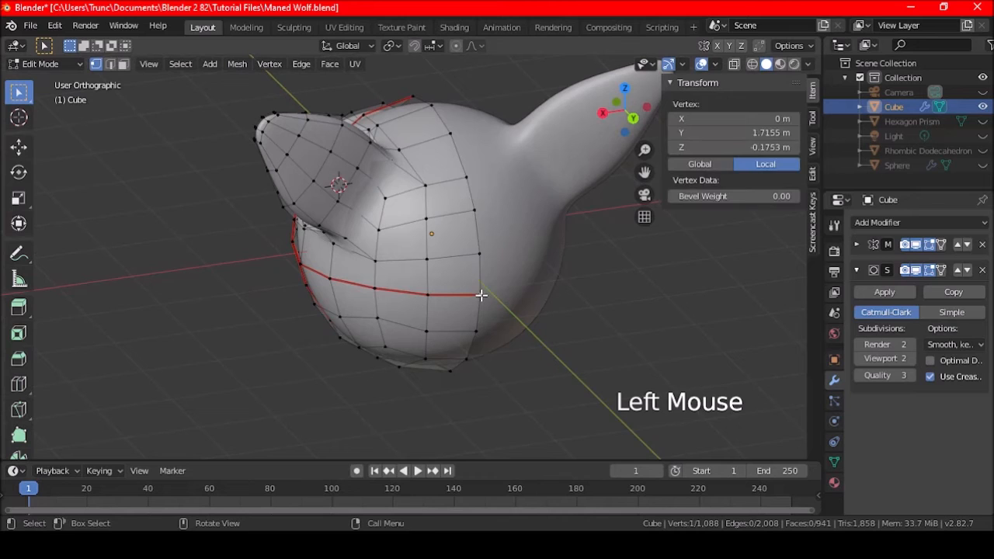
pyautogui.keyDown('shift'); pyautogui.click(479, 253); pyautogui.keyUp('shift')
pyautogui.hotkey('ctrl', 'z')
pyautogui.hotkey('ctrl', 'z')
pyautogui.hotkey('ctrl', 'z')
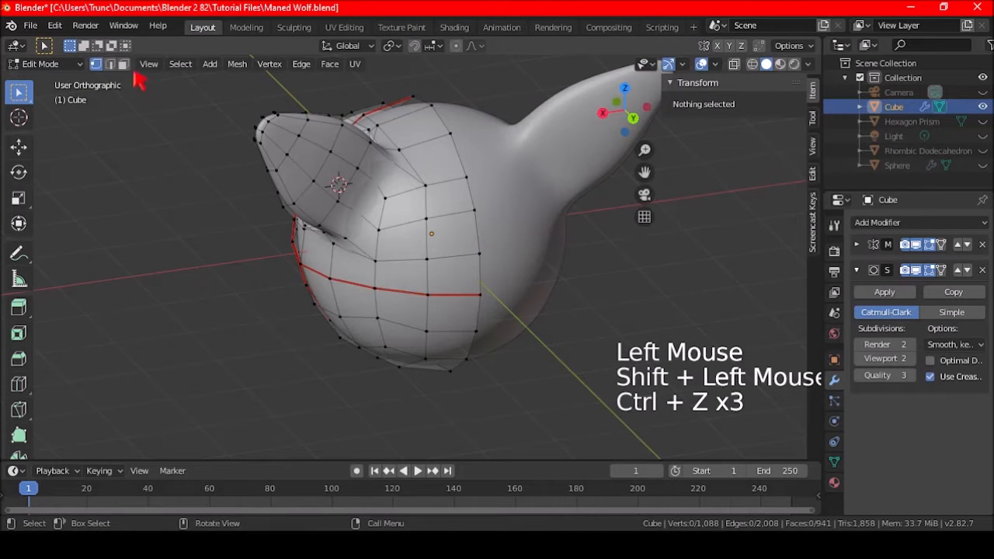
# Step: Mark a seam along the centreline from the horizontal seam at the back of the head up to the vertical seam on top
pyautogui.click(110, 64)
pyautogui.click(481, 278)
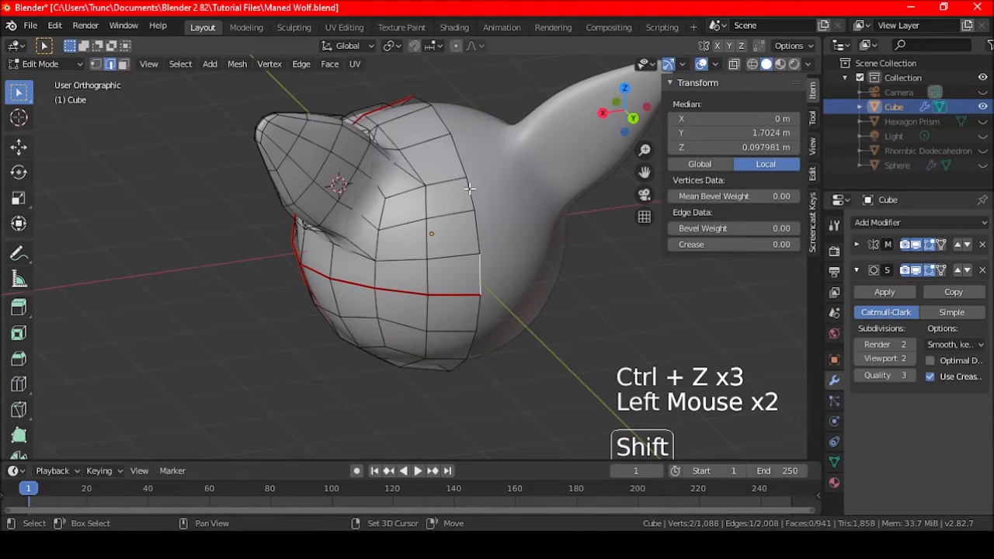
pyautogui.keyDown('shift'); pyautogui.click(471, 189); pyautogui.keyUp('shift')
pyautogui.moveTo(410, 152); pyautogui.dragTo(434, 198, button='middle')
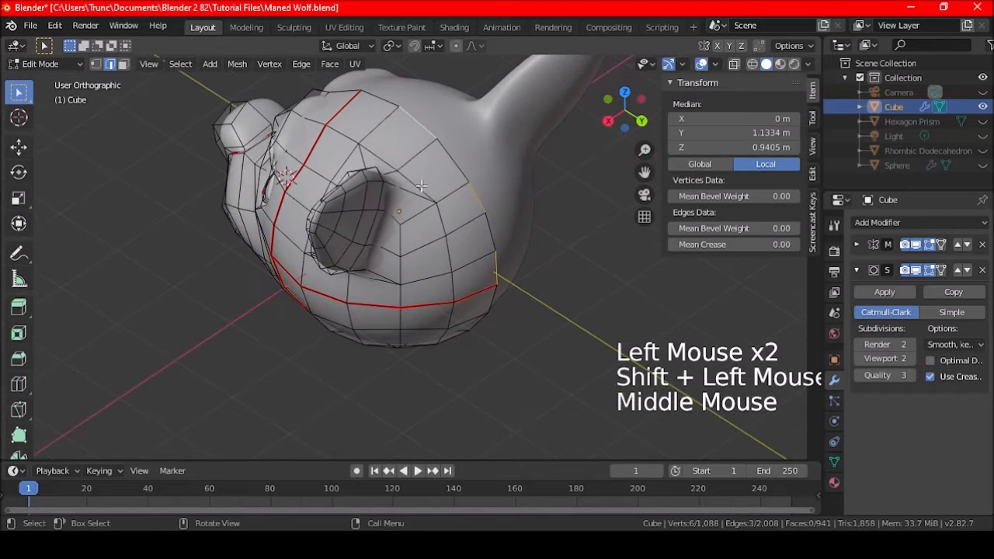
pyautogui.click(95, 64)
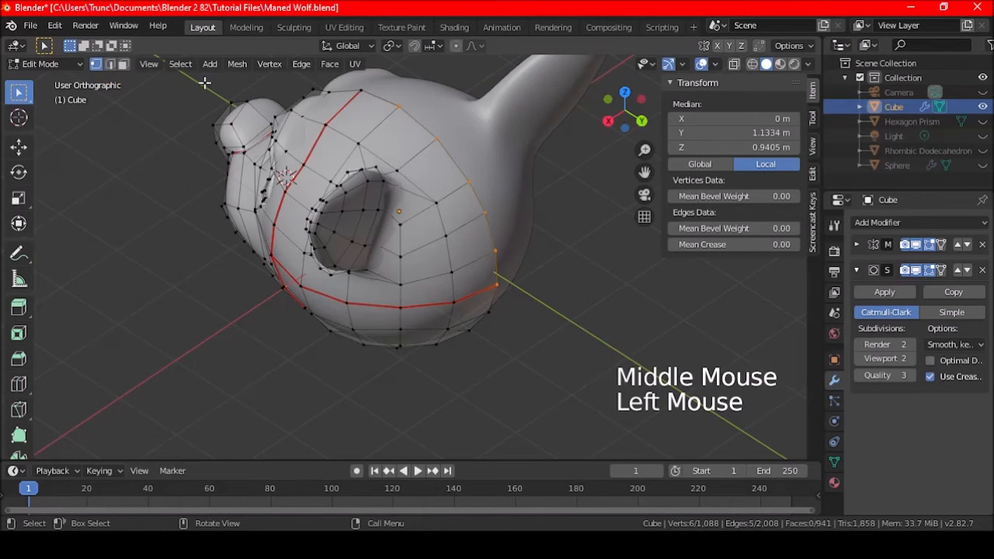
pyautogui.keyDown('shift'); pyautogui.click(363, 92); pyautogui.keyUp('shift')
pyautogui.moveTo(363, 92); pyautogui.dragTo(458, 184, button='middle')
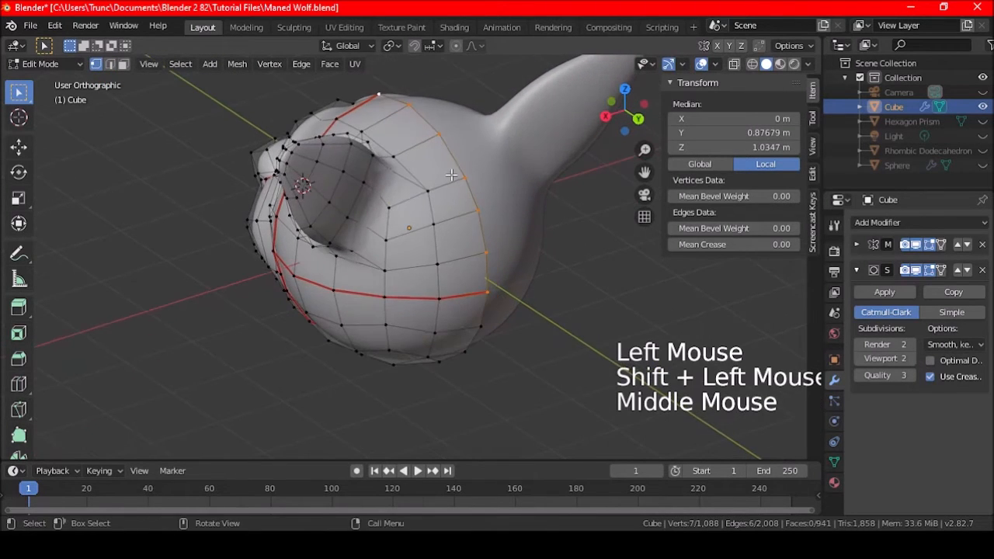
pyautogui.hotkey('ctrl', 'e')
pyautogui.click(422, 261)
pyautogui.press('a')
pyautogui.press('a')
pyautogui.press('a')
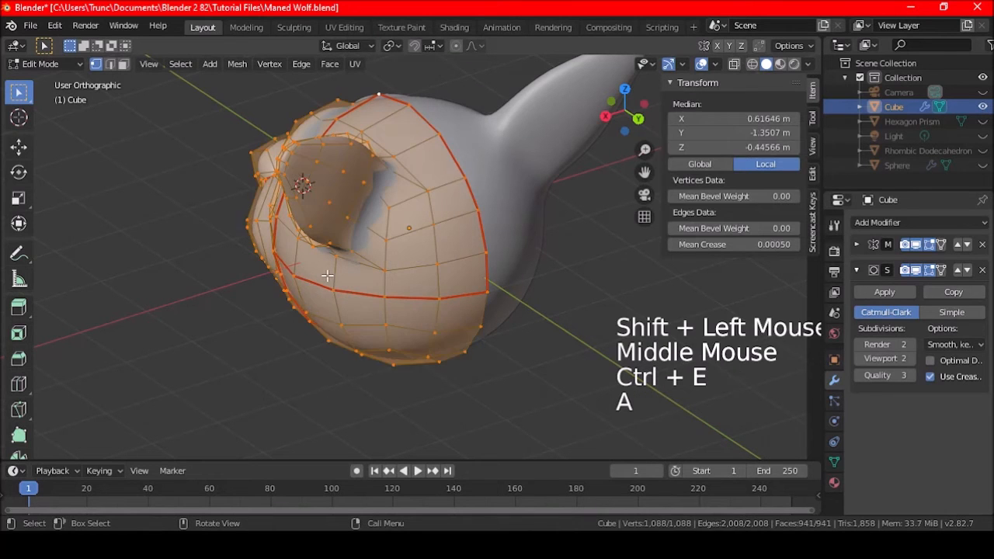
# Step: Select the edges along the ear's outer rim and its connections to the neighbouring head seams, mark them as a seam, and deselect everything
pyautogui.moveTo(282, 264); pyautogui.dragTo(436, 220, button='middle')
pyautogui.scroll(2, 470, 223)
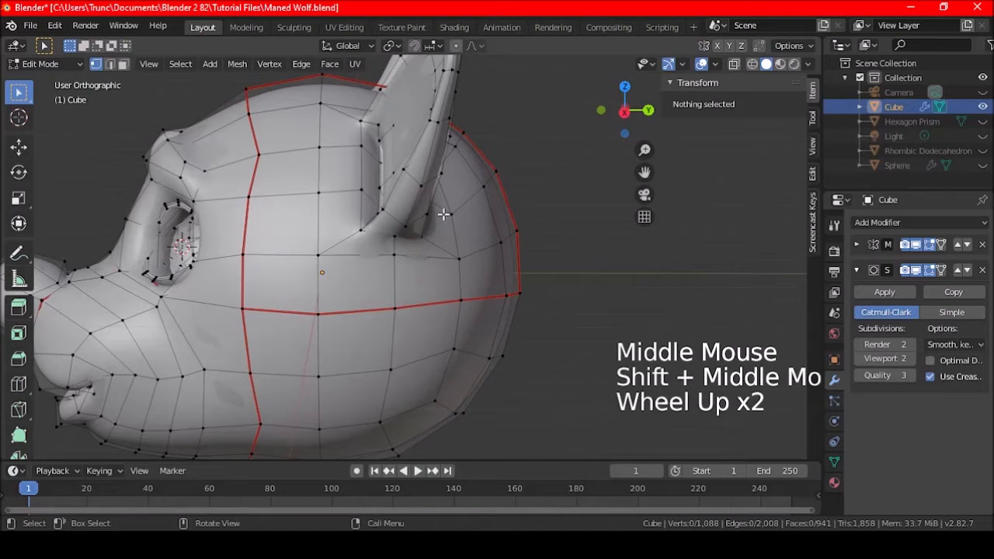
pyautogui.keyDown('alt'); pyautogui.keyDown('shift'); pyautogui.click(405, 233); pyautogui.keyUp('shift'); pyautogui.keyUp('alt')
pyautogui.scroll(-2, 449, 306)
pyautogui.keyDown('shift'); pyautogui.moveTo(448, 307); pyautogui.dragTo(455, 299, button='middle'); pyautogui.keyUp('shift')
pyautogui.moveTo(454, 299); pyautogui.dragTo(451, 275, button='middle')
pyautogui.press('c')
pyautogui.moveTo(396, 291)
pyautogui.mouseDown()
pyautogui.moveTo(402, 361)
pyautogui.moveTo(445, 349)
pyautogui.mouseUp()
pyautogui.rightClick(446, 349)
pyautogui.moveTo(445, 349)
pyautogui.mouseDown(button='middle')
pyautogui.moveTo(412, 321)
pyautogui.moveTo(352, 343)
pyautogui.moveTo(437, 275)
pyautogui.moveTo(494, 204)
pyautogui.mouseUp(button='middle')
pyautogui.hotkey('ctrl', 'e')
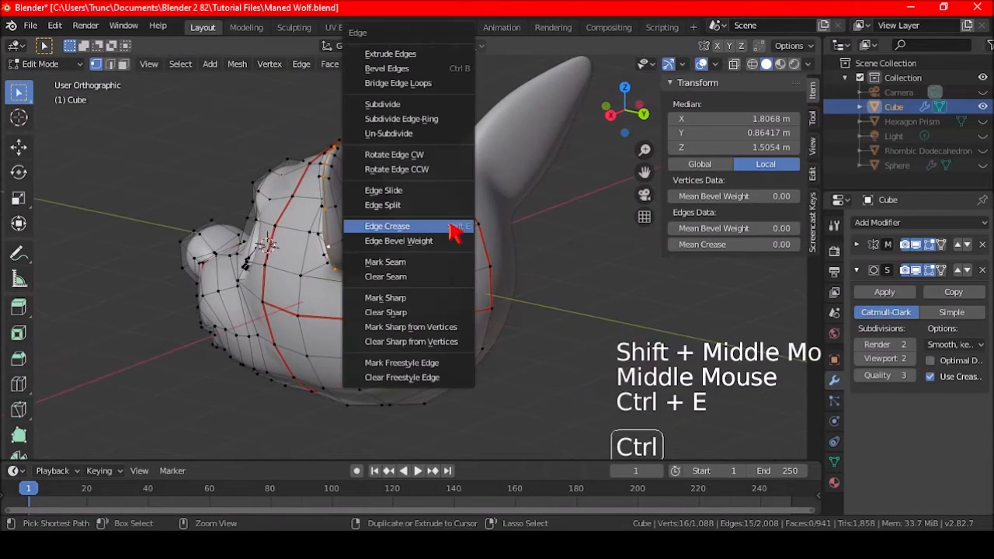
pyautogui.click(408, 263)
pyautogui.press('a')
pyautogui.press('a')
pyautogui.press('a')
# Step: Check the marked seams around the head and ear, return to object mode, and deselect everything
pyautogui.moveTo(408, 262); pyautogui.dragTo(431, 274, button='middle')
pyautogui.keyDown('shift'); pyautogui.moveTo(388, 339); pyautogui.dragTo(473, 246, button='middle'); pyautogui.keyUp('shift')
pyautogui.scroll(3, 314, 292)
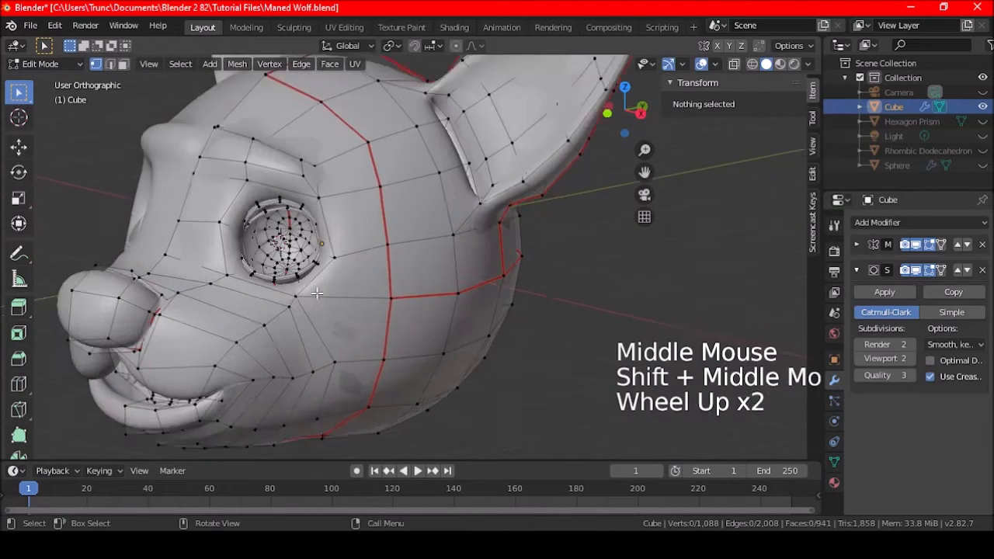
pyautogui.scroll(-3, 312, 291)
pyautogui.keyDown('shift'); pyautogui.moveTo(347, 283); pyautogui.dragTo(488, 275, button='middle'); pyautogui.keyUp('shift')
pyautogui.scroll(-1, 381, 274)
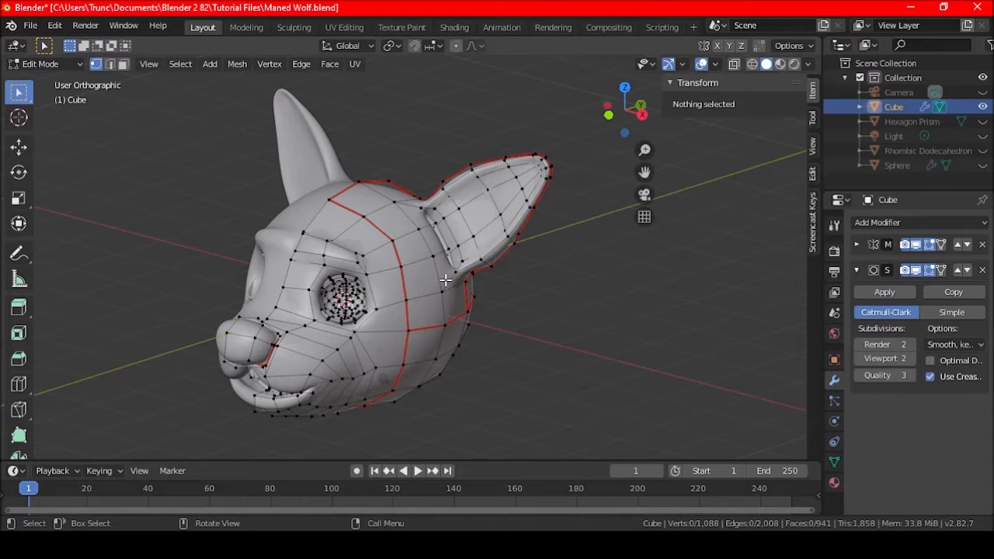
pyautogui.press('Tab')
pyautogui.press('a')
pyautogui.press('a')
pyautogui.press('a')
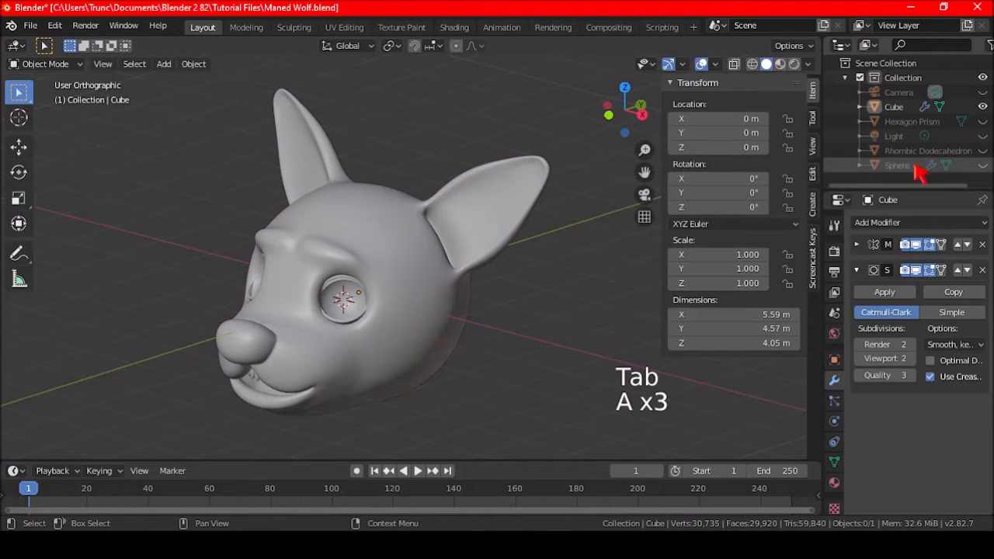
# Step: Unhide the Sphere eyeballs, deselect everything, and save the file
pyautogui.click(983, 166)
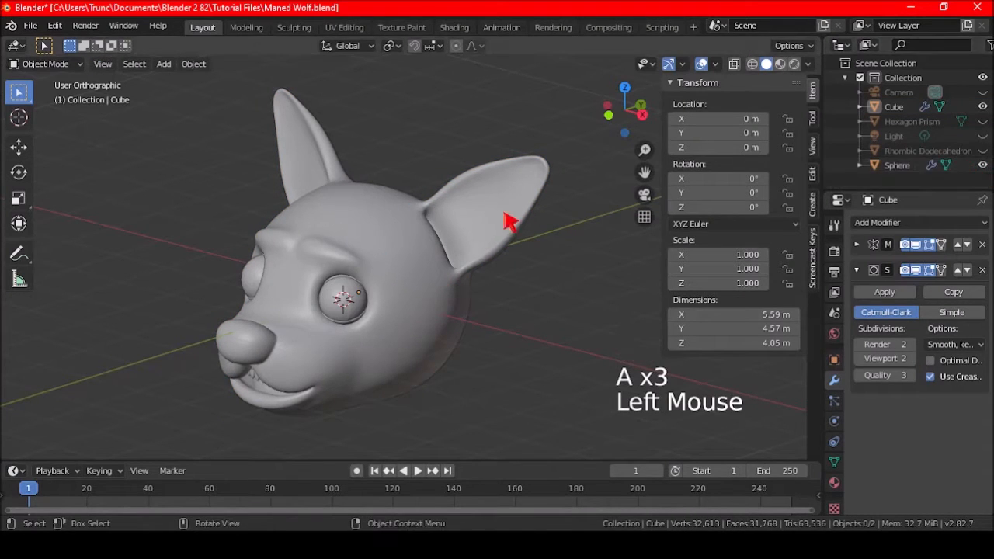
pyautogui.click(415, 240)
pyautogui.moveTo(417, 252); pyautogui.dragTo(413, 275, button='middle')
pyautogui.press('a')
pyautogui.press('a')
pyautogui.press('a')
pyautogui.hotkey('ctrl', 's')
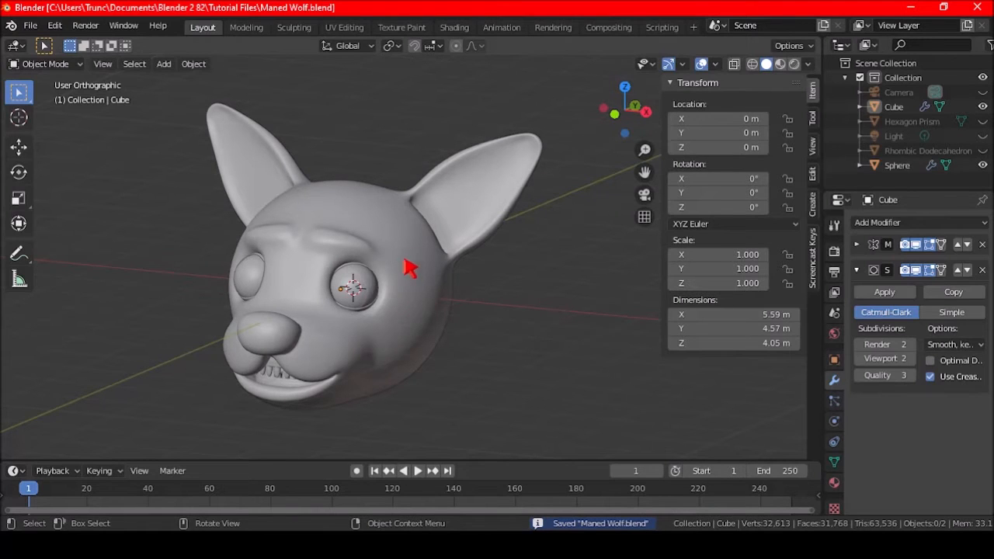
# Step: Rename the head object and its mesh data to Maned Wolf
pyautogui.click(411, 280)
pyautogui.click(834, 359)
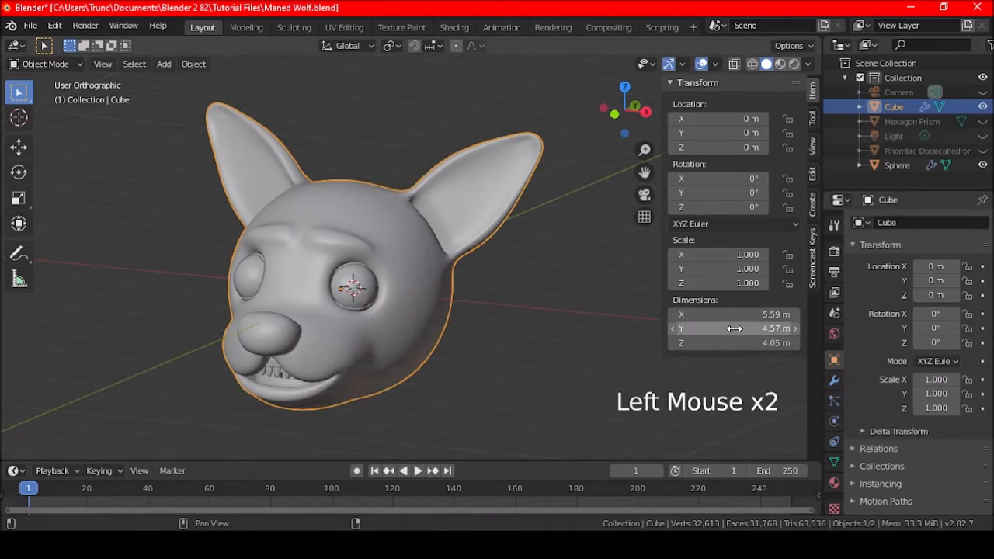
pyautogui.click(918, 223)
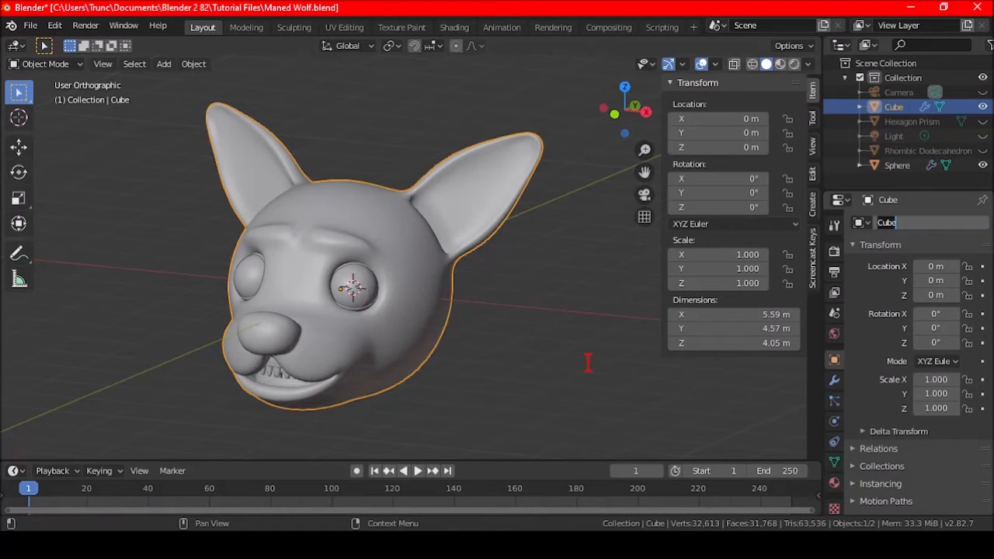
pyautogui.write('Maned Wolf')
pyautogui.press('Return')
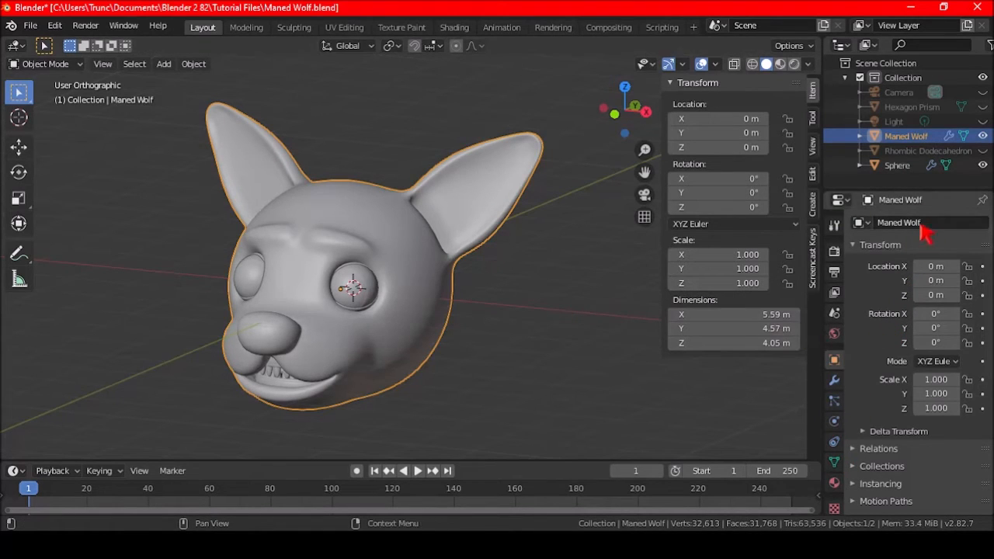
pyautogui.click(834, 462)
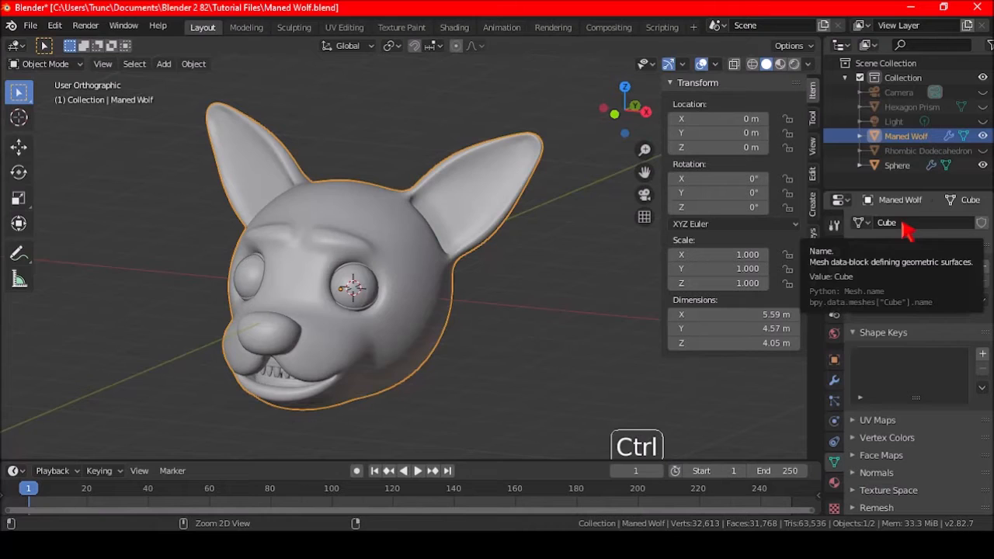
pyautogui.write('Maned Wolf')
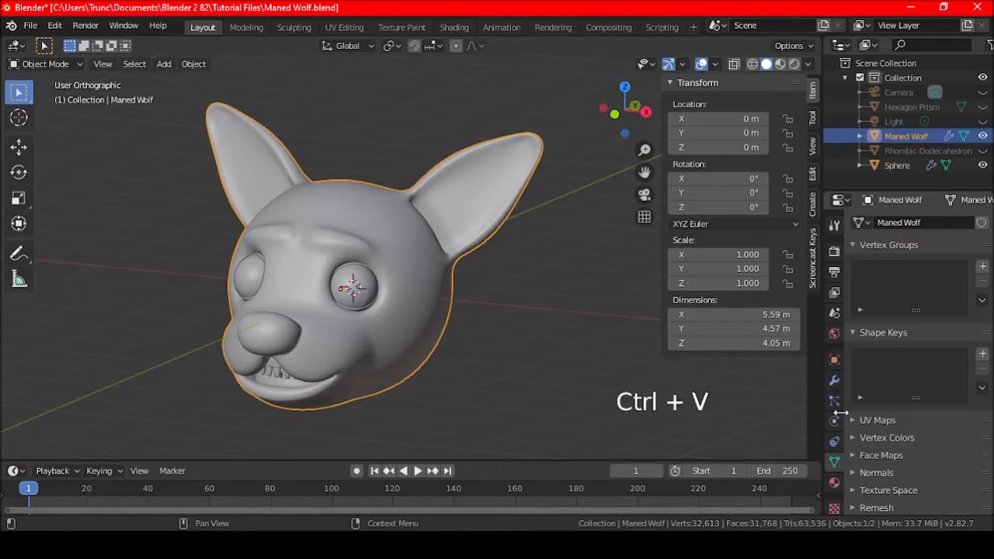
# Step: Rename the eyeball object and its mesh data to Maned Wolf Eyeball
pyautogui.click(360, 289)
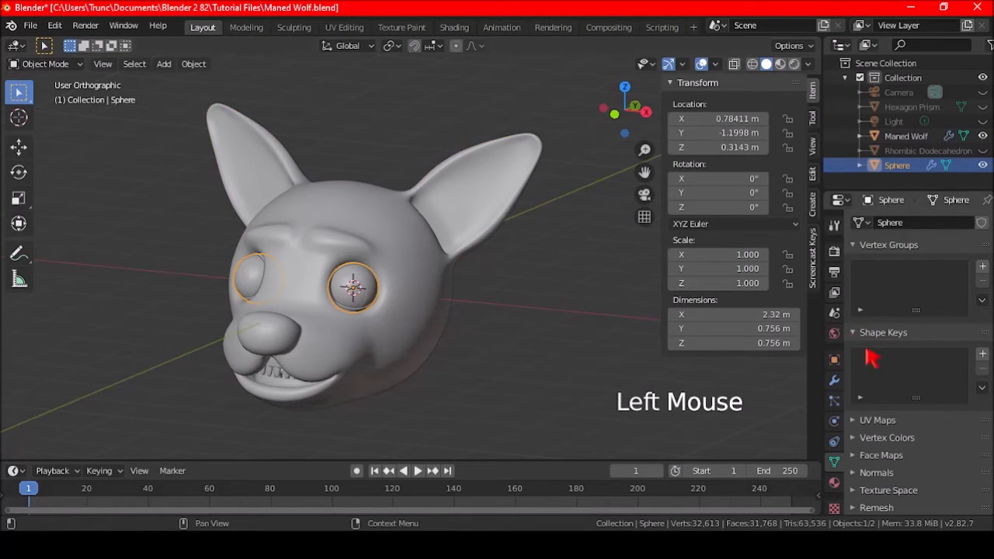
pyautogui.click(833, 359)
pyautogui.click(904, 224)
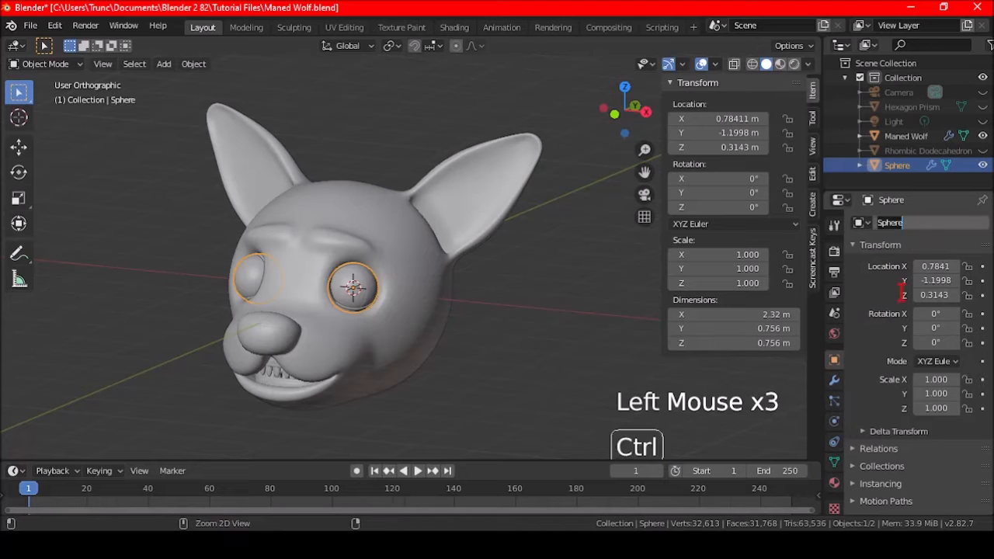
pyautogui.write('Maned Wolf')
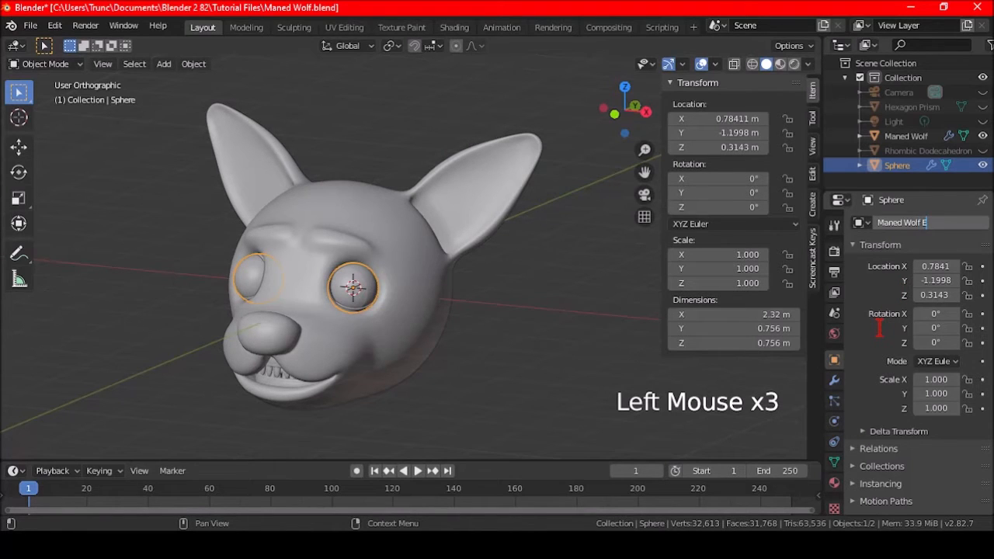
pyautogui.write('Eyeba')
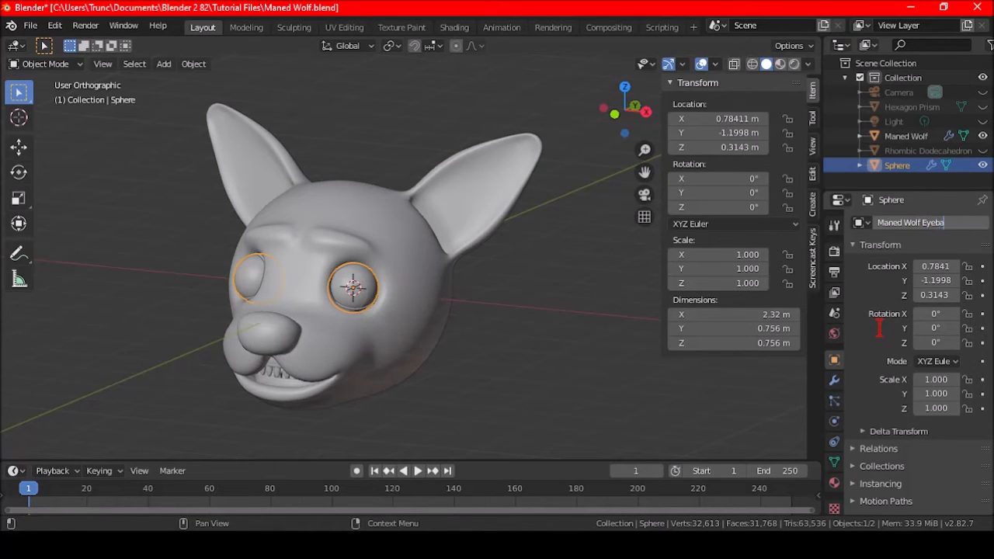
pyautogui.write('ll')
pyautogui.press('Return')
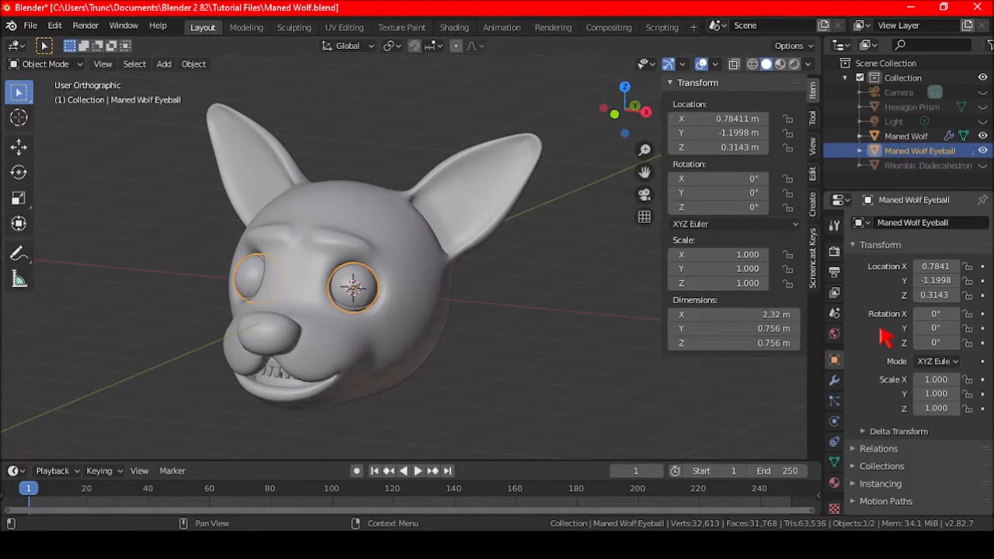
pyautogui.click(834, 460)
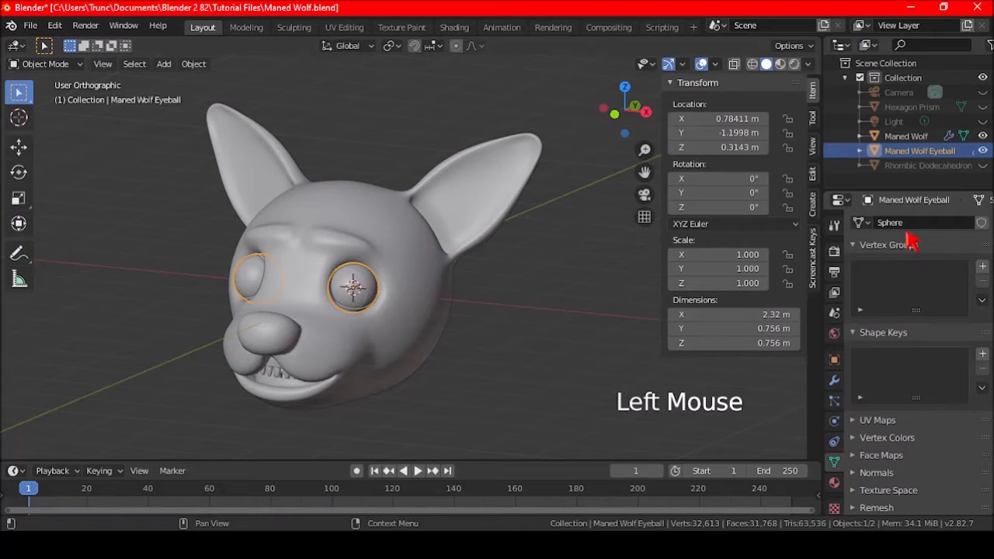
pyautogui.write('Maned Wolf Eyeball')
pyautogui.click(834, 360)
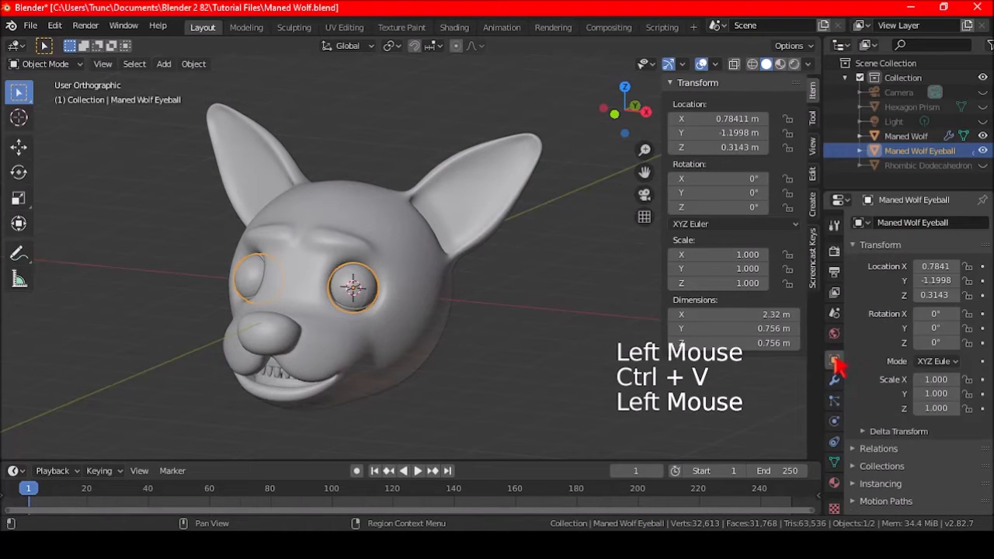
# Step: Deselect all objects and save the file with the new names
pyautogui.press('a')
pyautogui.press('a')
pyautogui.press('a')
pyautogui.keyDown('shift'); pyautogui.moveTo(411, 339); pyautogui.dragTo(470, 299, button='middle'); pyautogui.keyUp('shift')
pyautogui.scroll(1, 458, 308)
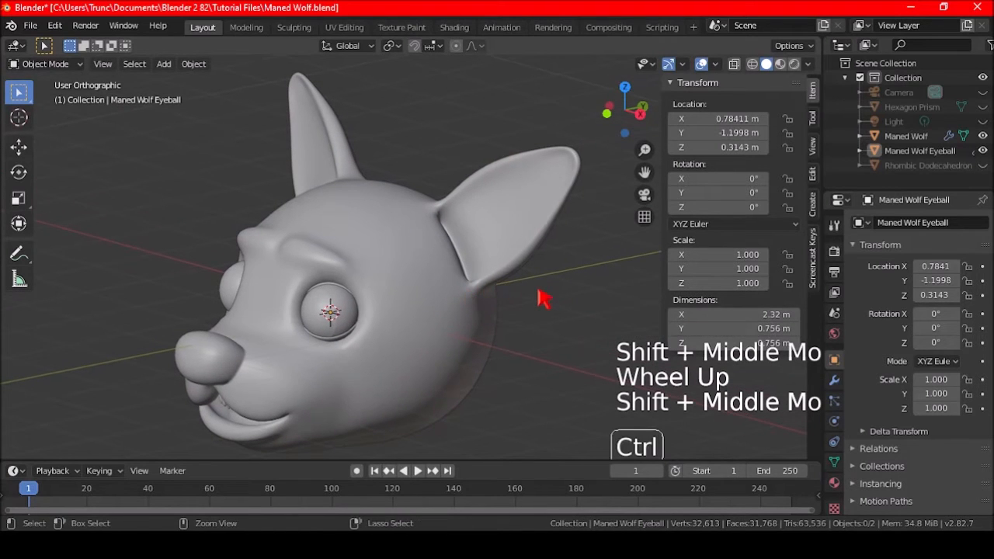
pyautogui.hotkey('ctrl', 's')
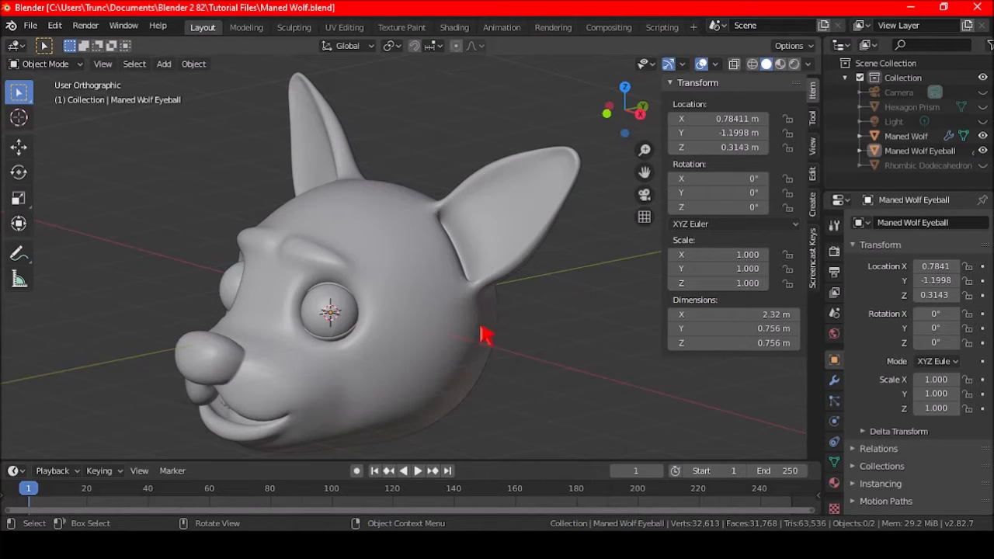
# Step: Select the eight faces on the lower back underside of the head mesh in face select mode
pyautogui.click(449, 343)
pyautogui.moveTo(449, 343); pyautogui.dragTo(445, 249, button='middle')
pyautogui.press('Tab')
pyautogui.click(124, 64)
pyautogui.moveTo(477, 284); pyautogui.dragTo(403, 236, button='middle')
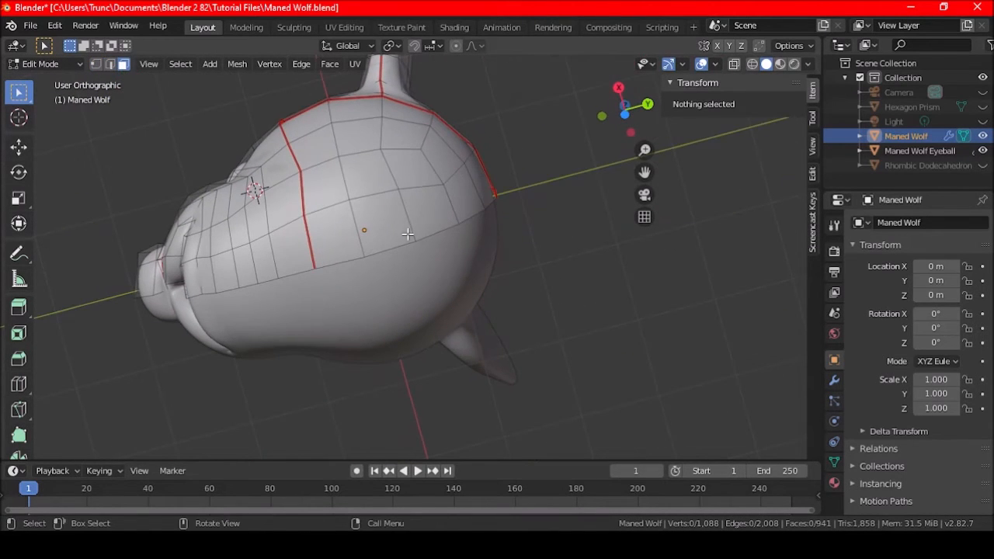
pyautogui.press('c')
pyautogui.click(435, 205)
pyautogui.moveTo(435, 205)
pyautogui.mouseDown()
pyautogui.moveTo(420, 167)
pyautogui.moveTo(385, 155)
pyautogui.mouseUp()
pyautogui.rightClick(439, 210)
# Step: Extrude the selected faces about 0.464 m as a neck and move them about -0.082 m in Y and -0.146 m in Z
pyautogui.press('KP_3')
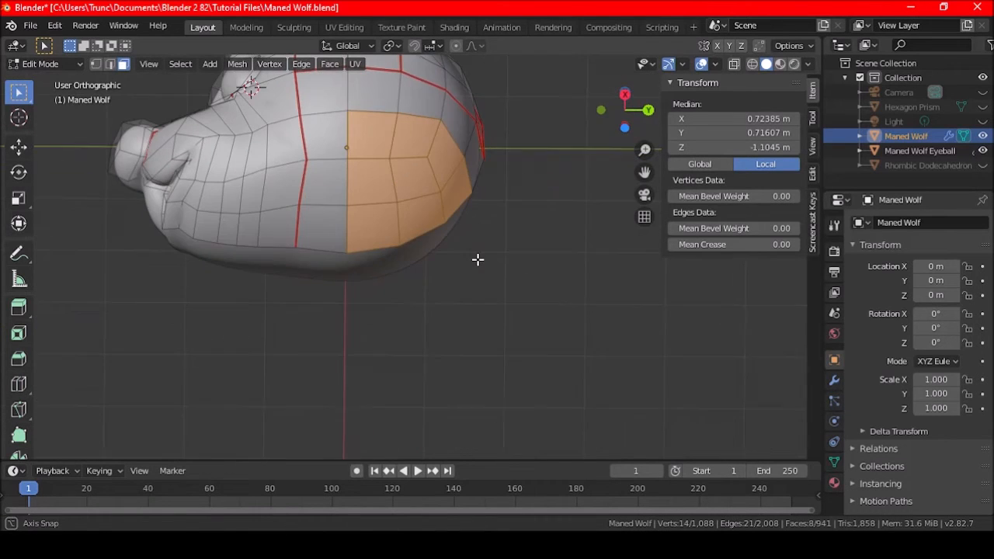
pyautogui.keyDown('shift'); pyautogui.scroll(5, 466, 264); pyautogui.keyUp('shift')
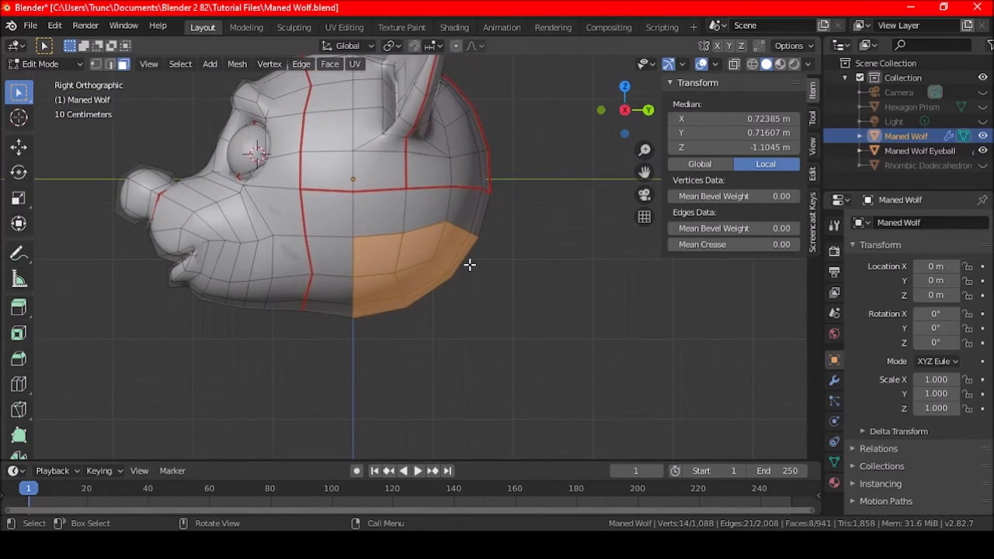
pyautogui.press('e')
pyautogui.click(485, 288)
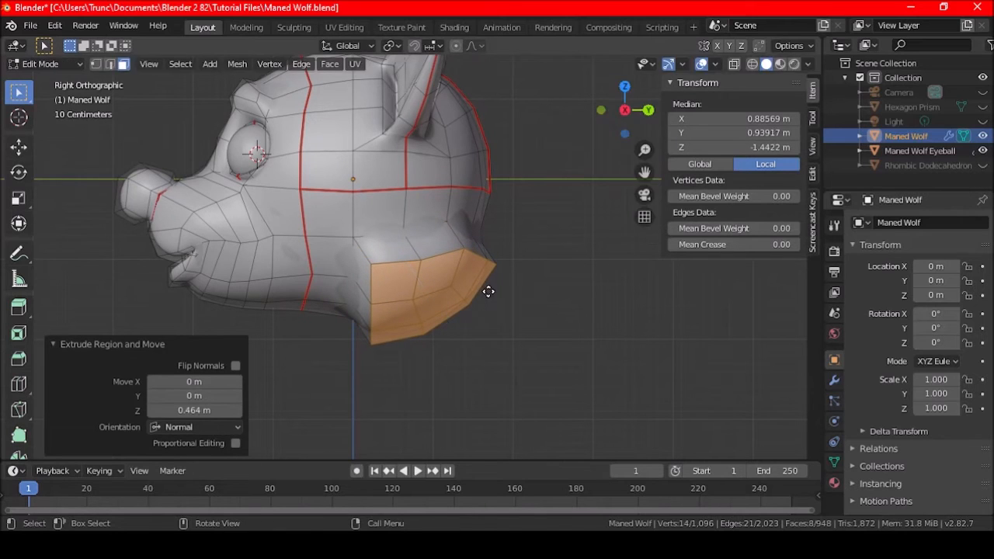
pyautogui.press('g')
pyautogui.click(482, 303)
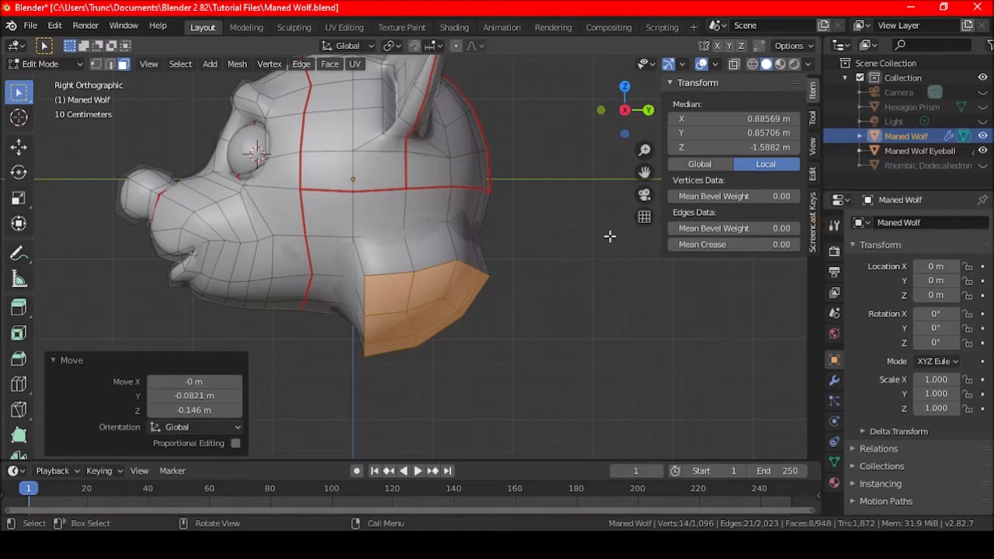
# Step: Turn on the Screencast Keys display for the viewport
pyautogui.click(813, 219)
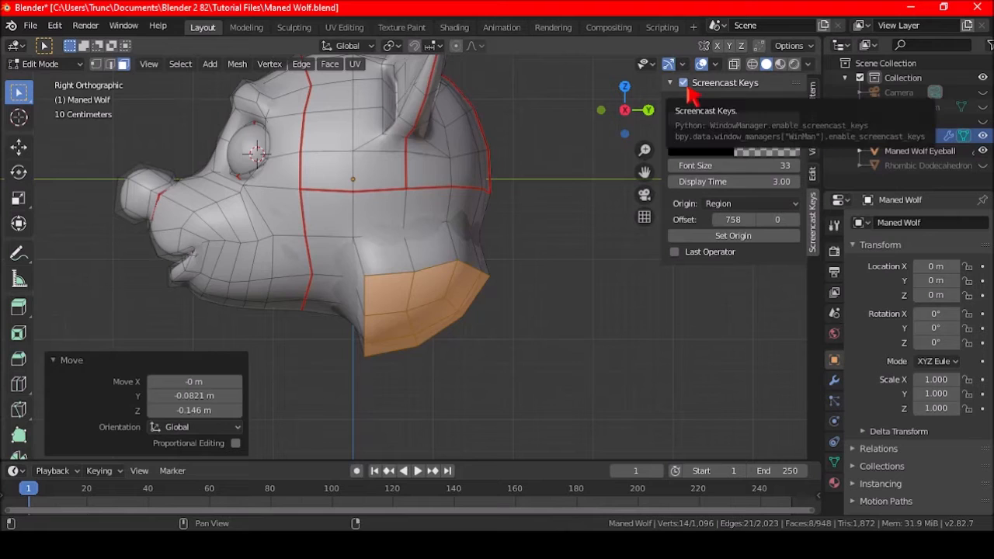
pyautogui.click(686, 85)
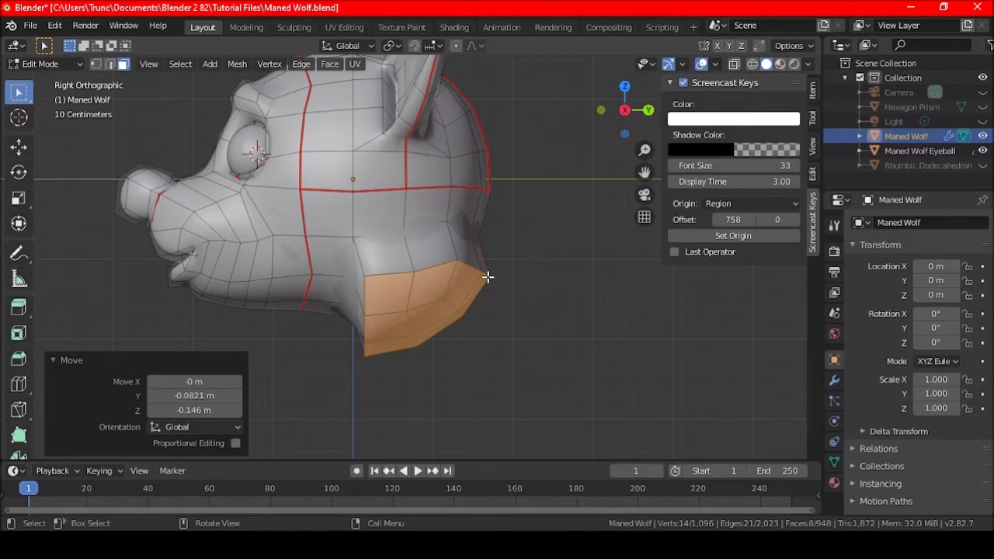
pyautogui.press('g')
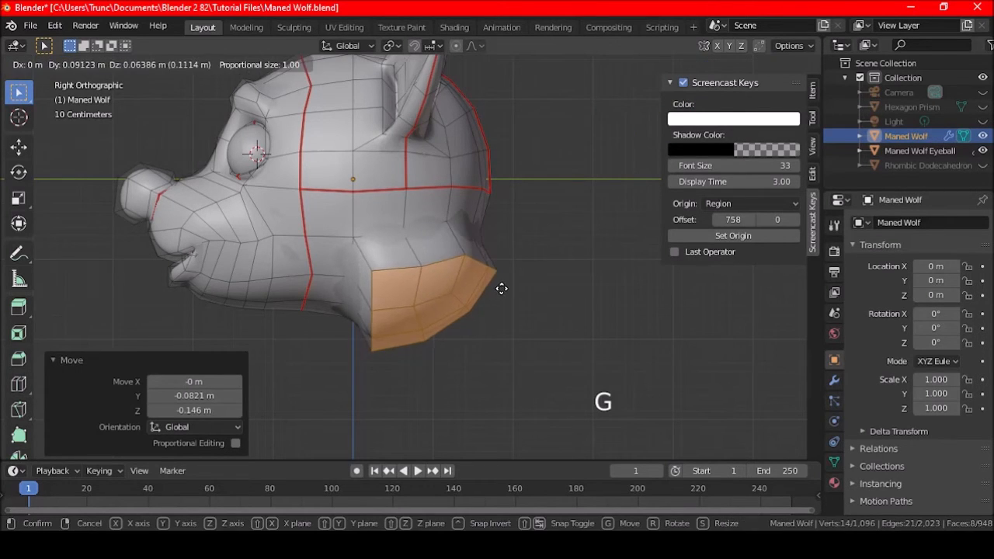
pyautogui.rightClick(501, 289)
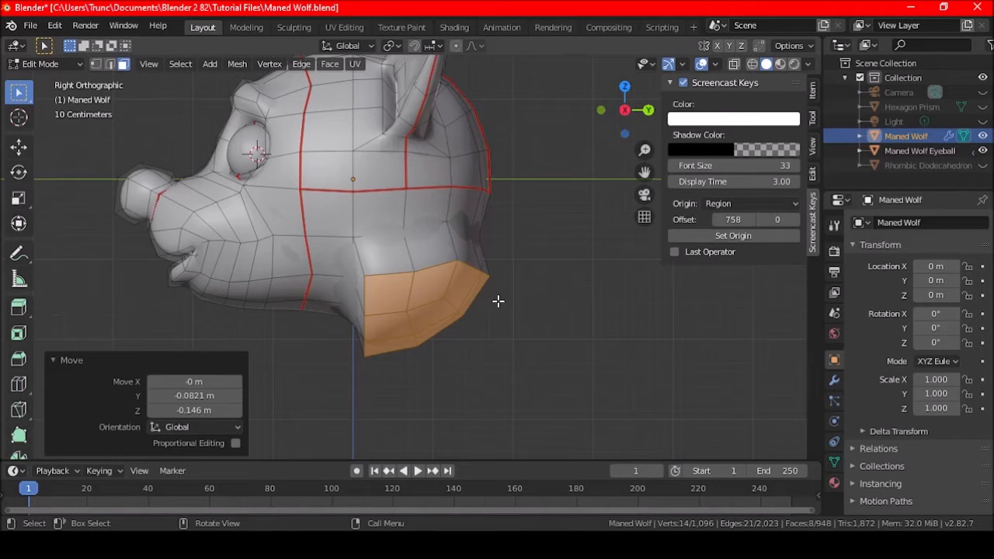
# Step: Move the extruded neck faces about -0.21 m along X and -0.119 m along Z in the front view
pyautogui.keyDown('shift'); pyautogui.moveTo(486, 288); pyautogui.dragTo(398, 274, button='middle'); pyautogui.keyUp('shift')
pyautogui.keyDown('shift'); pyautogui.scroll(-1, 479, 281); pyautogui.keyUp('shift')
pyautogui.keyDown('shift'); pyautogui.scroll(1, 459, 300); pyautogui.keyUp('shift')
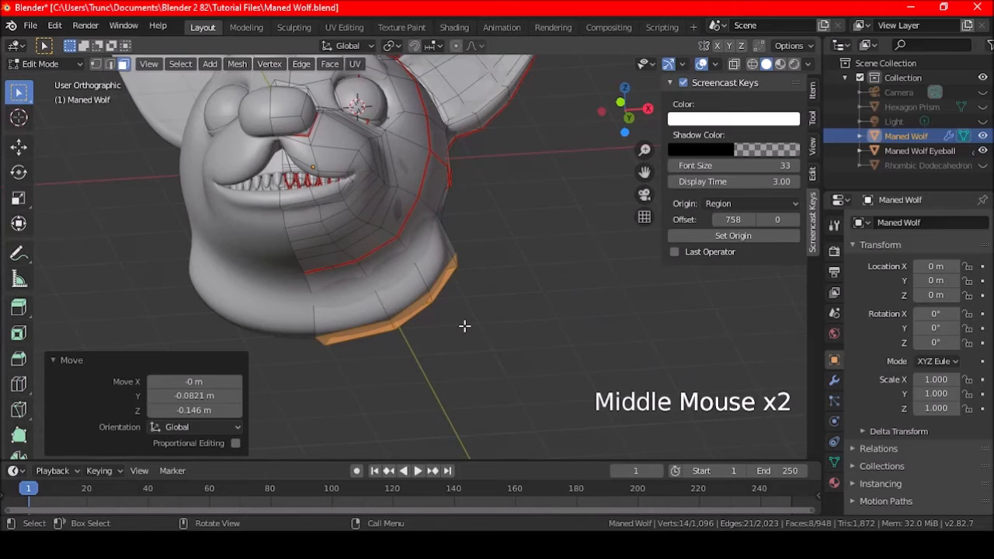
pyautogui.press('KP_1')
pyautogui.press('g')
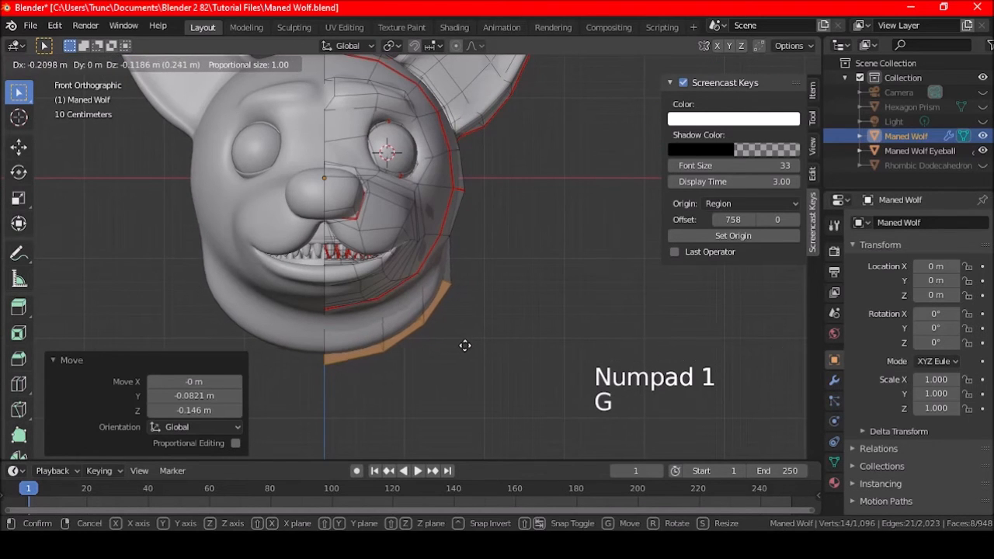
pyautogui.click(464, 345)
# Step: Smooth the vertices of the extruded neck faces
pyautogui.moveTo(461, 351); pyautogui.dragTo(393, 271, button='middle')
pyautogui.click(95, 63)
pyautogui.scroll(2, 320, 250)
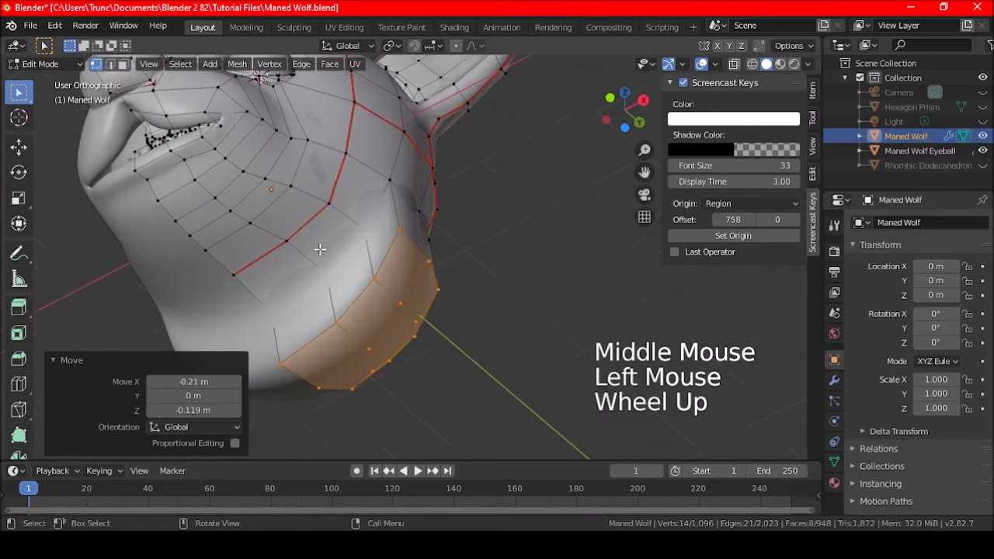
pyautogui.rightClick(363, 264)
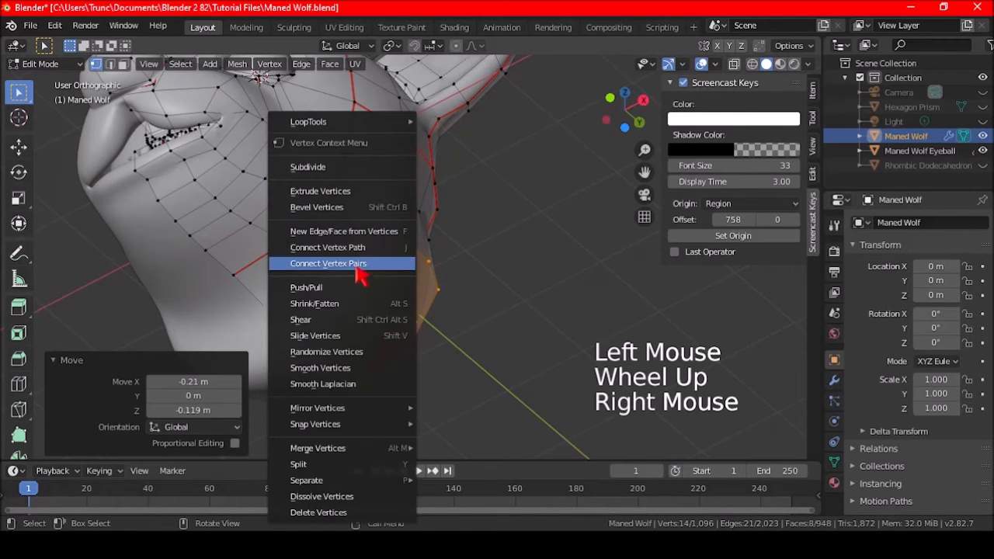
pyautogui.click(342, 371)
pyautogui.moveTo(350, 313); pyautogui.dragTo(419, 332, button='middle')
pyautogui.press('KP_1')
pyautogui.press('r')
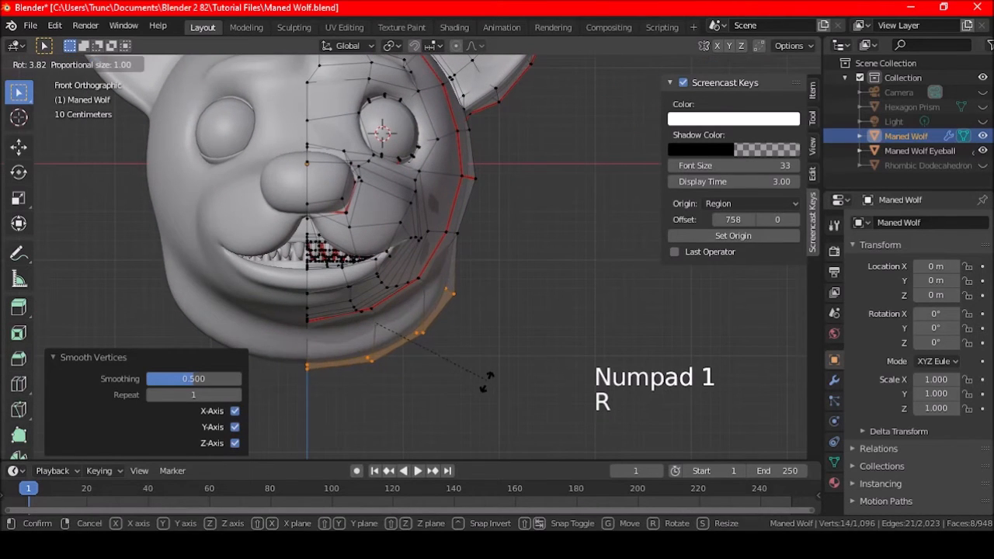
pyautogui.rightClick(477, 392)
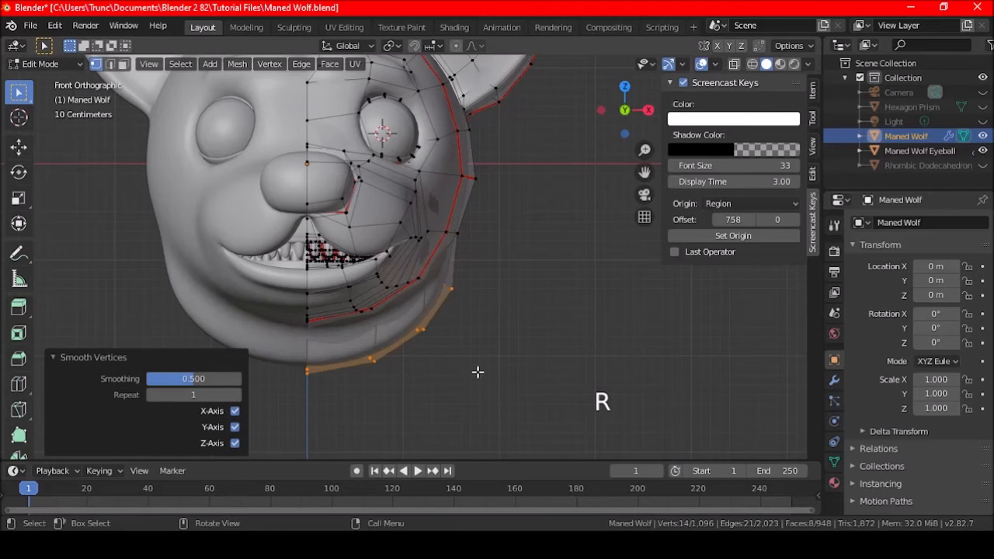
pyautogui.moveTo(506, 334); pyautogui.dragTo(332, 279, button='middle')
pyautogui.click(295, 328)
pyautogui.keyDown('shift'); pyautogui.click(296, 327); pyautogui.keyUp('shift')
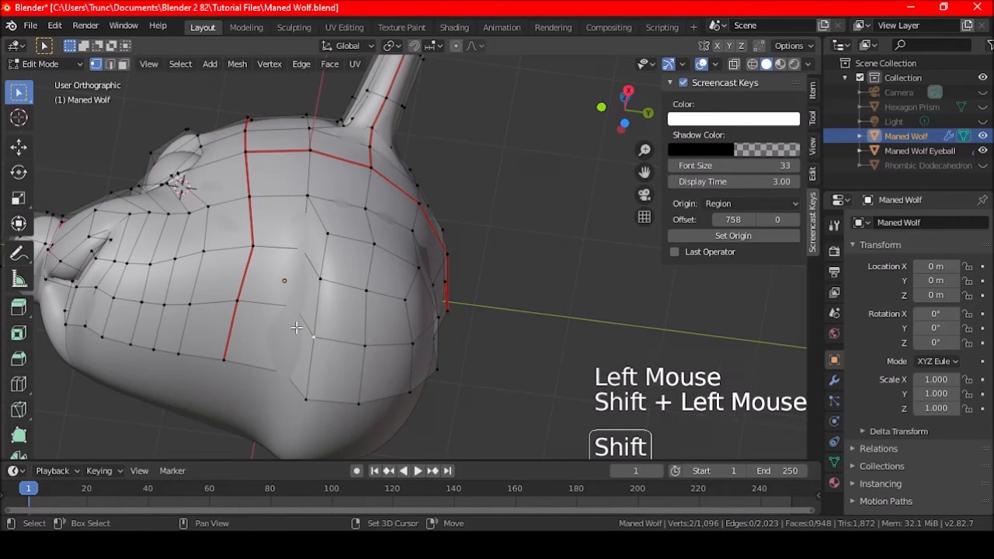
pyautogui.hotkey('ctrl', 'z')
pyautogui.hotkey('ctrl', 'z')
pyautogui.hotkey('ctrl', 'z')
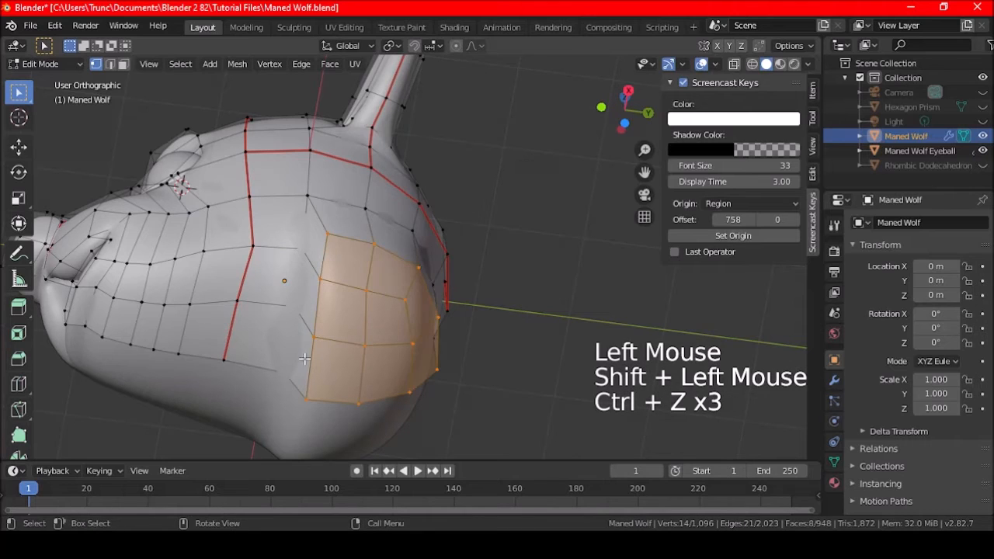
# Step: Select the lower vertices along the neck's front edge and move them forward along the Y axis
pyautogui.click(295, 373)
pyautogui.keyDown('shift'); pyautogui.click(316, 333); pyautogui.keyUp('shift')
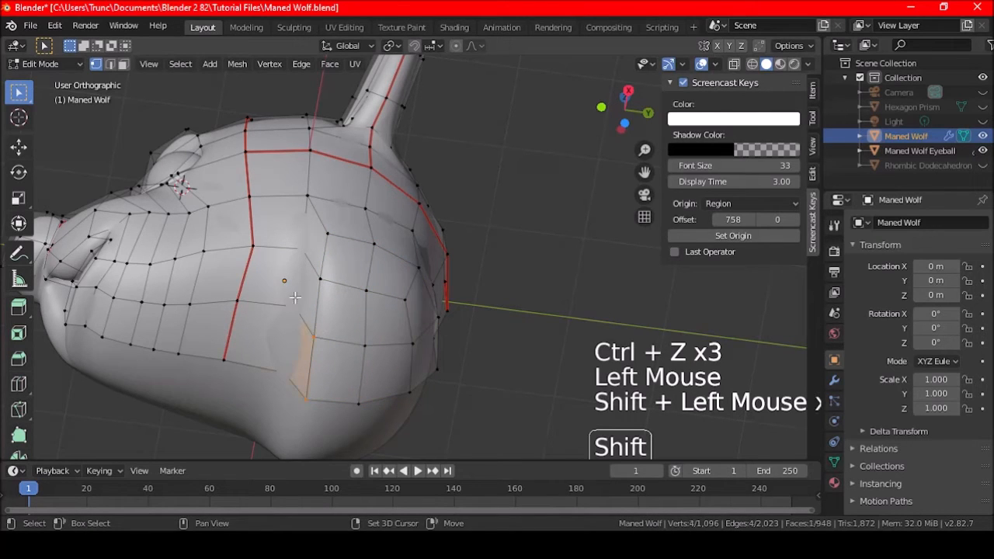
pyautogui.keyDown('shift'); pyautogui.click(304, 268); pyautogui.keyUp('shift')
pyautogui.press('g')
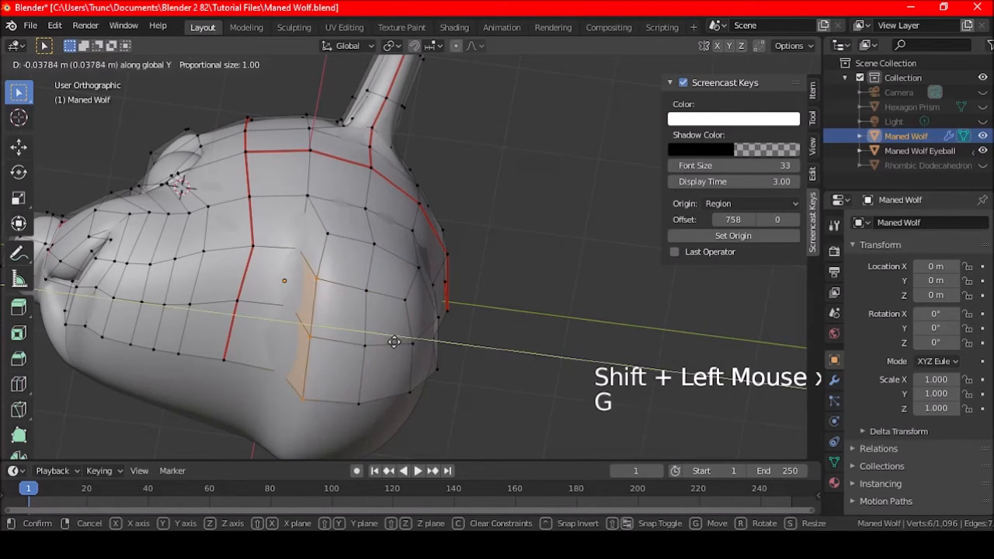
pyautogui.click(328, 286)
# Step: Drop the upper vertices from the selection, move the remaining front-edge neck vertices about -0.058 m along Y, and deselect everything
pyautogui.keyDown('shift'); pyautogui.click(309, 274); pyautogui.keyUp('shift')
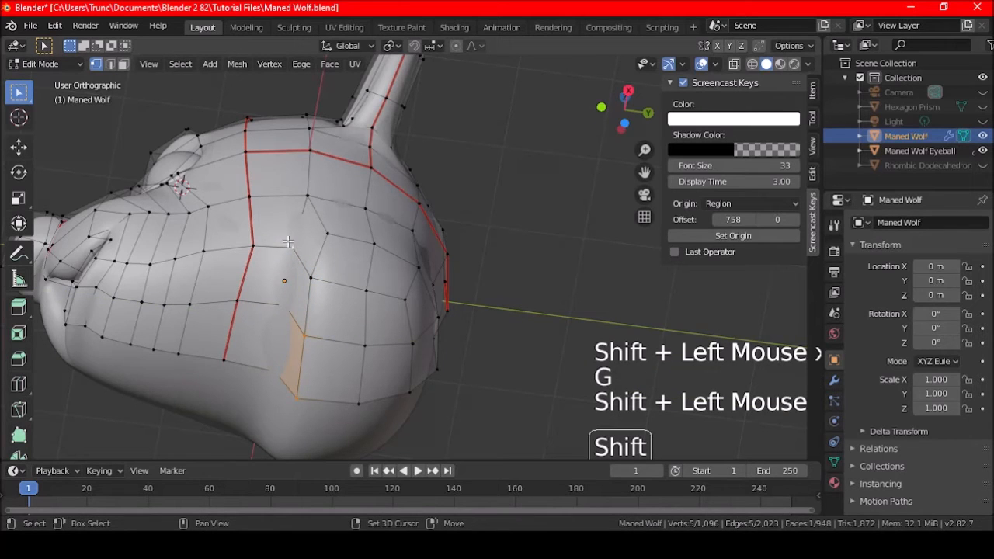
pyautogui.press('g')
pyautogui.press('y')
pyautogui.click(399, 339)
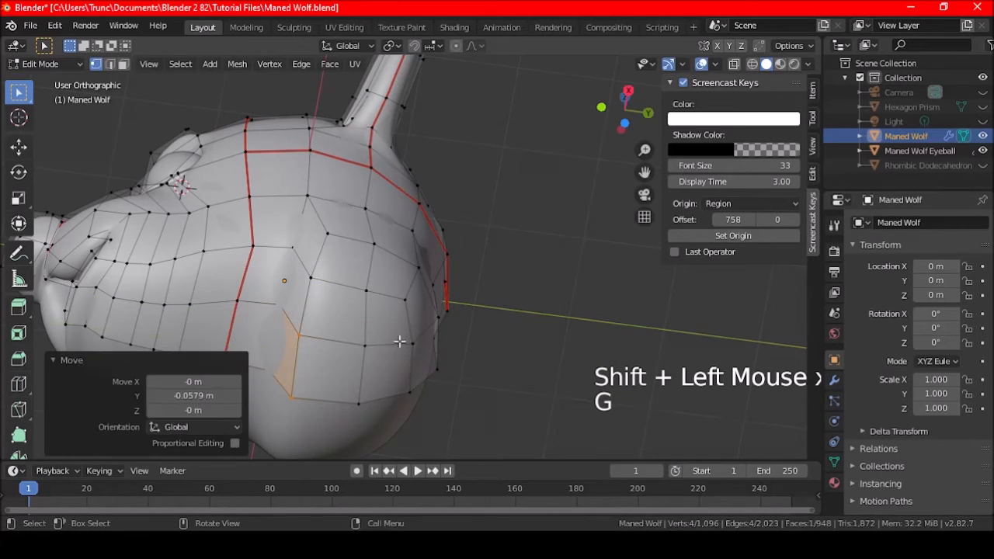
pyautogui.press('a')
pyautogui.press('a')
pyautogui.press('a')
# Step: Examine the shape of the extruded neck and its mesh flow from below and from the side
pyautogui.moveTo(371, 328); pyautogui.dragTo(359, 288, button='middle')
pyautogui.click(315, 239)
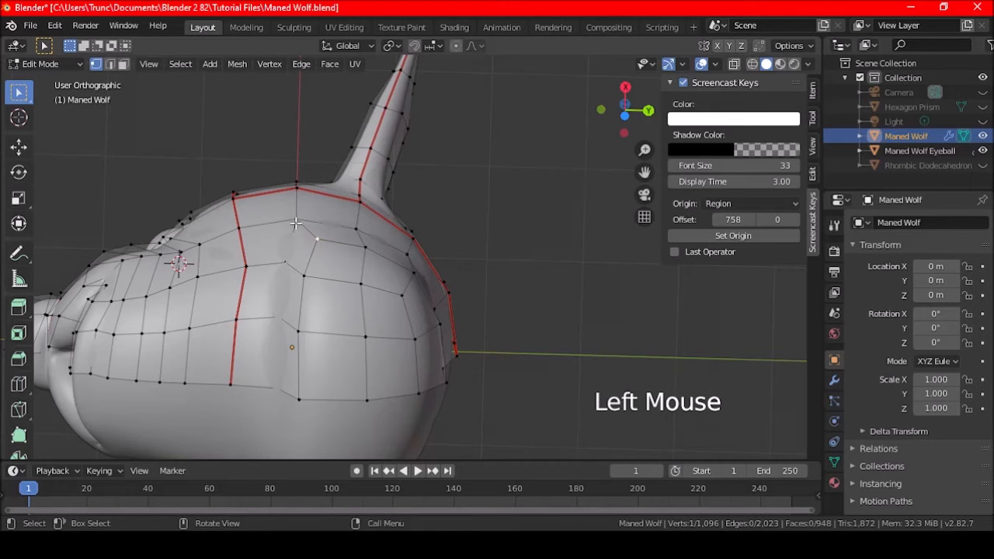
pyautogui.moveTo(344, 240); pyautogui.dragTo(391, 340, button='middle')
pyautogui.press('a')
pyautogui.press('a')
pyautogui.press('a')
pyautogui.scroll(-2, 355, 278)
pyautogui.keyDown('shift'); pyautogui.moveTo(355, 277); pyautogui.dragTo(415, 217, button='middle'); pyautogui.keyUp('shift')
pyautogui.keyDown('shift'); pyautogui.moveTo(474, 314); pyautogui.dragTo(368, 279, button='middle'); pyautogui.keyUp('shift')
pyautogui.click(123, 63)
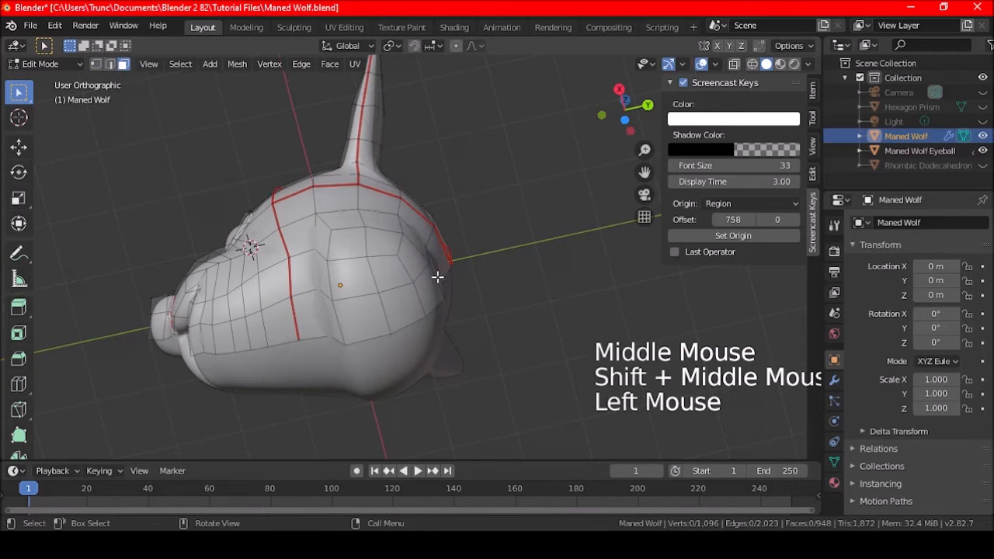
pyautogui.click(396, 270)
pyautogui.press('ctrl+KP_Add')
pyautogui.moveTo(465, 209); pyautogui.dragTo(546, 339, button='middle')
pyautogui.moveTo(464, 327); pyautogui.dragTo(495, 314, button='middle')
# Step: Return the head to Object Mode and save the file
pyautogui.press('Tab')
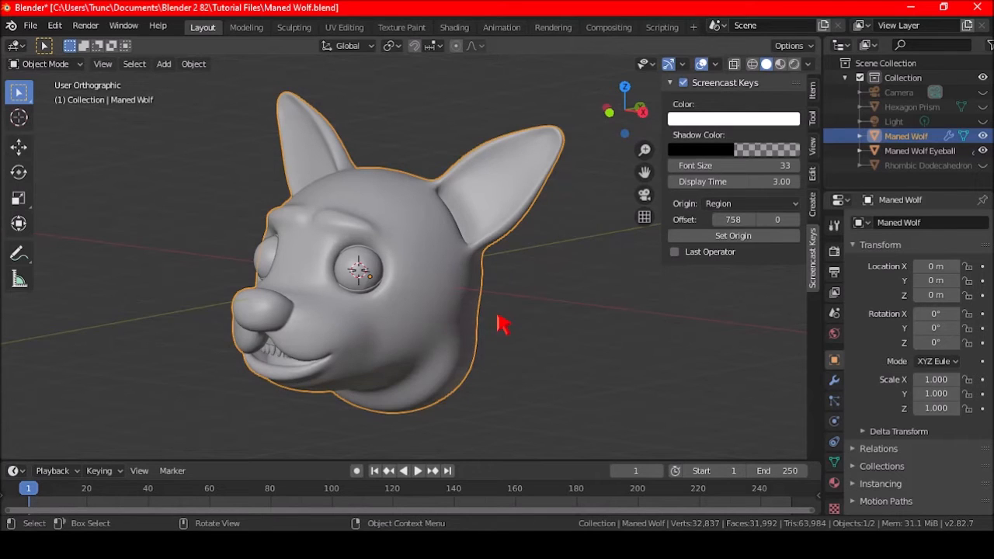
pyautogui.hotkey('ctrl', 's')
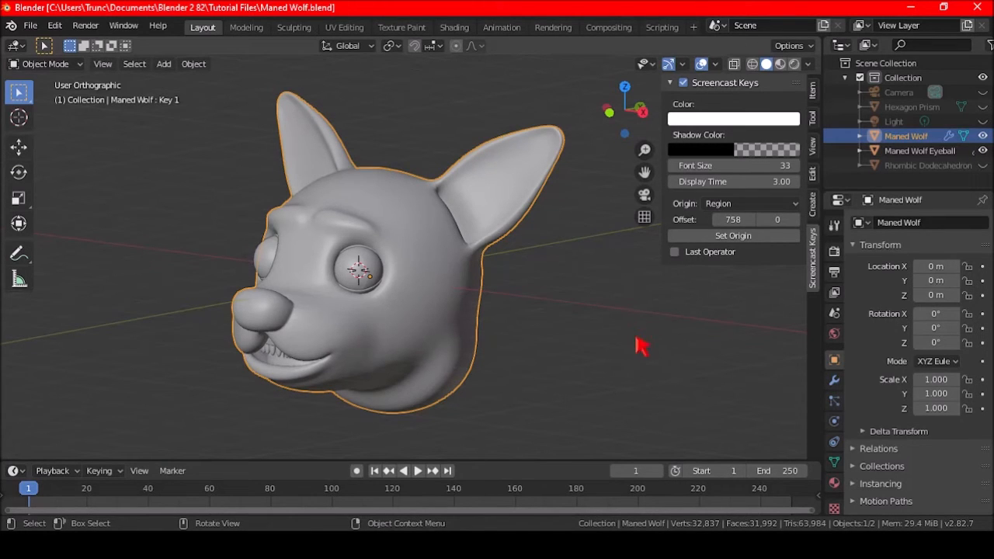
pyautogui.moveTo(513, 376); pyautogui.dragTo(551, 373, button='middle')
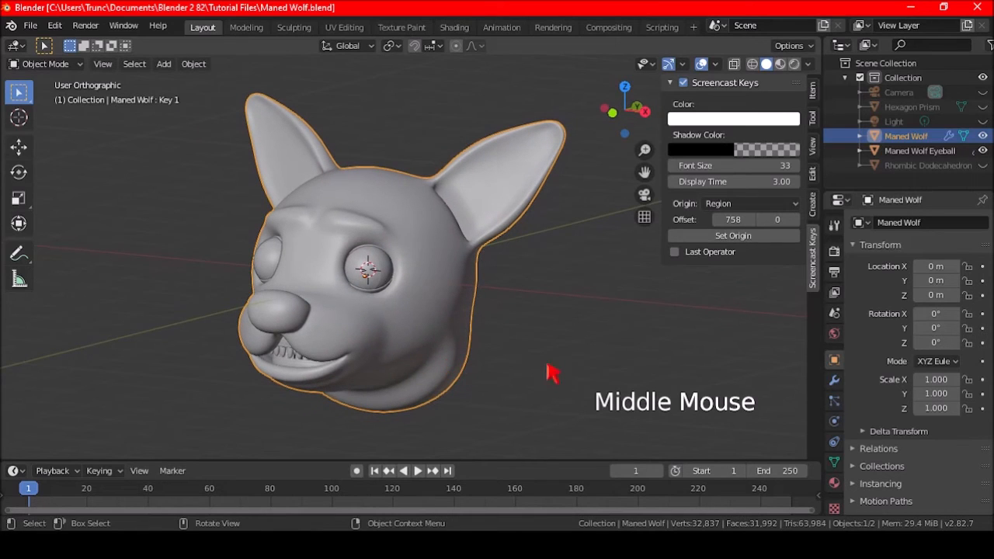
# Step: Set the value of the head's Key 1 shape key to 1.000
pyautogui.click(834, 462)
pyautogui.moveTo(943, 464); pyautogui.dragTo(982, 474)
pyautogui.moveTo(517, 340); pyautogui.dragTo(481, 353, button='middle')
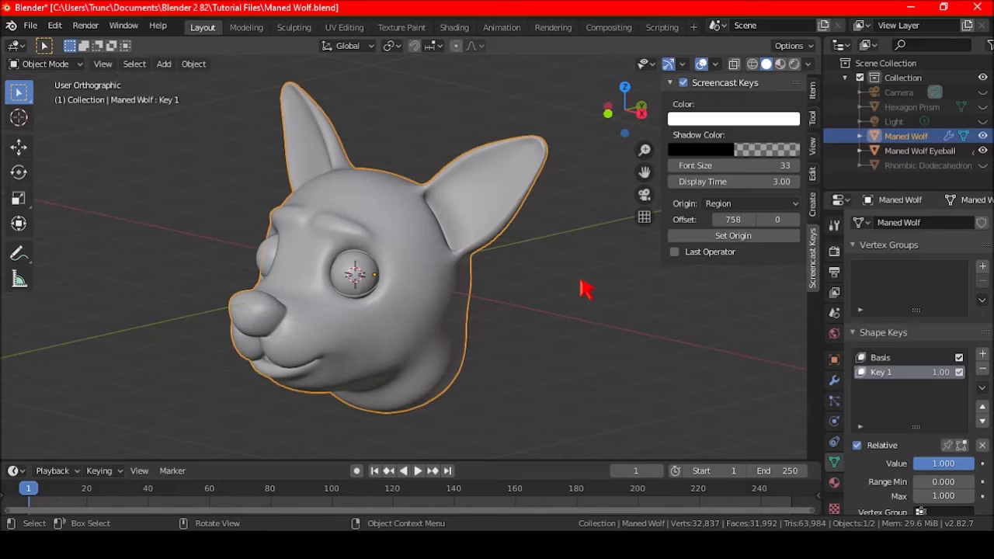
# Step: Rename the head object and its mesh data to Maned Wolf (Bi)
pyautogui.click(834, 360)
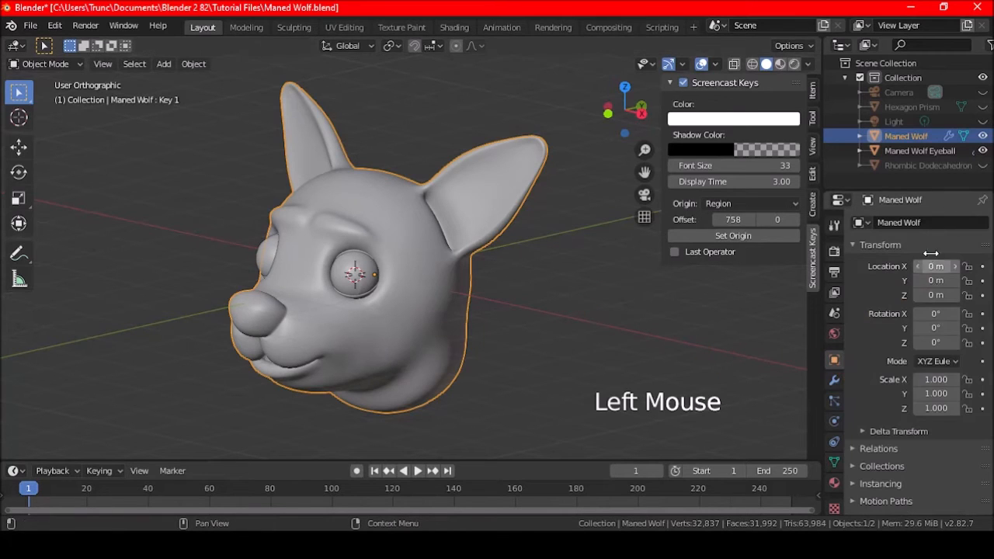
pyautogui.click(945, 222)
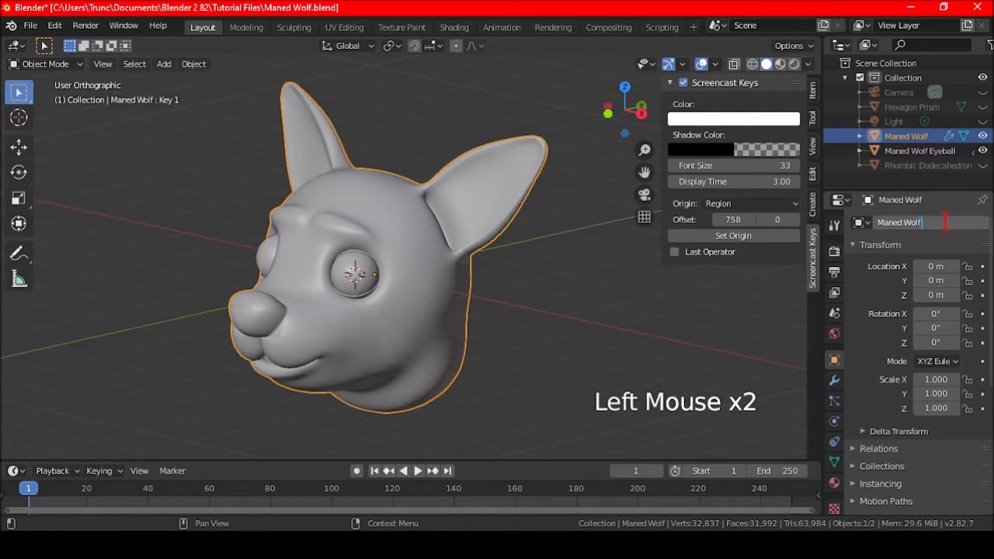
pyautogui.write('(B')
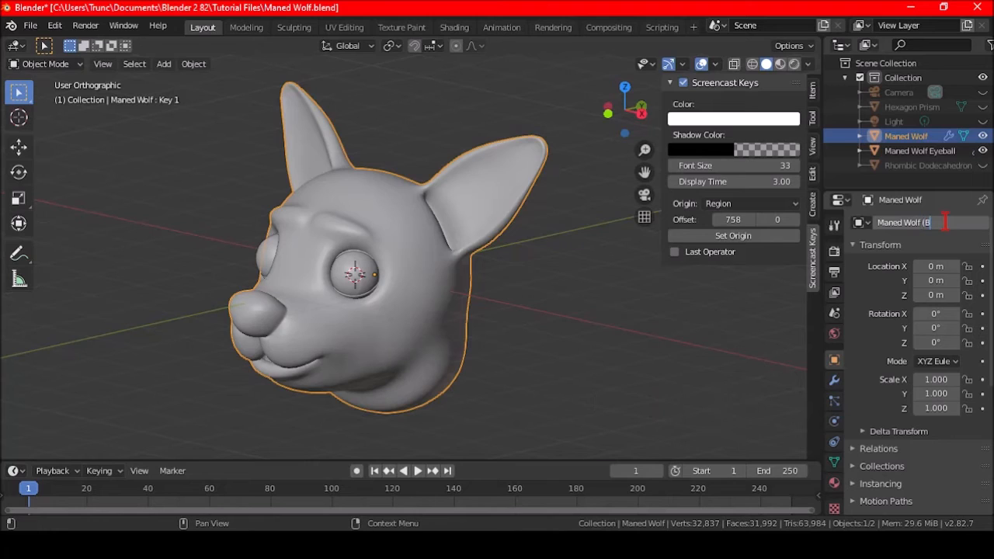
pyautogui.write('i)')
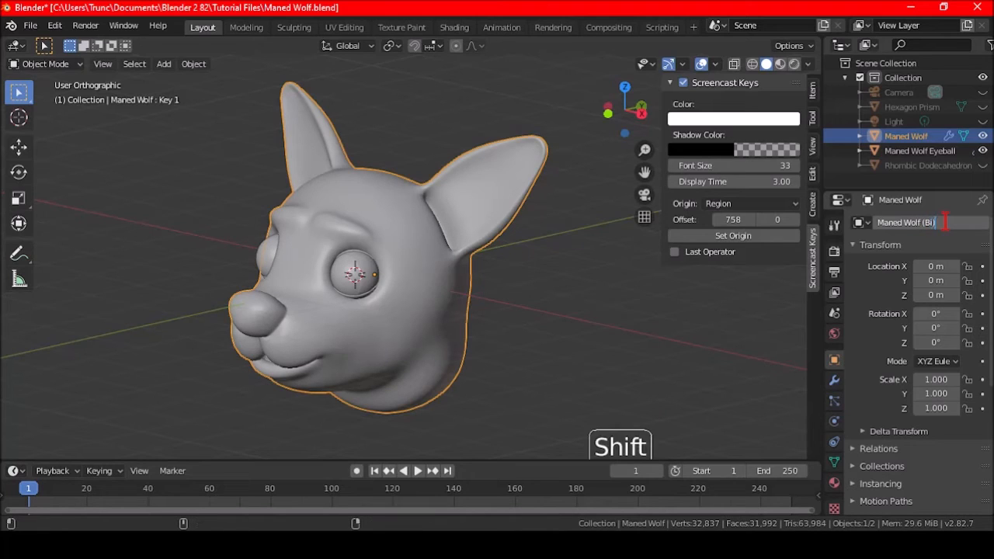
pyautogui.press('Return')
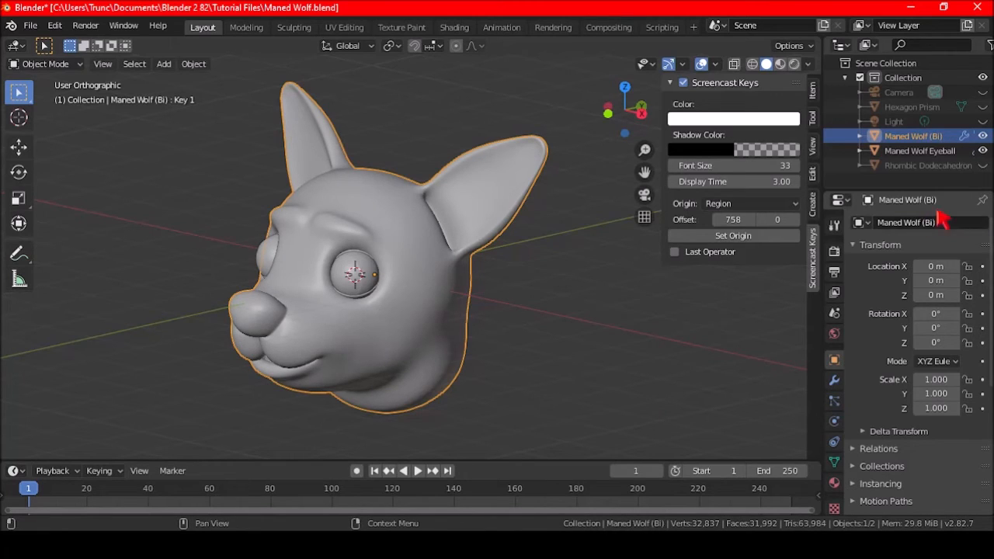
pyautogui.hotkey('ctrl', 'c')
pyautogui.click(834, 461)
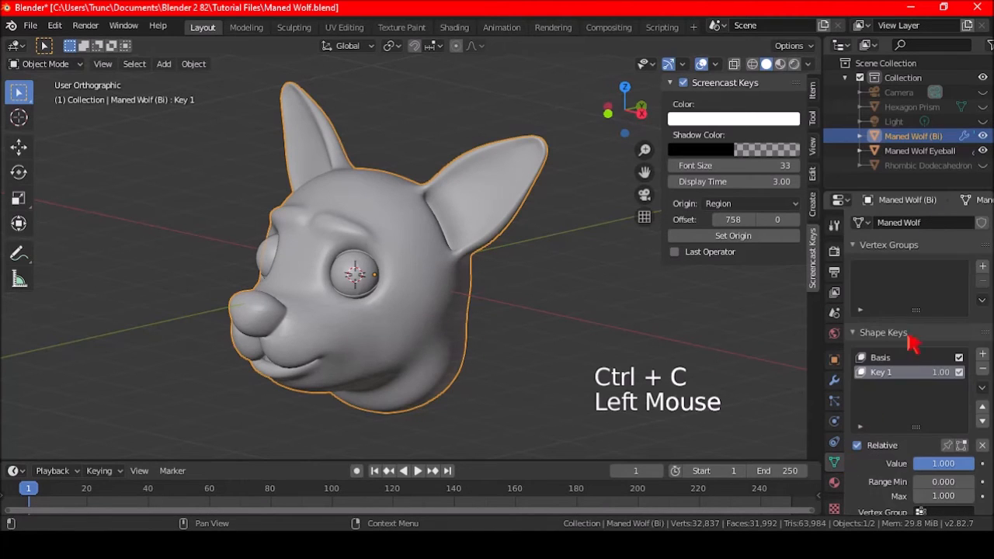
pyautogui.hotkey('ctrl', 'v')
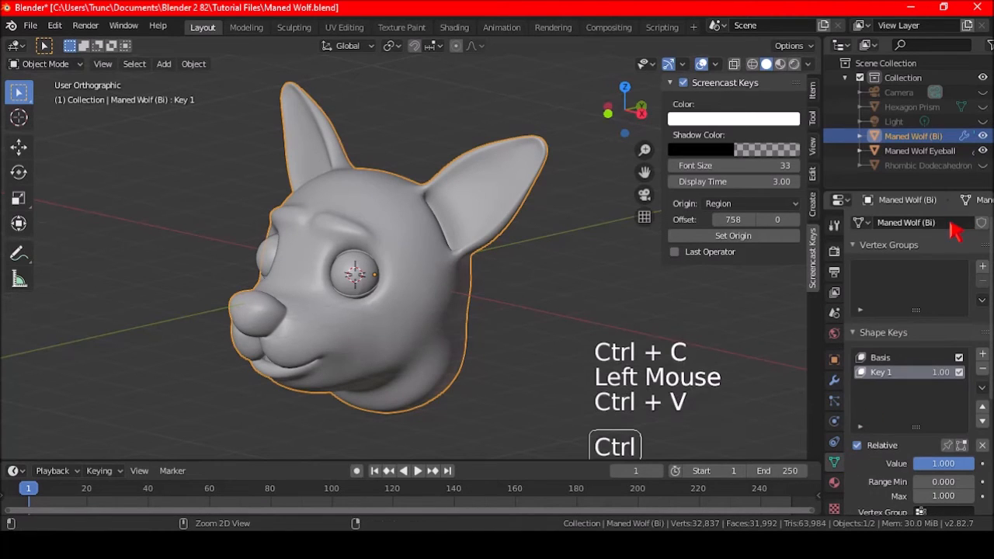
pyautogui.click(834, 360)
pyautogui.click(834, 462)
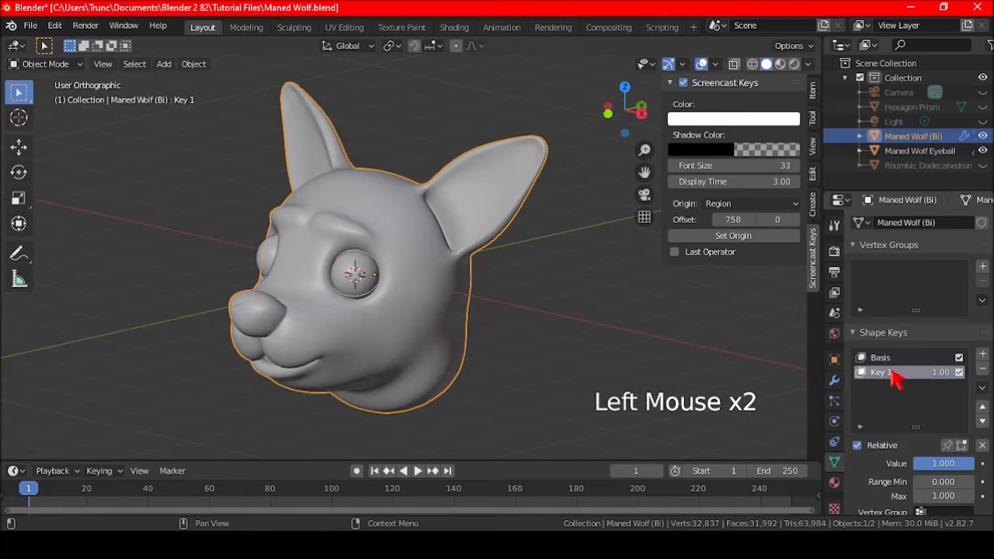
# Step: Delete the head's Basis shape key first and then Key 1, making the closed mouth the mesh's permanent shape
pyautogui.click(886, 358)
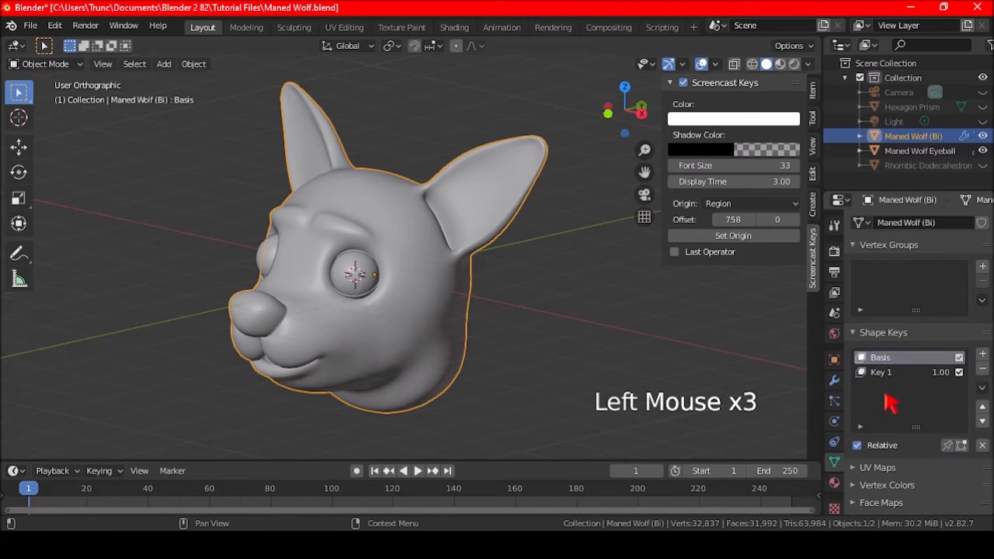
pyautogui.click(889, 374)
pyautogui.moveTo(949, 464)
pyautogui.mouseDown()
pyautogui.moveTo(908, 464)
pyautogui.moveTo(948, 464)
pyautogui.mouseUp()
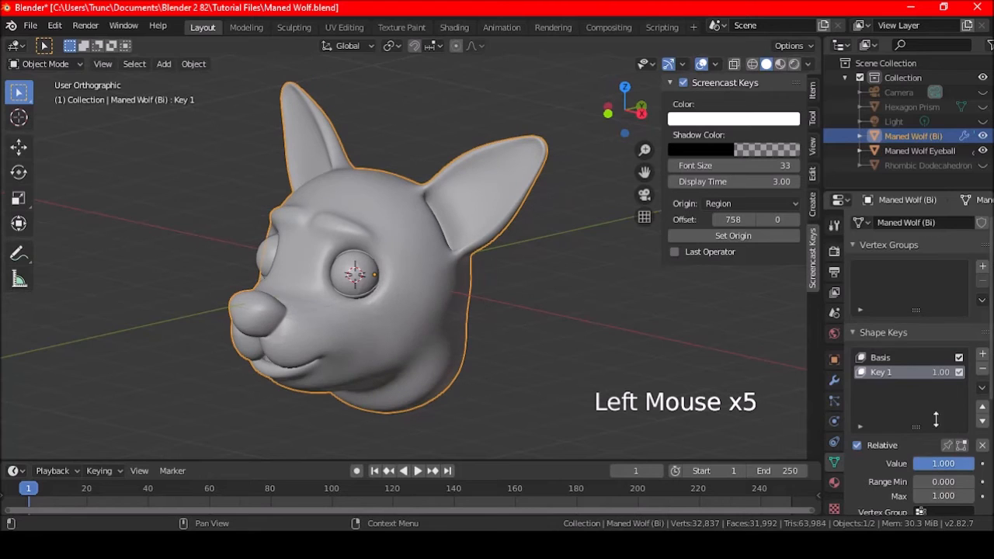
pyautogui.click(910, 358)
pyautogui.click(982, 368)
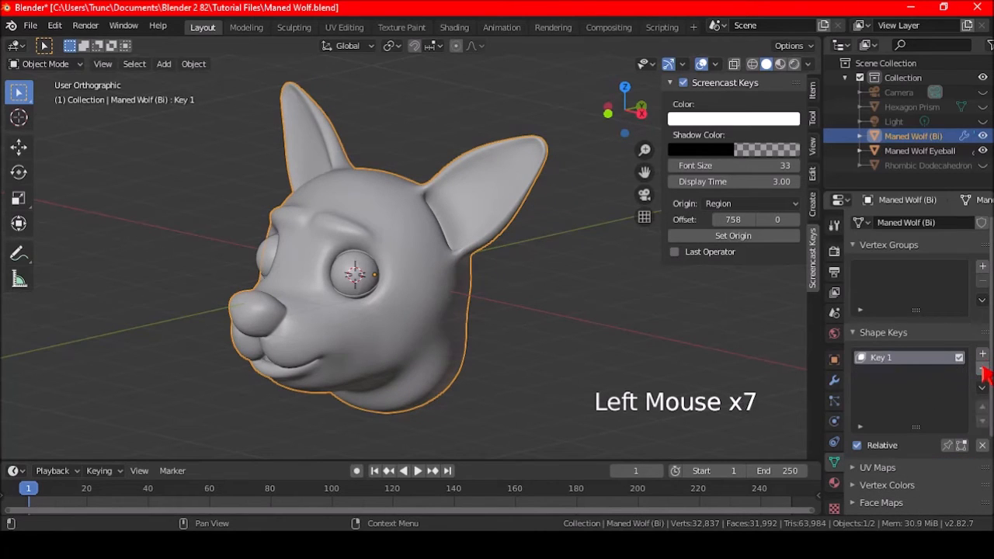
pyautogui.click(983, 368)
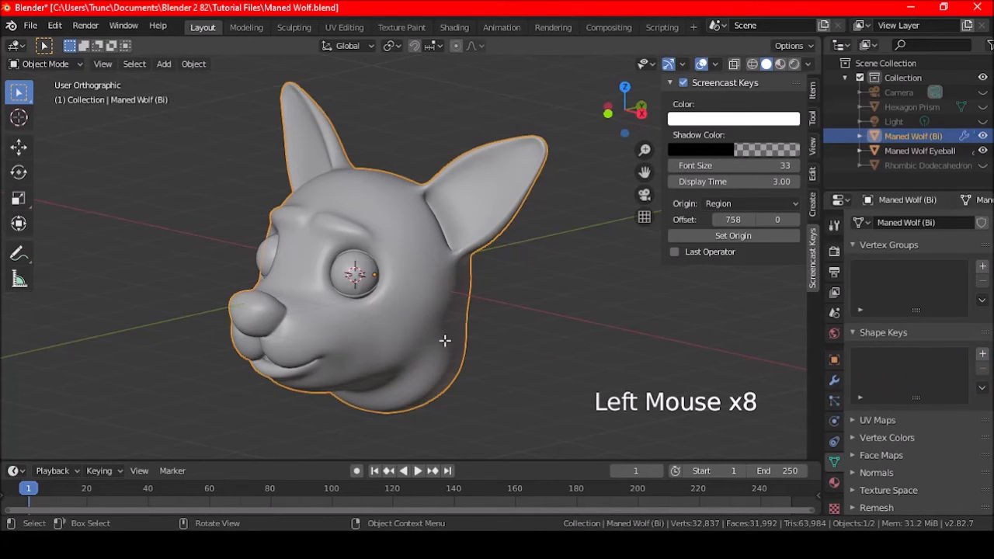
pyautogui.press('Tab')
pyautogui.press('Tab')
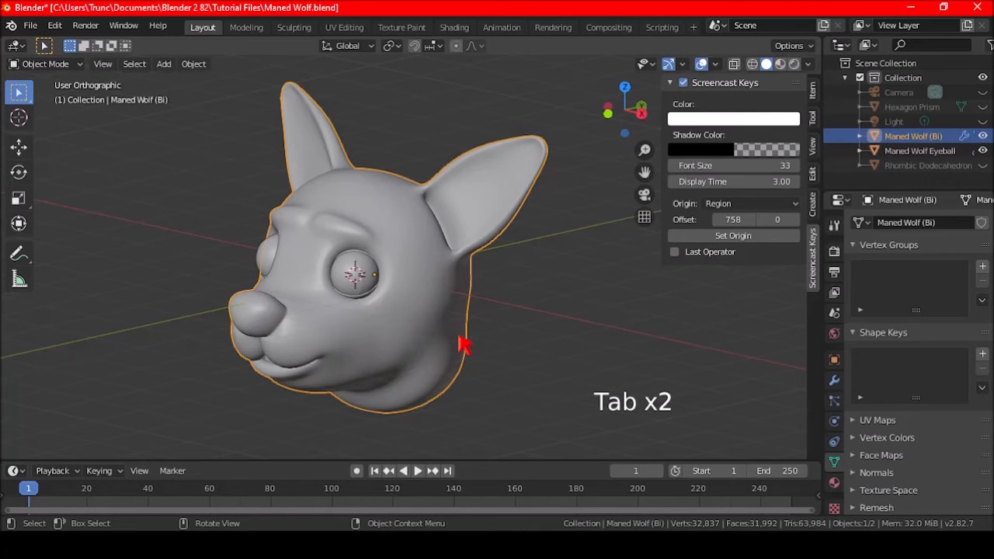
# Step: Duplicate the Maned Wolf (Bi) head in place, without offsetting the copy
pyautogui.moveTo(405, 362); pyautogui.dragTo(478, 337, button='middle')
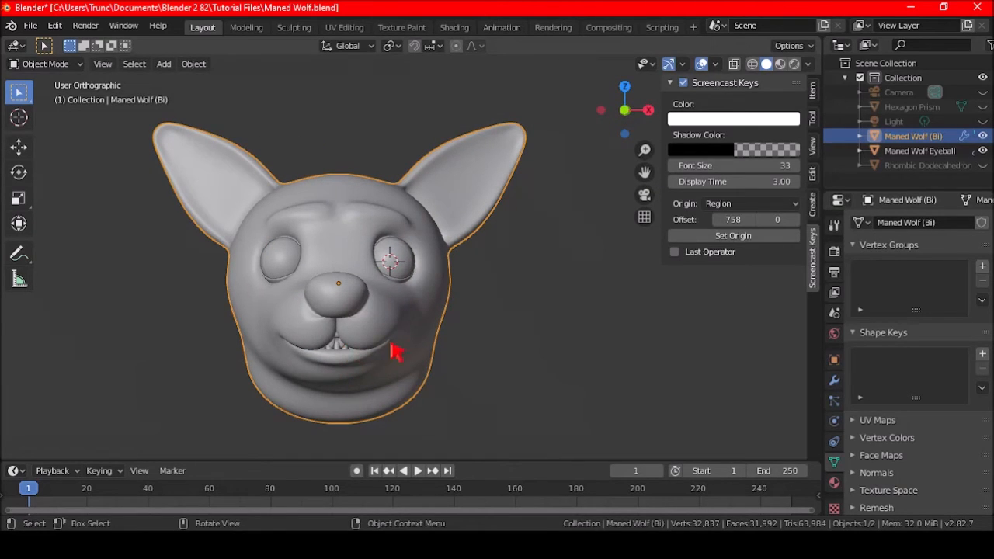
pyautogui.moveTo(514, 322); pyautogui.dragTo(474, 333, button='middle')
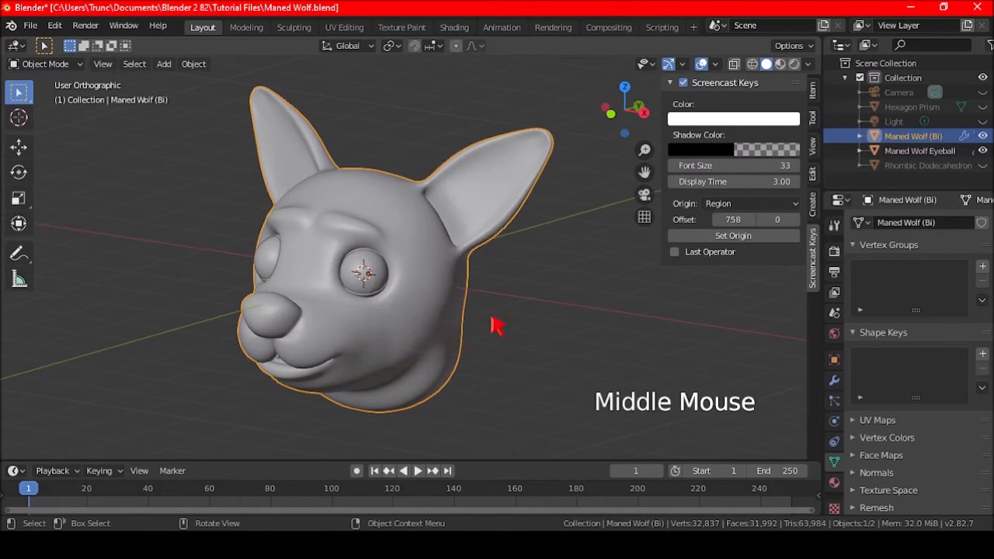
pyautogui.click(834, 359)
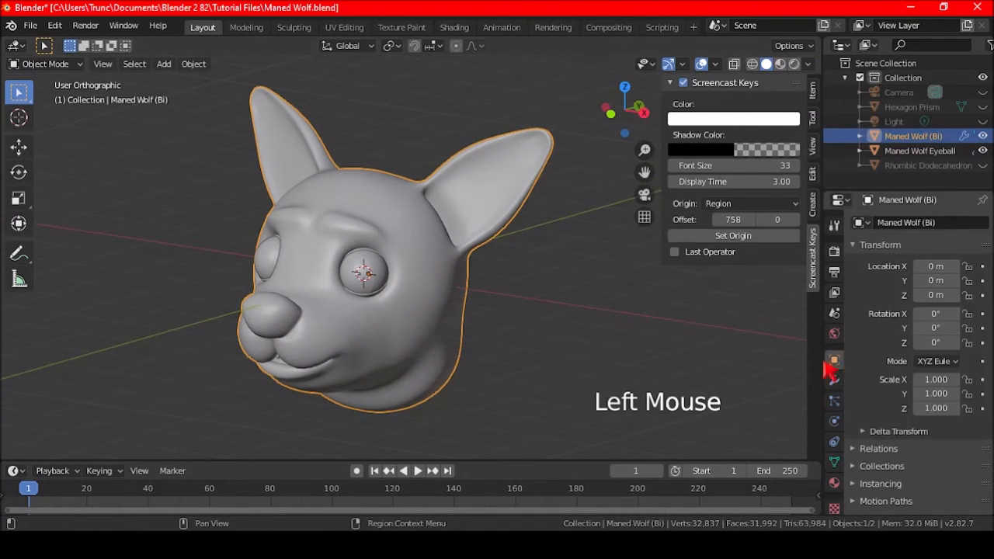
pyautogui.hotkey('shift', 'd')
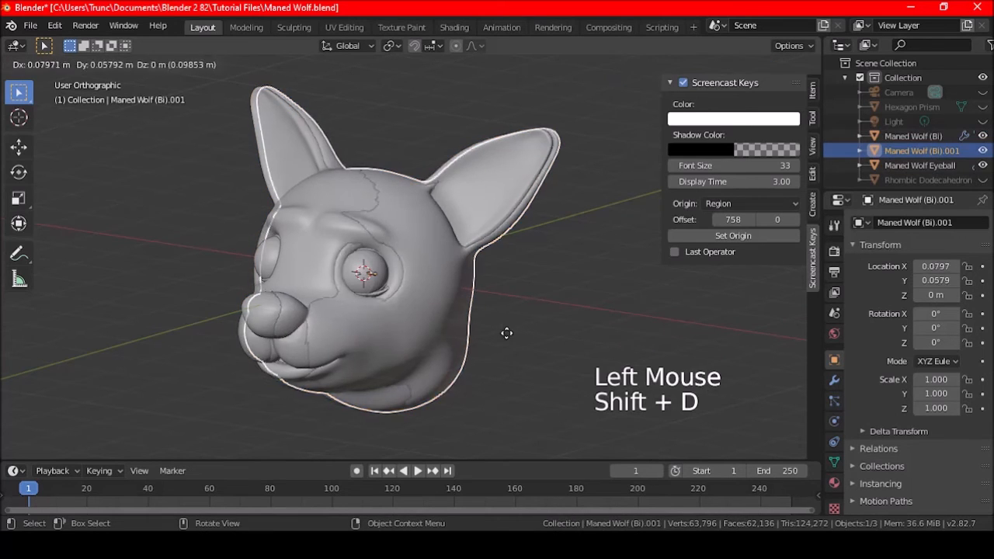
pyautogui.rightClick(544, 330)
# Step: Rename the duplicated head object to Maned Wolf (Quad)
pyautogui.click(961, 224)
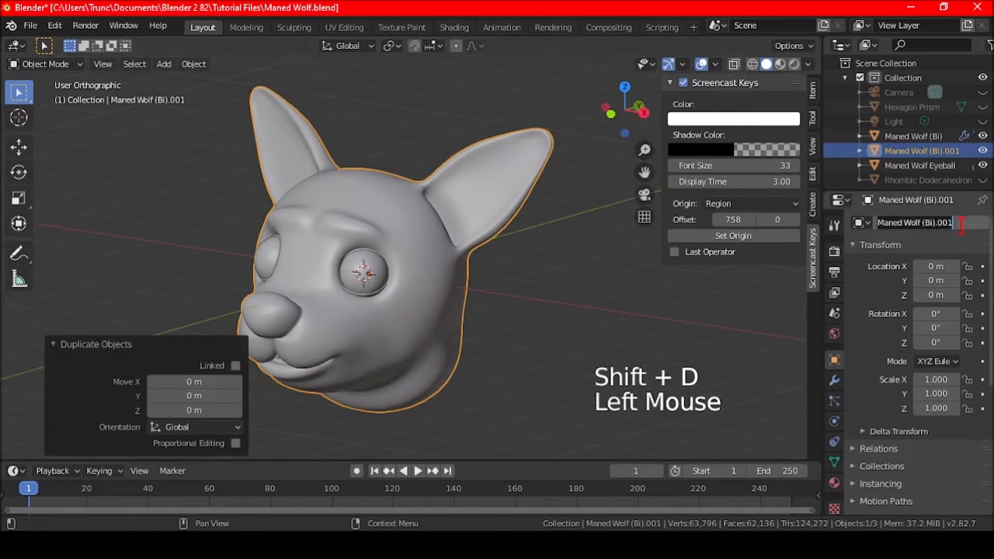
pyautogui.press('BackSpace')
pyautogui.press('BackSpace')
pyautogui.press('BackSpace')
pyautogui.press('BackSpace')
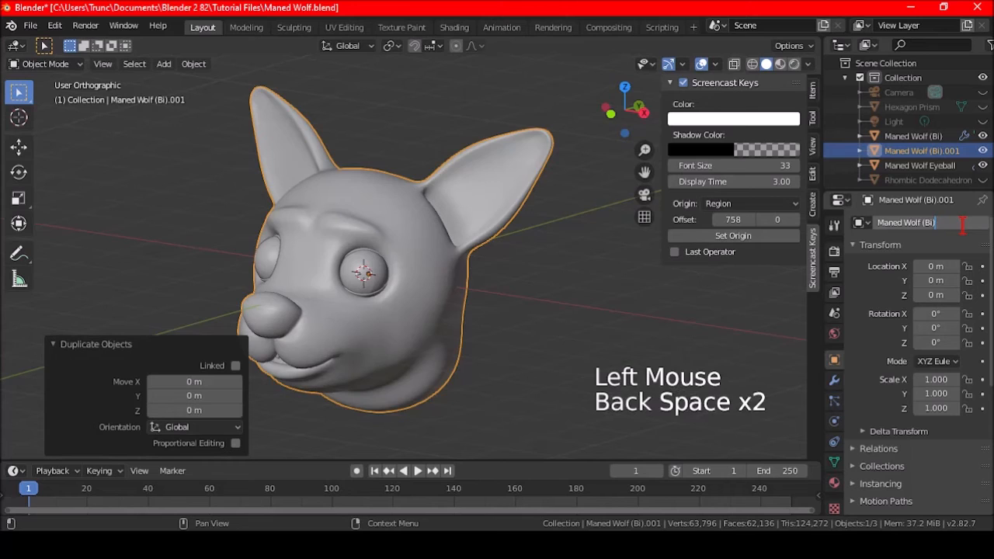
pyautogui.hotkey('shift', 'Left')
pyautogui.hotkey('shift', 'Left')
pyautogui.write('Qua')
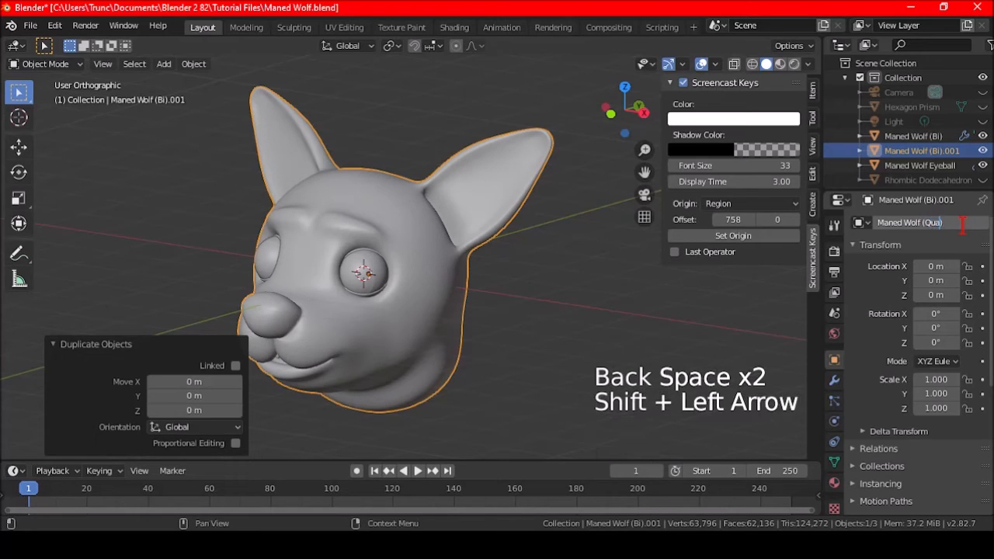
pyautogui.press('Return')
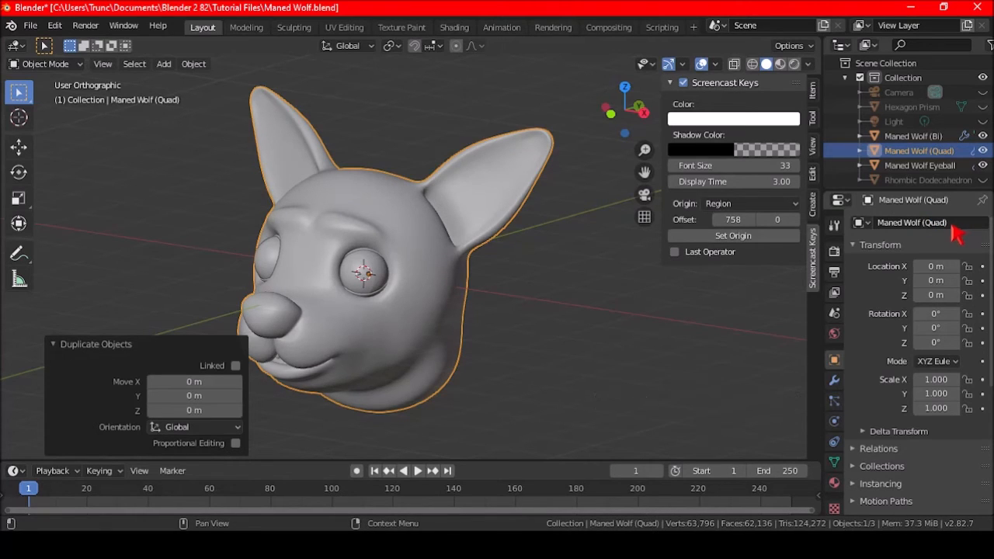
# Step: Copy the object name Maned Wolf (Quad) onto the duplicate's mesh data
pyautogui.hotkey('ctrl', 'c')
pyautogui.click(835, 463)
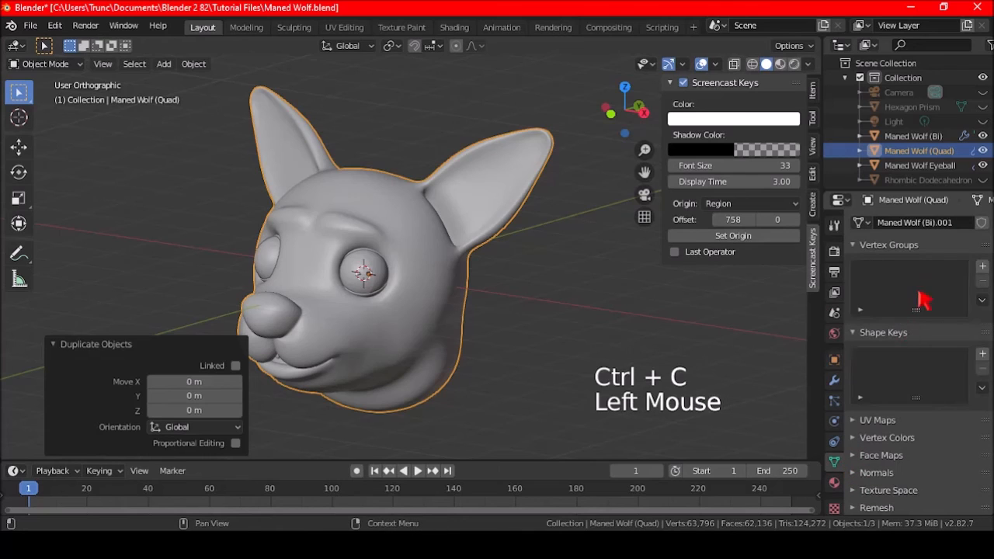
pyautogui.hotkey('ctrl', 'v')
pyautogui.click(835, 361)
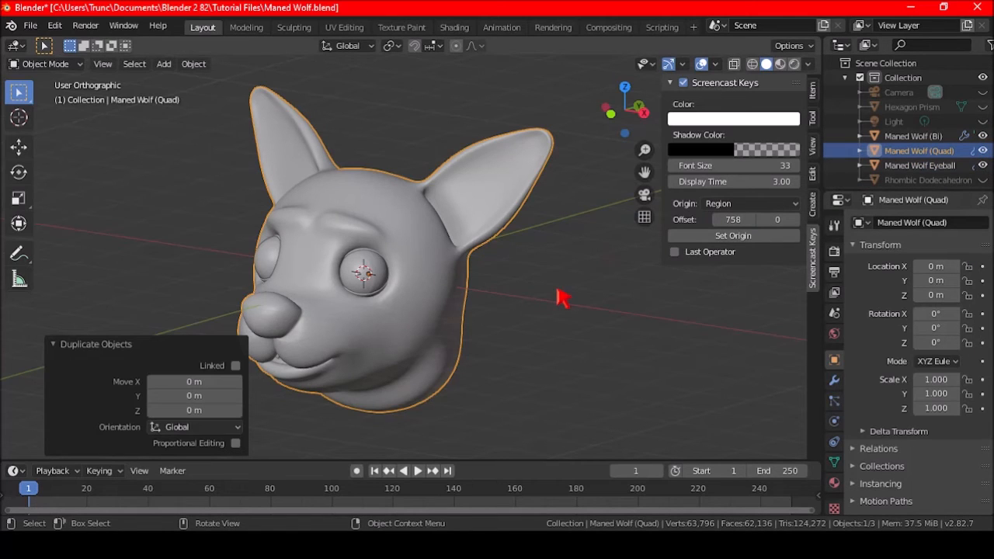
# Step: Move the Maned Wolf (Quad) head into a new collection named Collection 2
pyautogui.press('m')
pyautogui.click(517, 334)
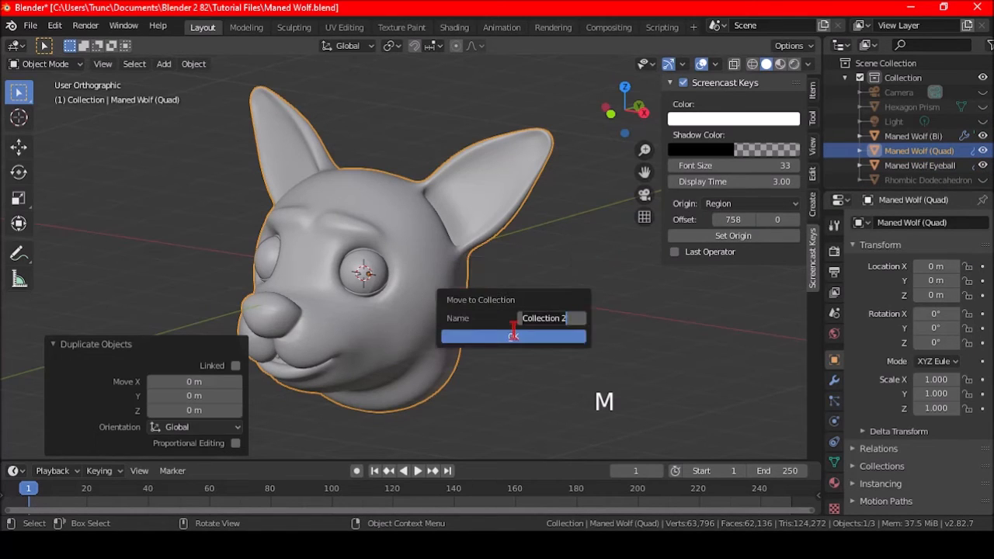
pyautogui.click(521, 341)
pyautogui.scroll(-2, 963, 124)
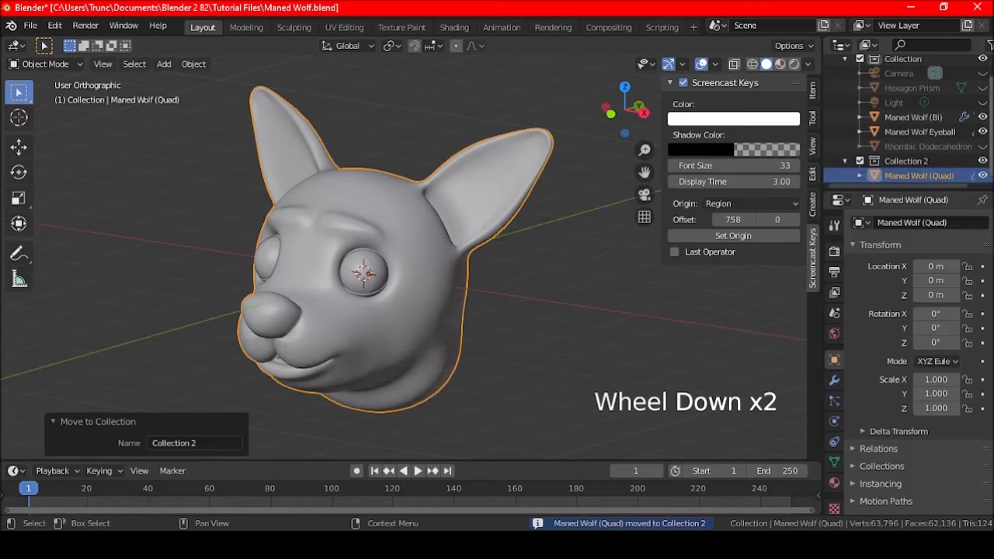
pyautogui.scroll(1, 963, 125)
pyautogui.scroll(-2, 962, 124)
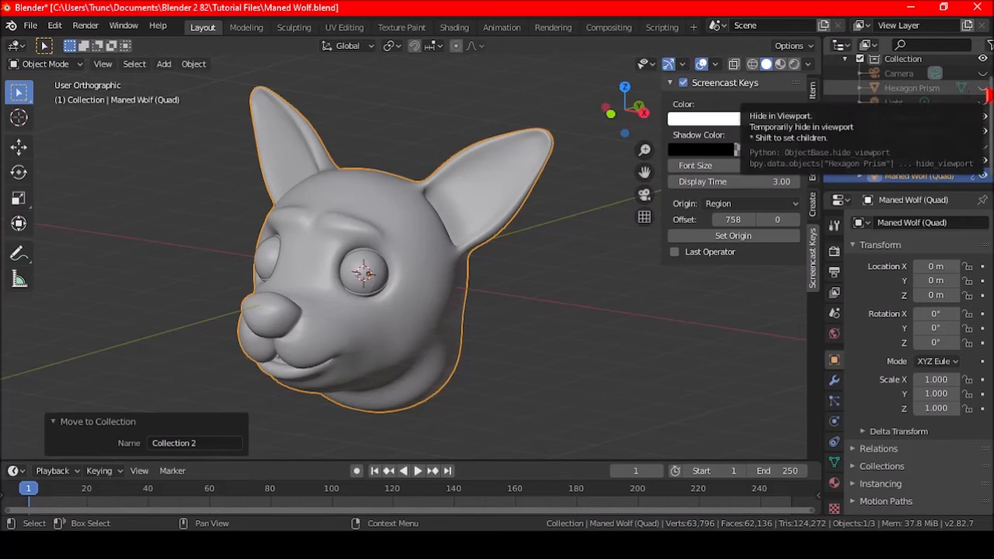
# Step: Unhide the Hexagon Prism and select it, pulling it out of the head only temporarily to inspect it
pyautogui.click(982, 88)
pyautogui.click(917, 87)
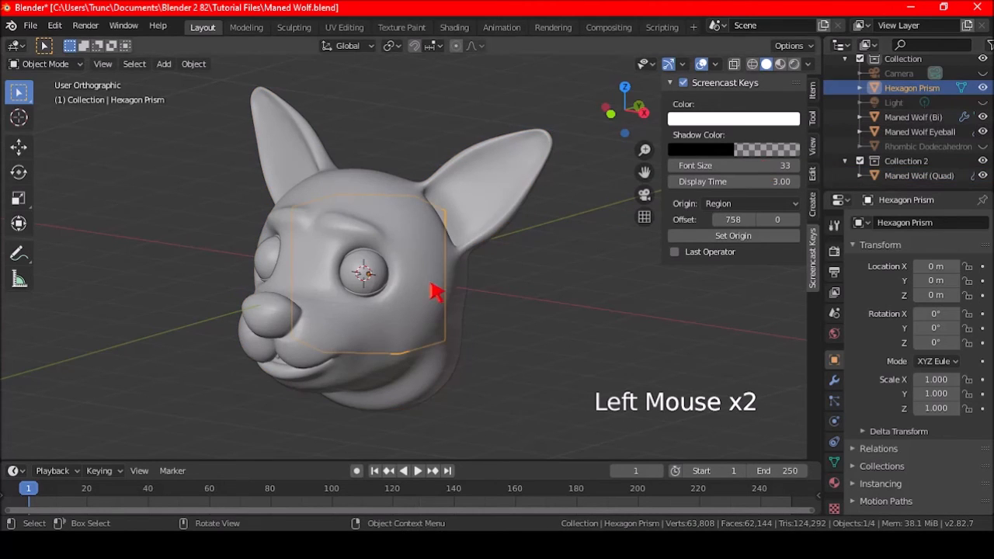
pyautogui.press('g')
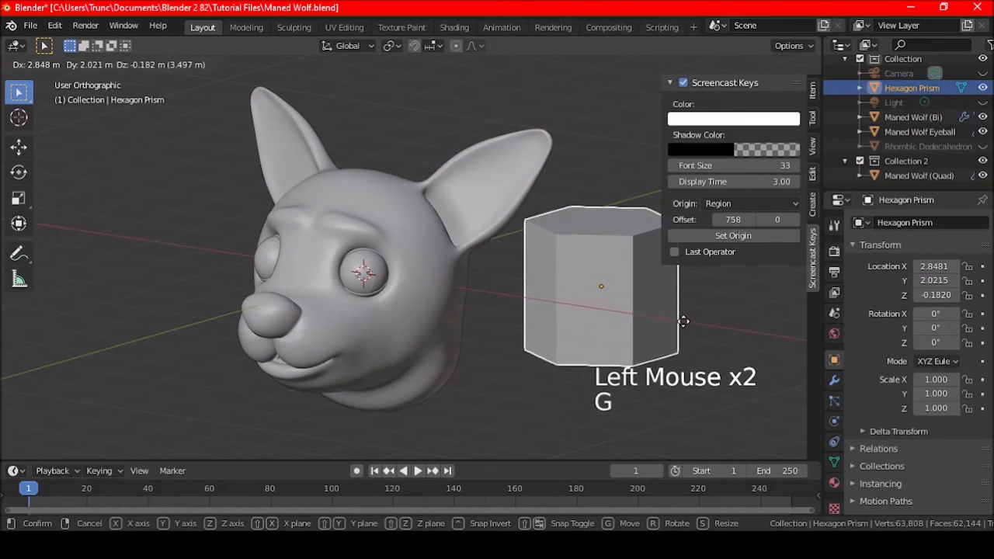
pyautogui.press('Escape')
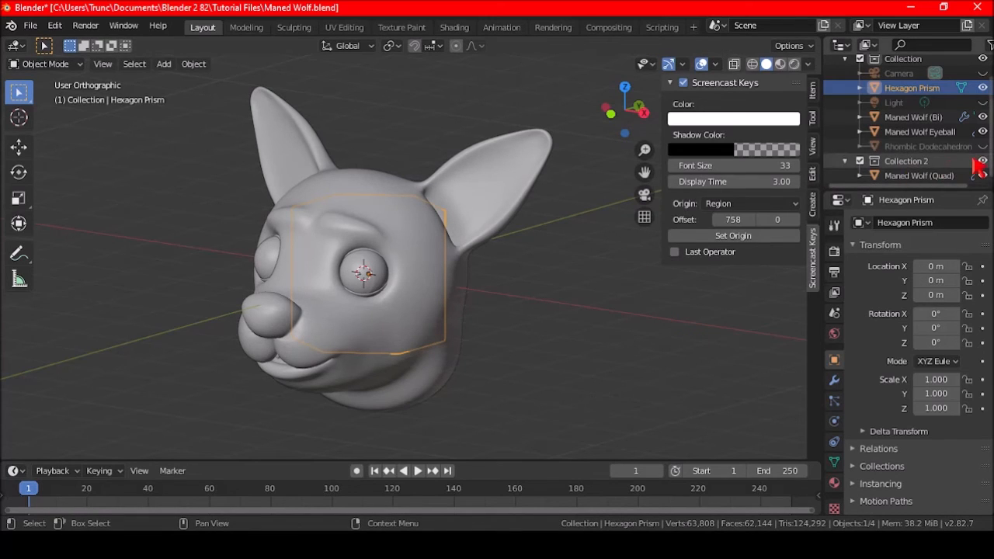
# Step: Unhide the Rhombic Dodecahedron and select it together with the Hexagon Prism, leaving both in place
pyautogui.click(982, 147)
pyautogui.keyDown('shift'); pyautogui.click(851, 147); pyautogui.keyUp('shift')
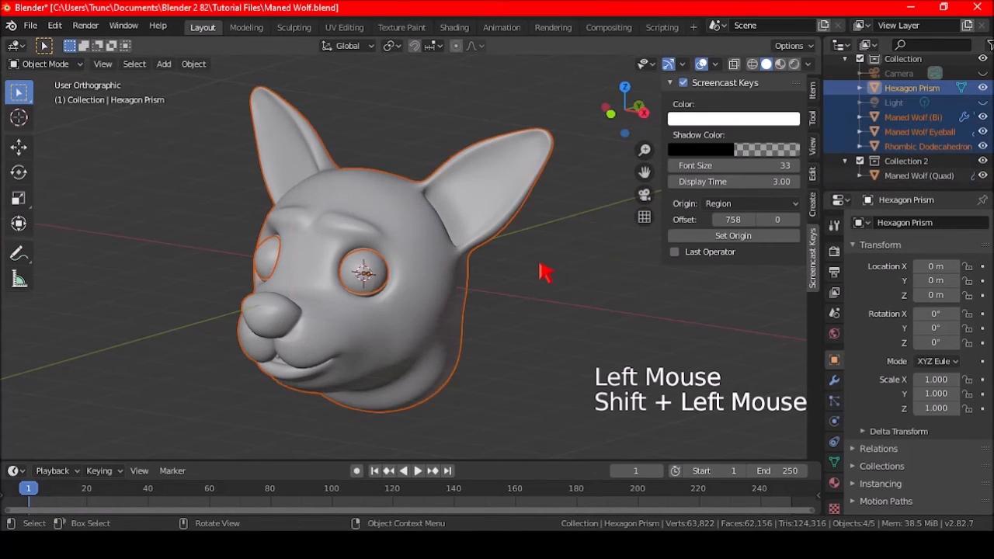
pyautogui.hotkey('ctrl', 'z')
pyautogui.keyDown('ctrl'); pyautogui.click(920, 146); pyautogui.keyUp('ctrl')
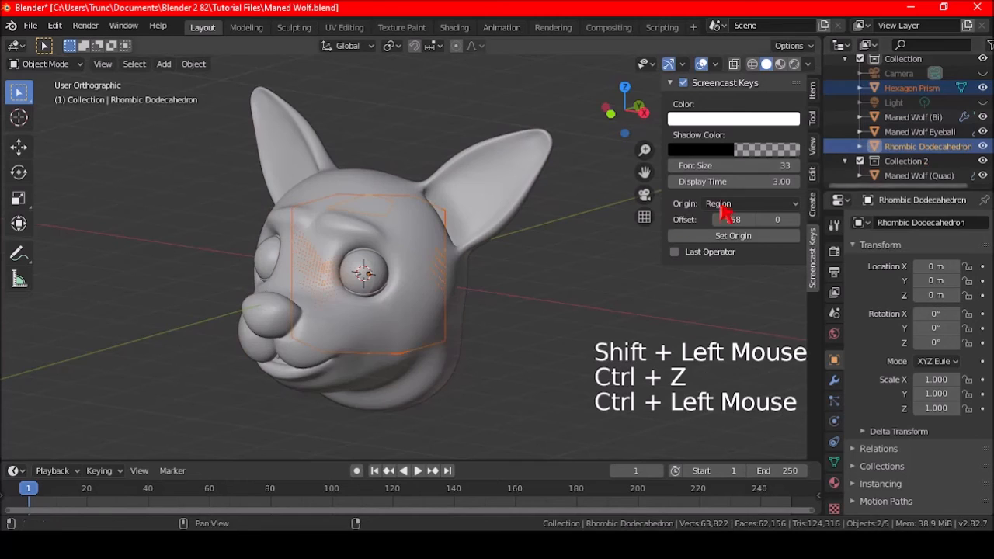
pyautogui.press('g')
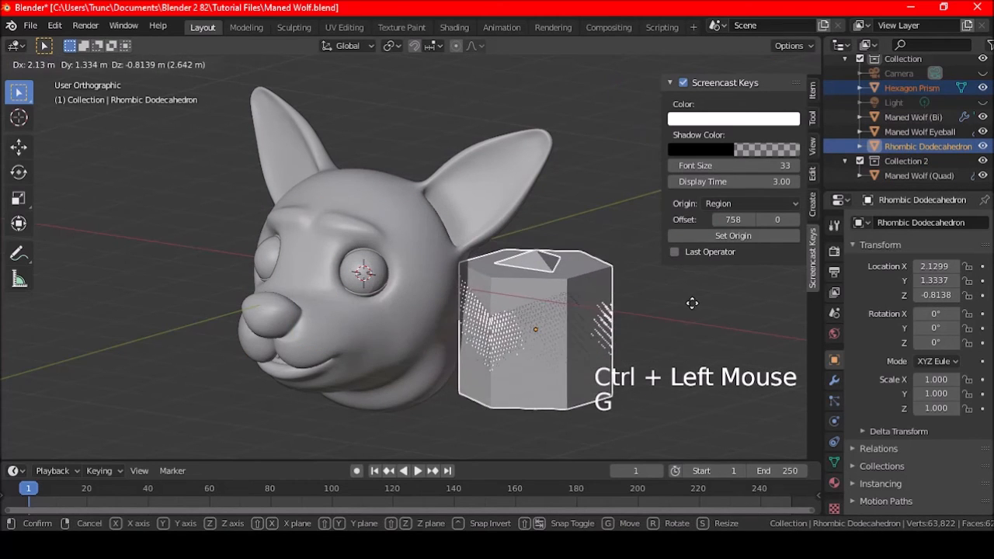
pyautogui.rightClick(695, 309)
pyautogui.click(982, 88)
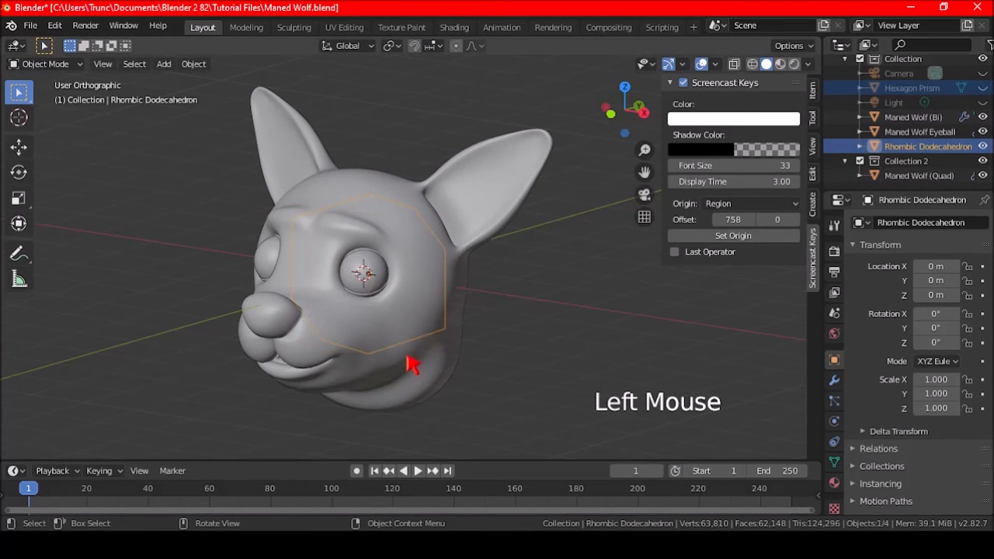
pyautogui.press('g')
pyautogui.rightClick(575, 362)
pyautogui.hotkey('ctrl', 'z')
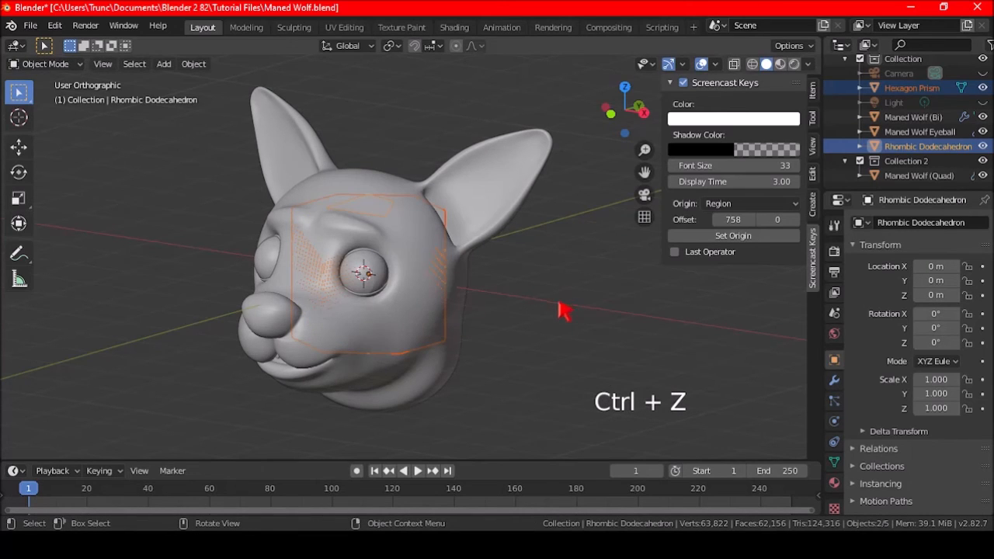
# Step: Move the Hexagon Prism and Rhombic Dodecahedron into a new collection named Collection 3
pyautogui.press('shift')
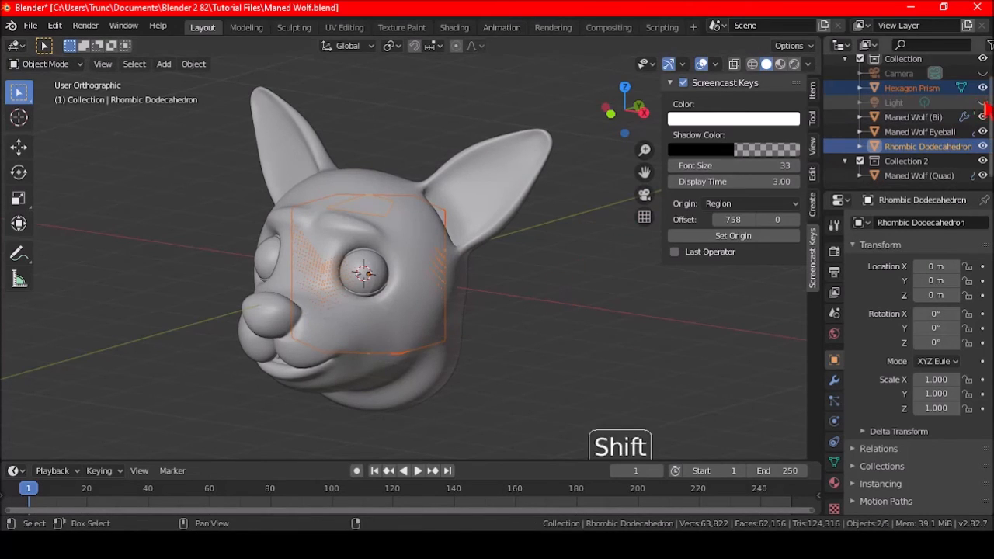
pyautogui.press('m')
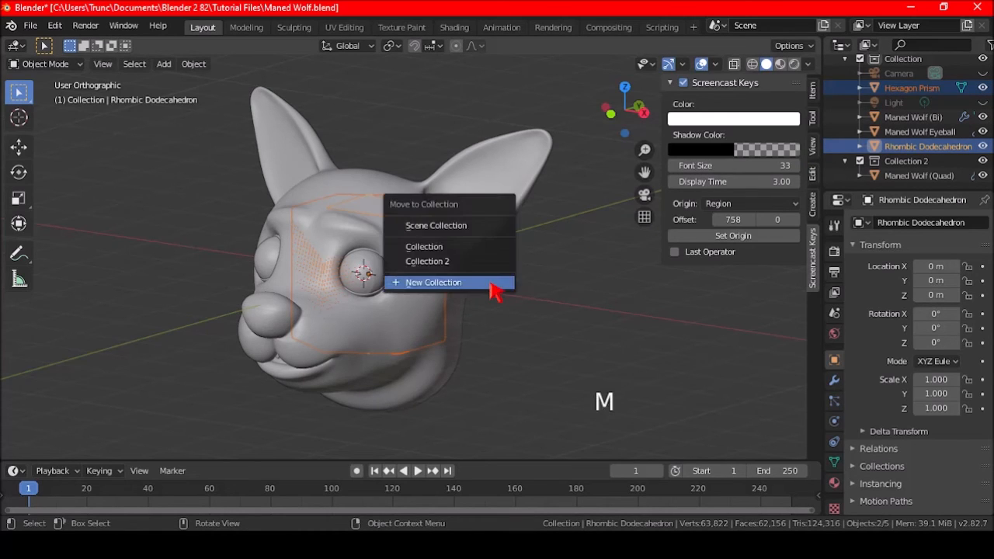
pyautogui.click(475, 287)
pyautogui.click(501, 287)
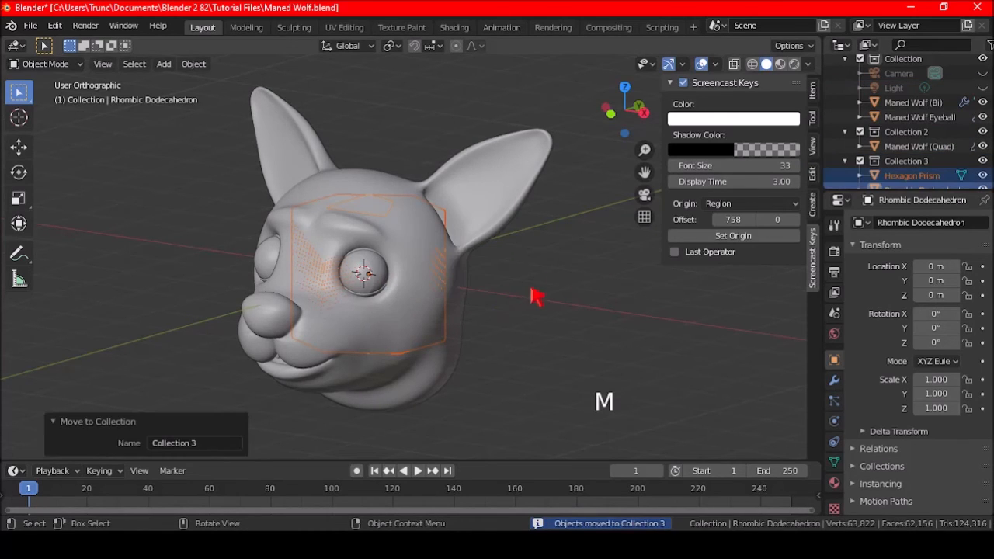
# Step: Exclude Collection 3 and Collection 2 from the view layer and save the file
pyautogui.press('a')
pyautogui.press('a')
pyautogui.press('a')
pyautogui.press('a')
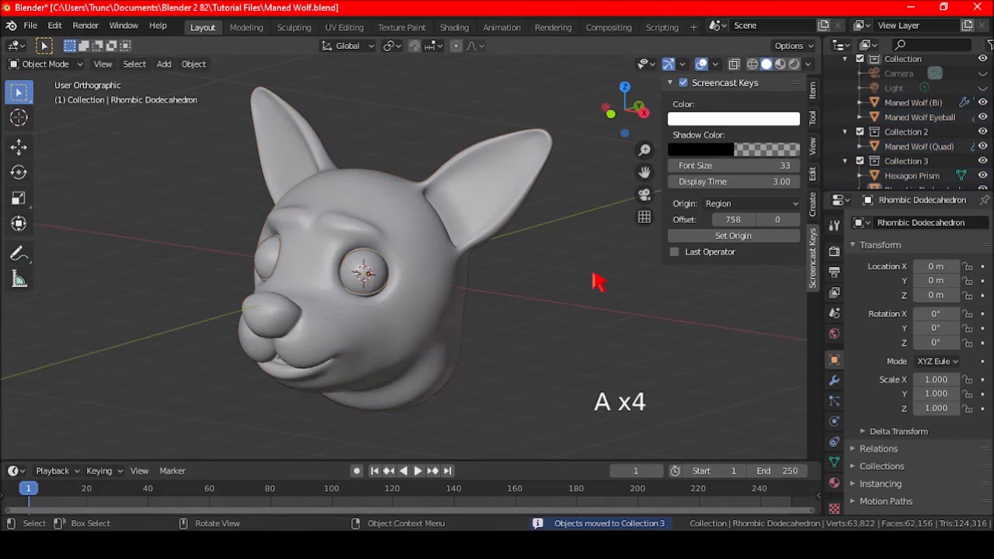
pyautogui.click(860, 161)
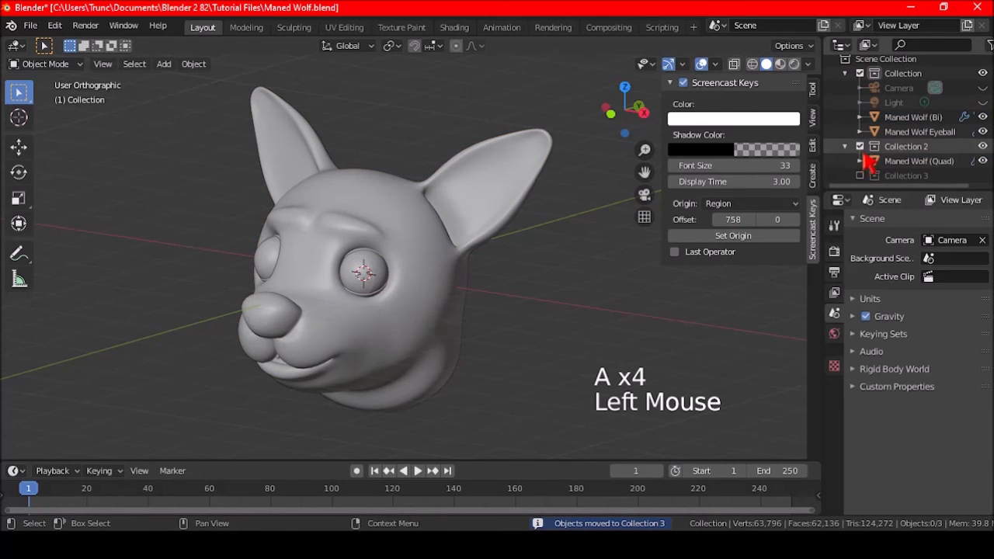
pyautogui.click(859, 146)
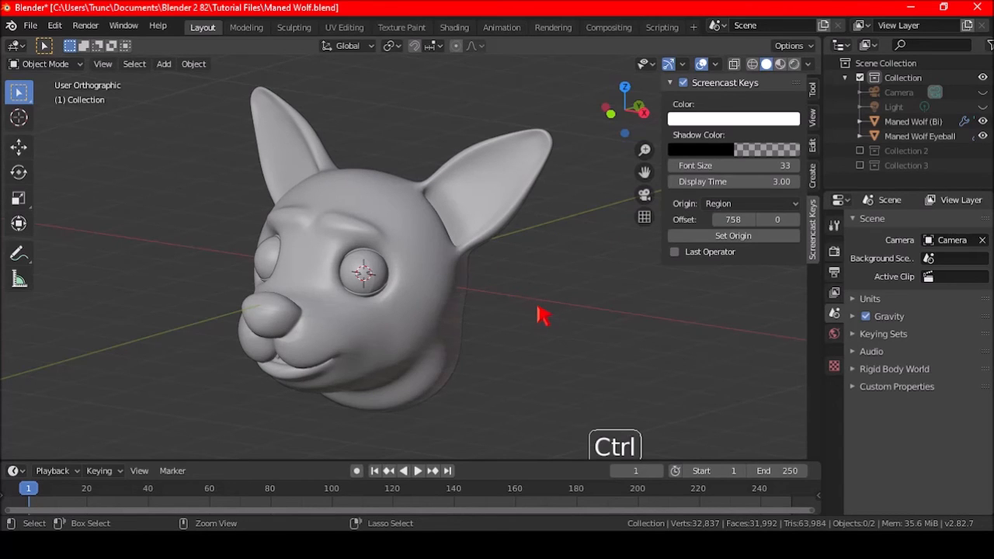
pyautogui.hotkey('ctrl', 's')
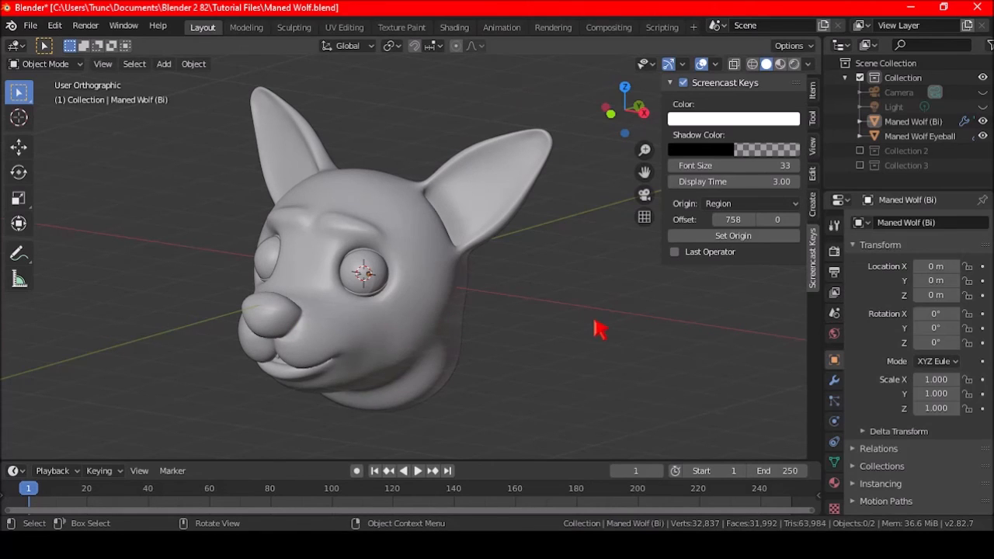
# Step: Select the Maned Wolf (Bi) head, then switch to PhotoFiltre to view the bipedal and quadruped reference image
pyautogui.click(423, 322)
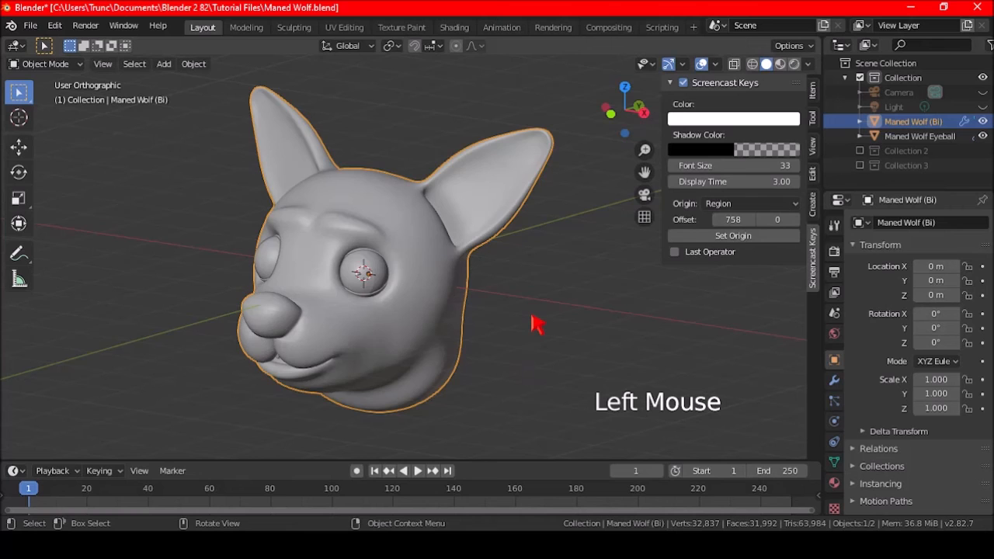
pyautogui.click(910, 7)
pyautogui.click(752, 172)
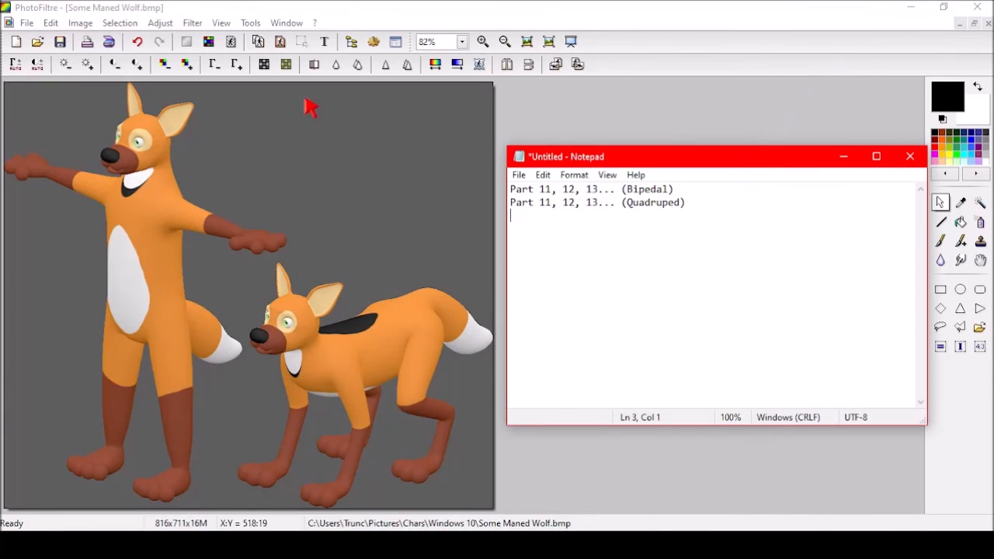